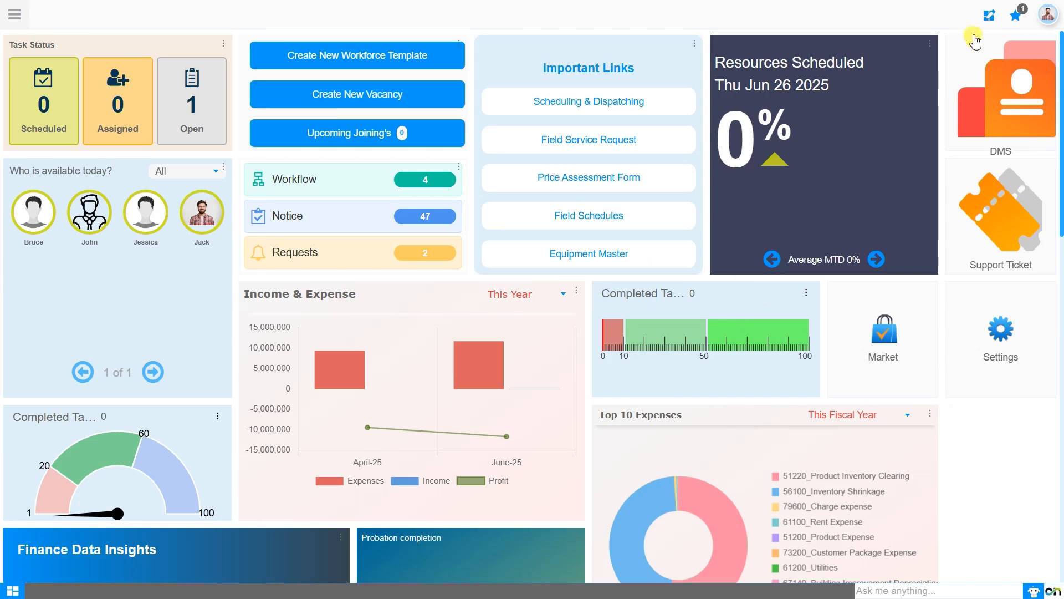
Browse the widgets available for the home dashboard, from Manufacturing through Workforce Management
click(991, 17)
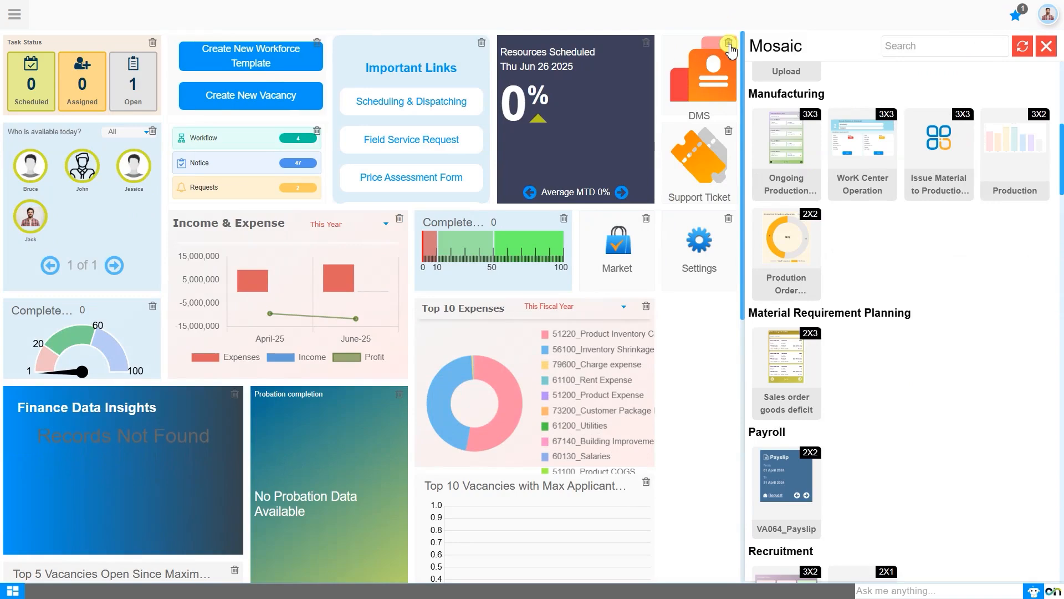
scroll(883, 289, down, 15)
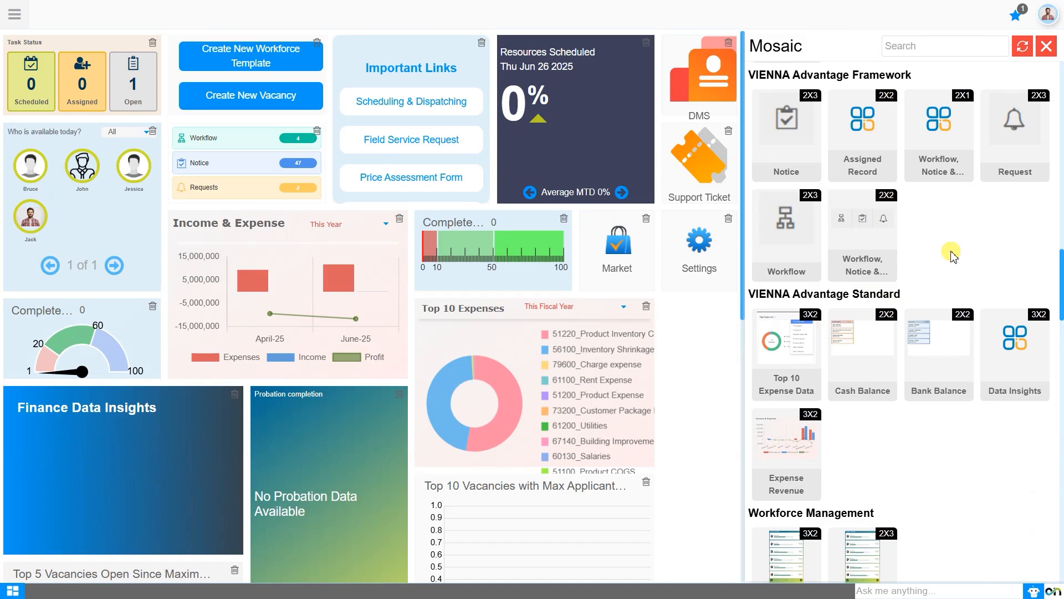
click(1049, 50)
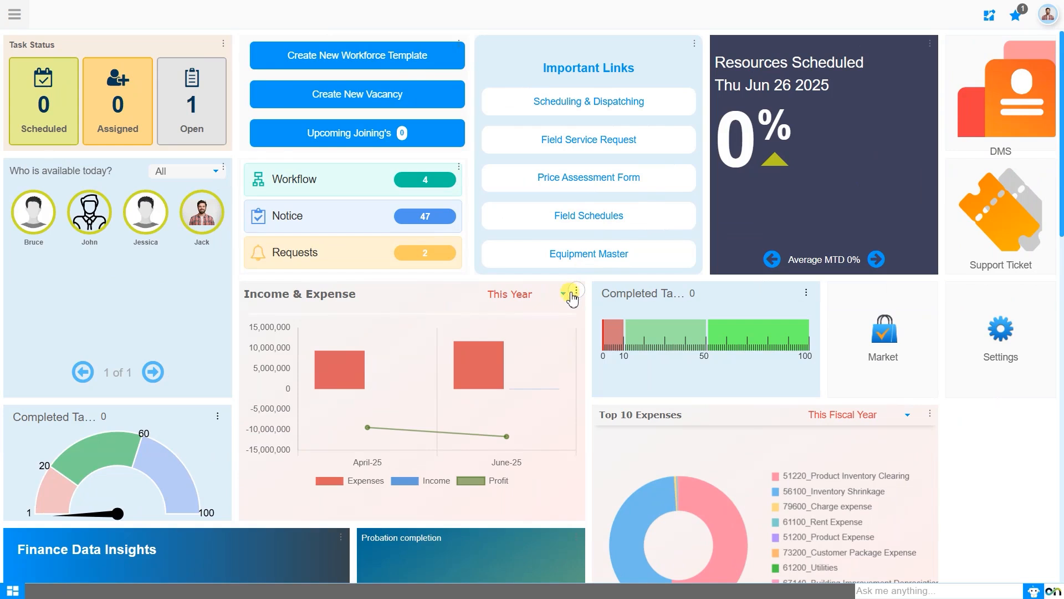
Search the application menu for "requisition" and choose the Requisition result
click(21, 19)
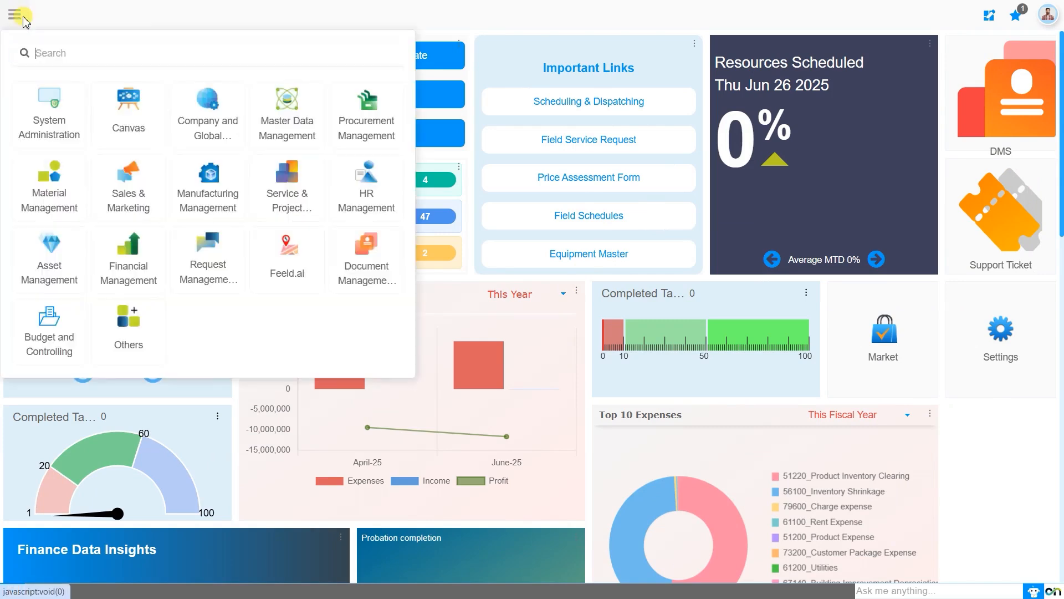
text(requisition)
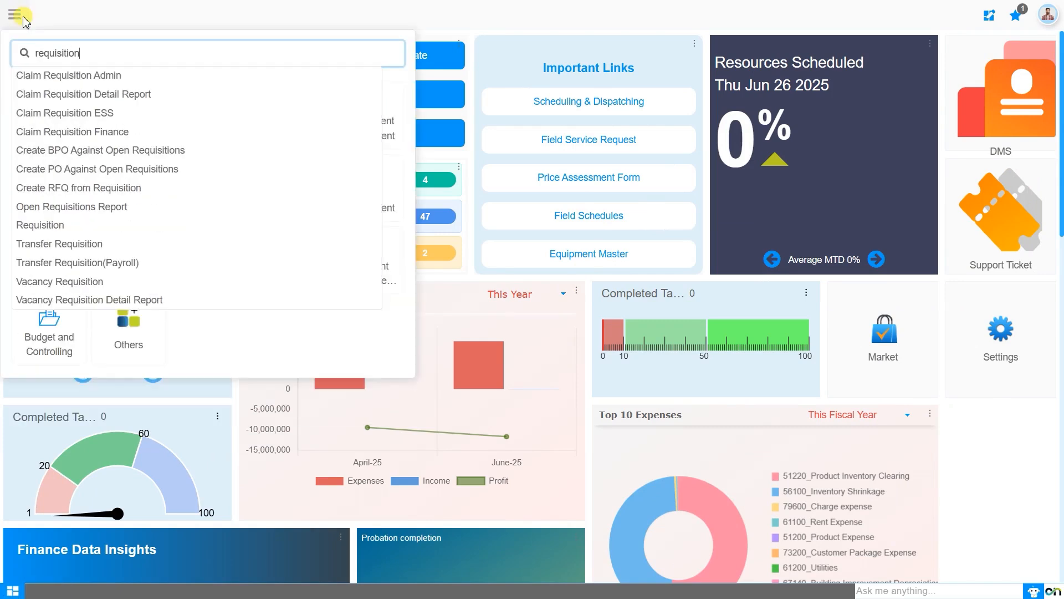
click(78, 225)
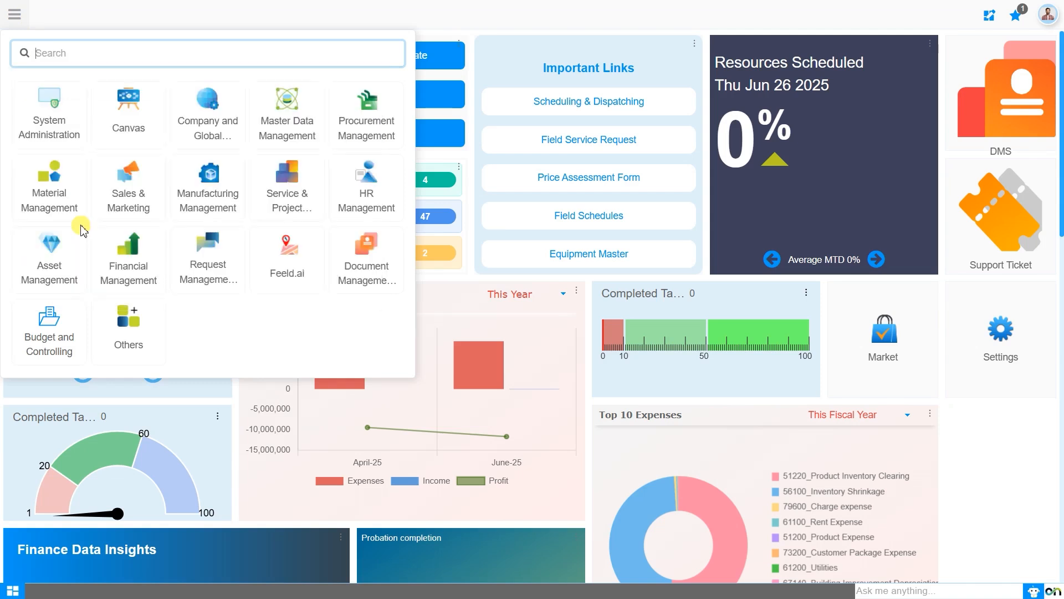
Open the Requisition window from the Requisition group of Procurement Management
click(380, 139)
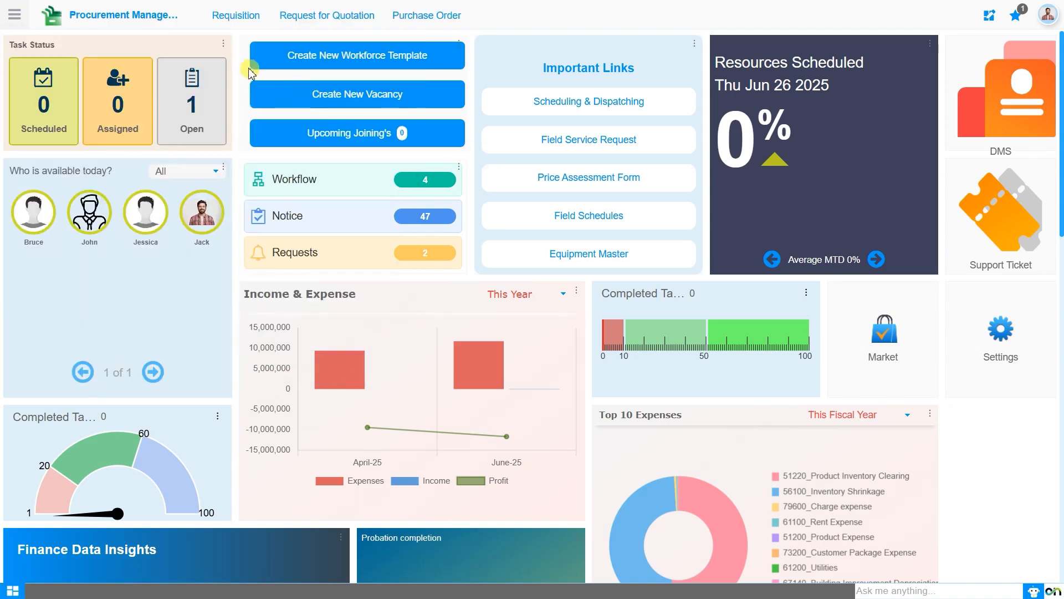
click(235, 23)
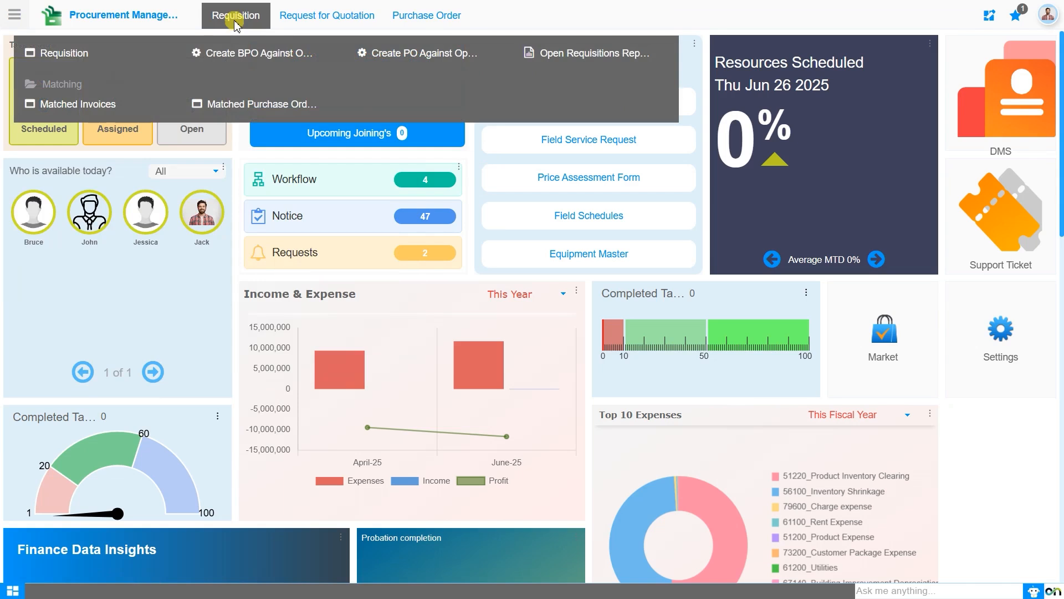
click(76, 57)
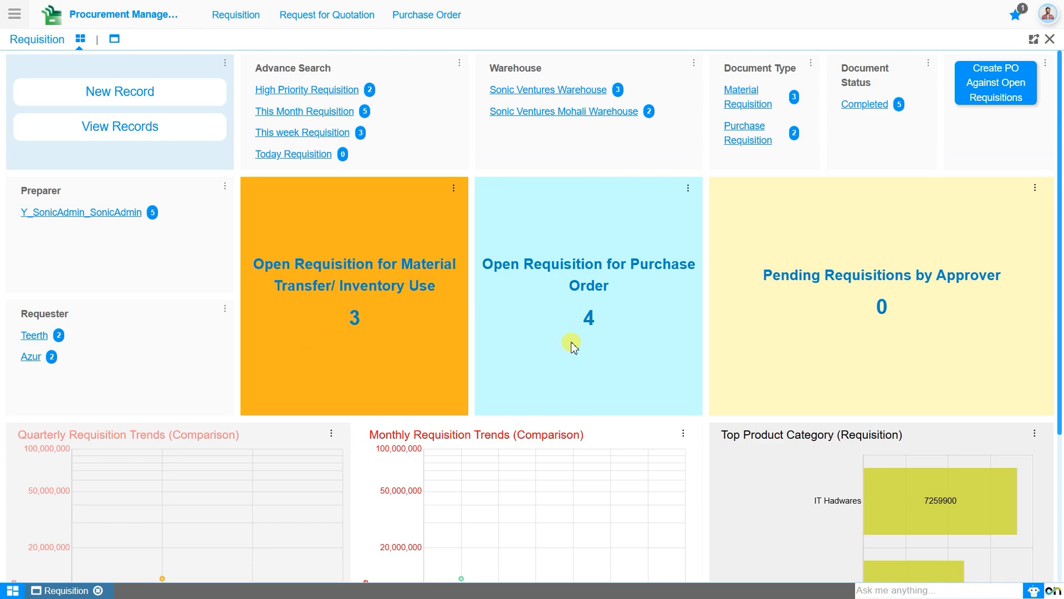
Examine the requisition dashboard's trend and category charts and browse the widgets that can be added to it
scroll(368, 340, down, 3)
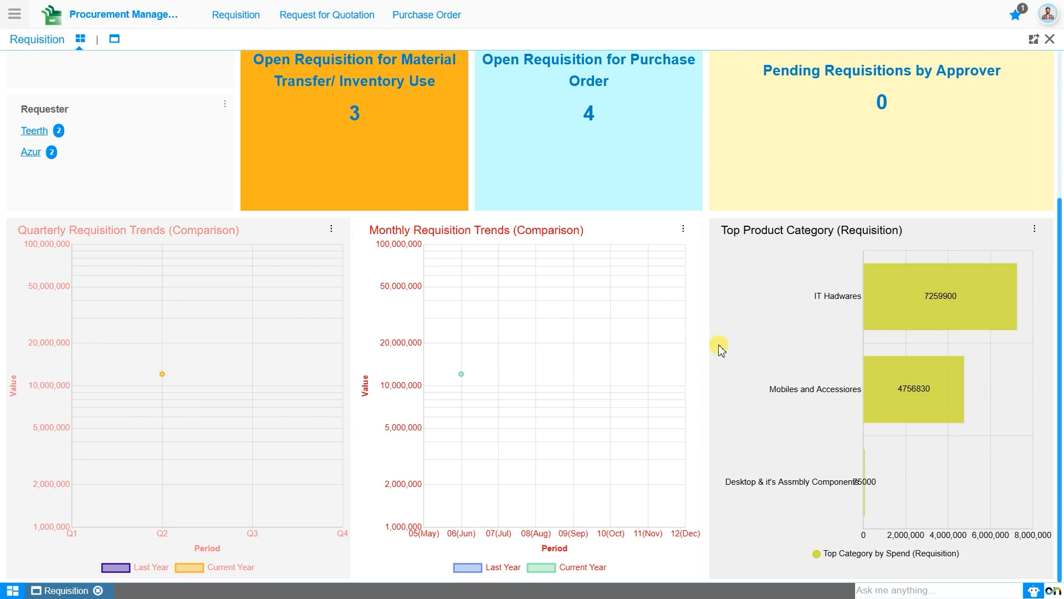
click(1034, 39)
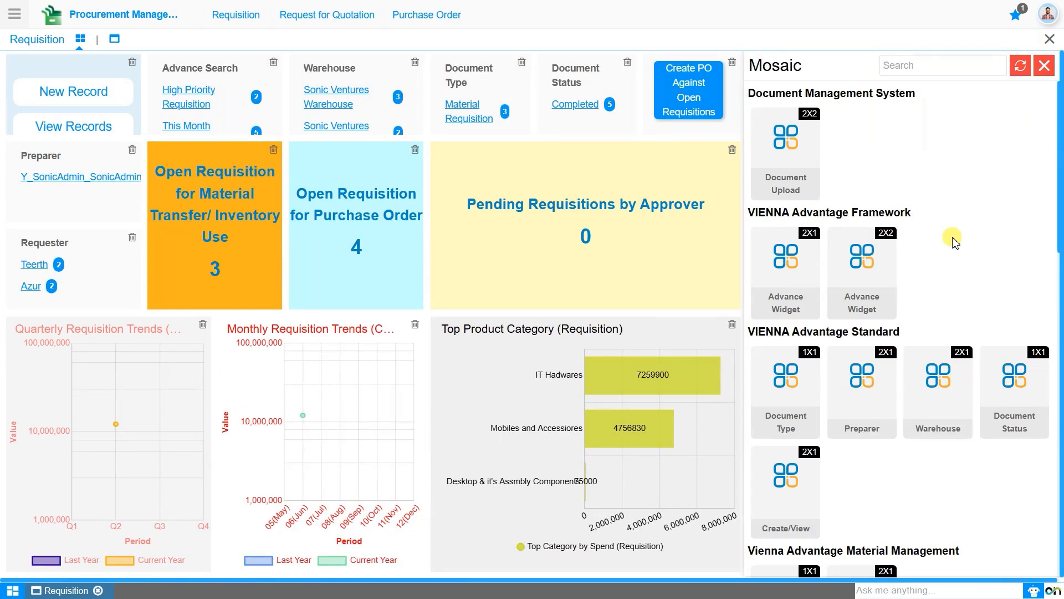
scroll(955, 241, down, 20)
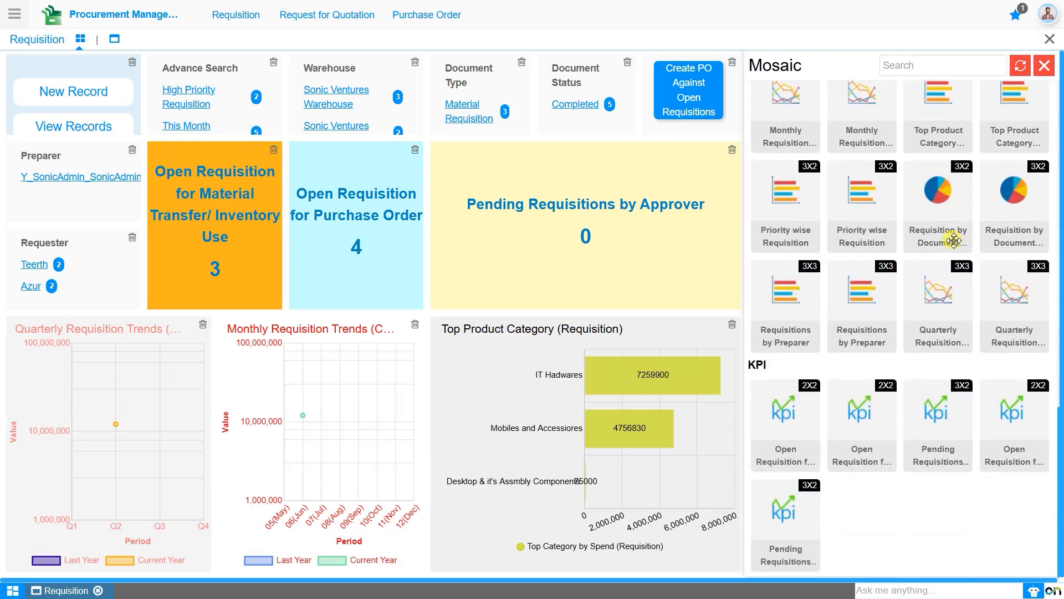
scroll(954, 241, up, 20)
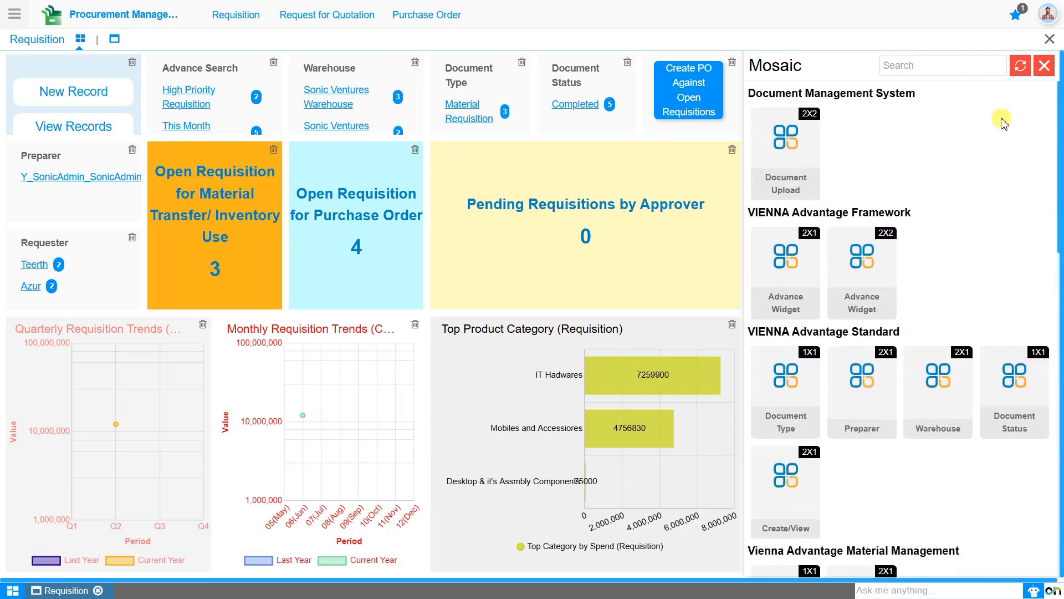
click(1042, 76)
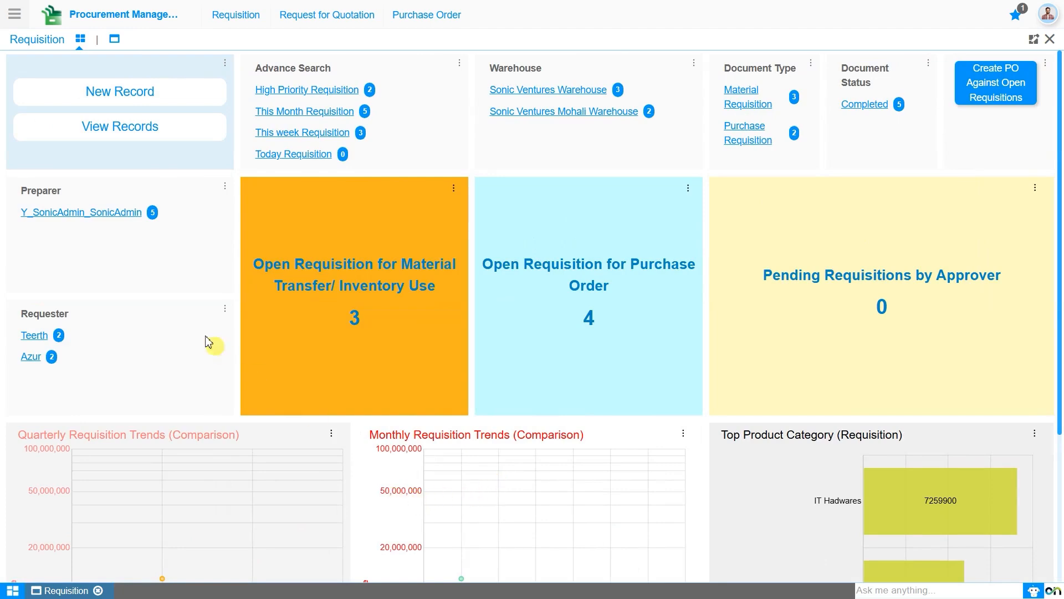
Create a new requisition record with Purchase Requisition as its document type
click(120, 93)
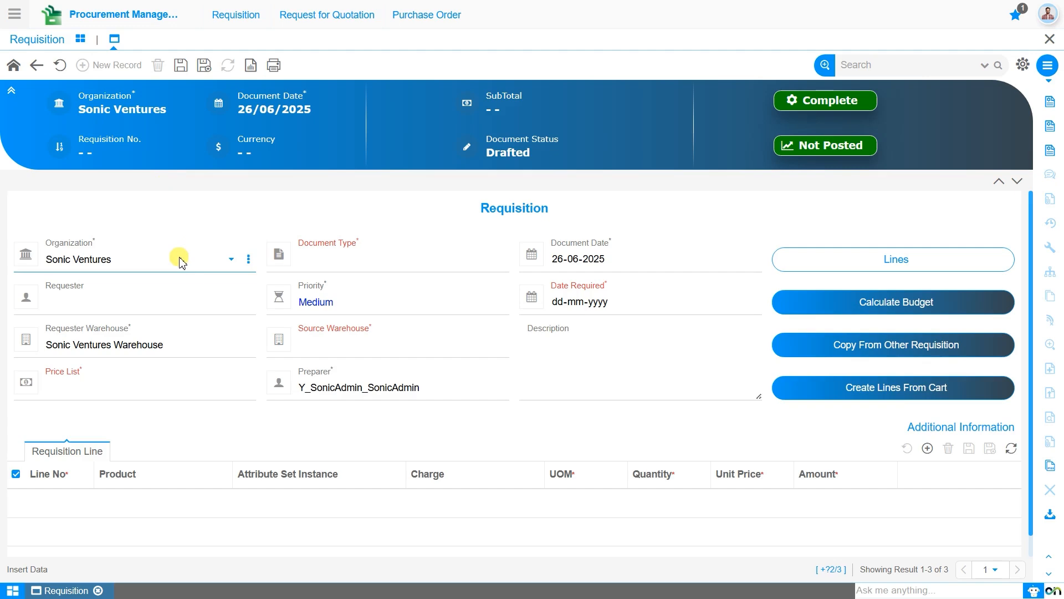
click(297, 261)
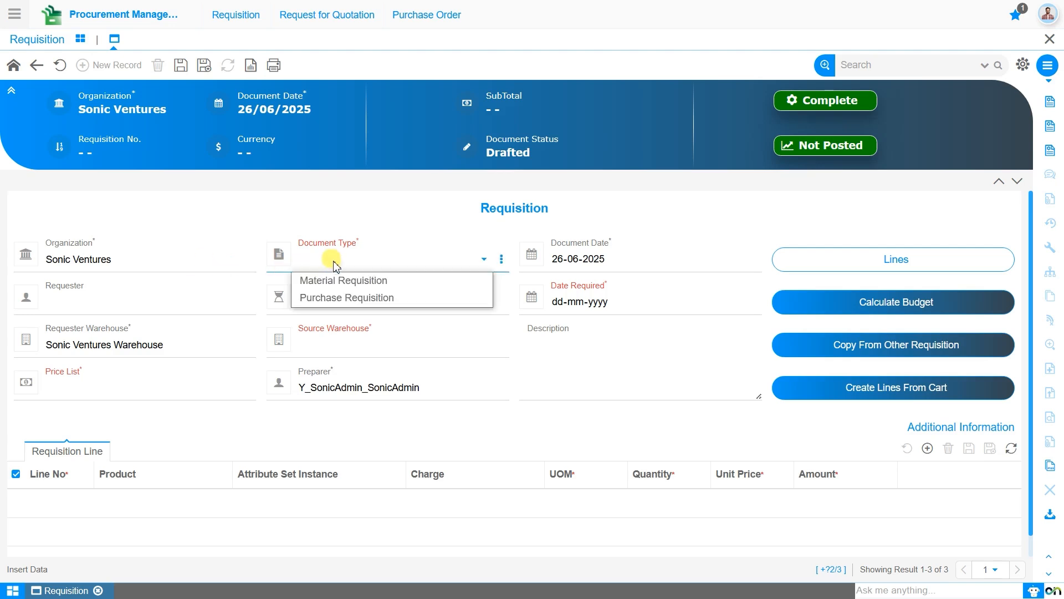
click(356, 302)
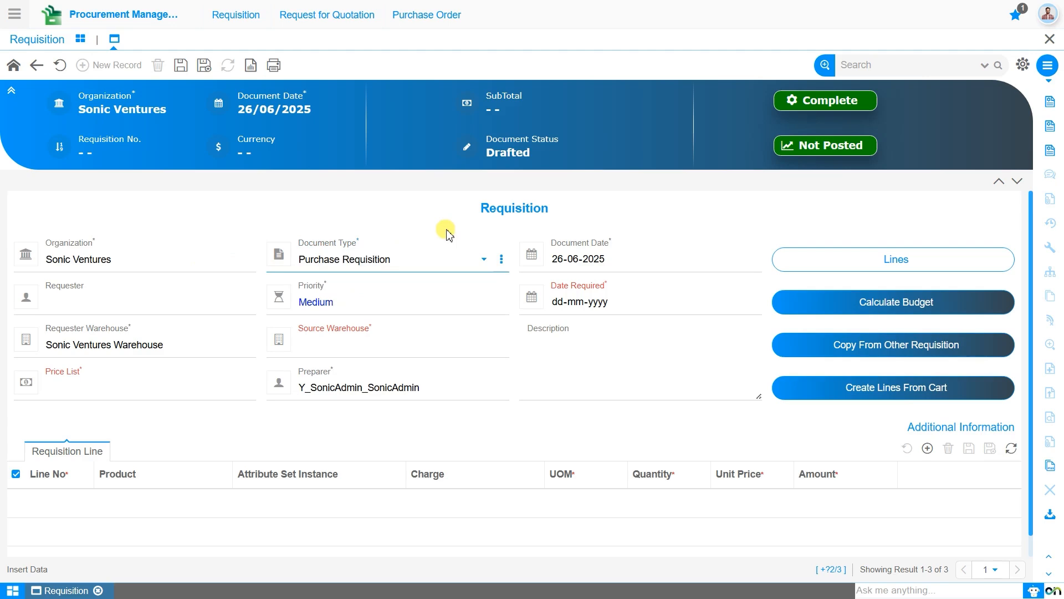
click(441, 270)
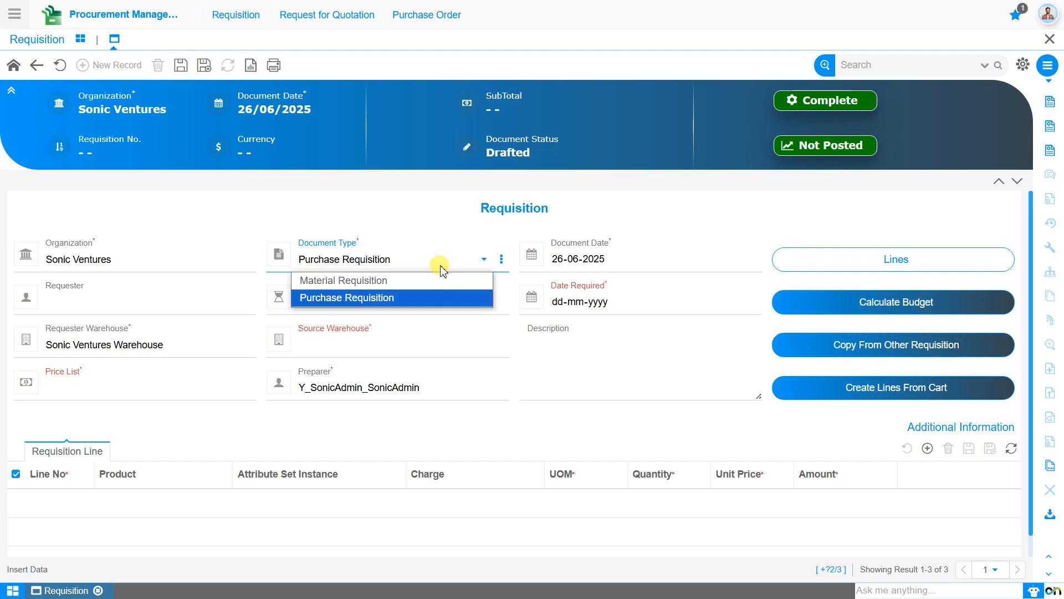
click(441, 270)
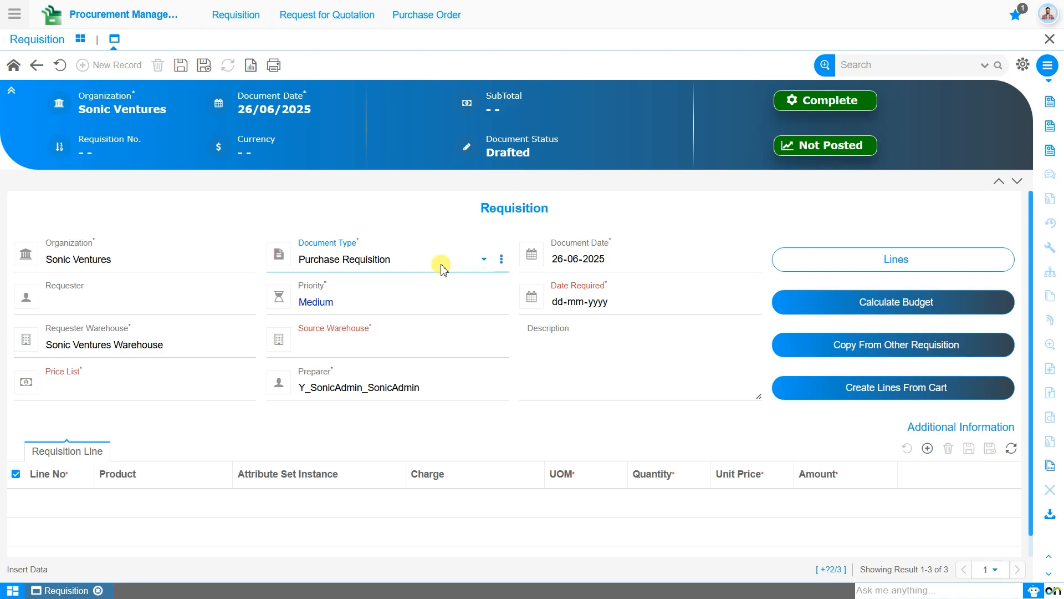
Set the requisition's required date to 30-06-2025, leaving the document date and requester as they are
click(554, 260)
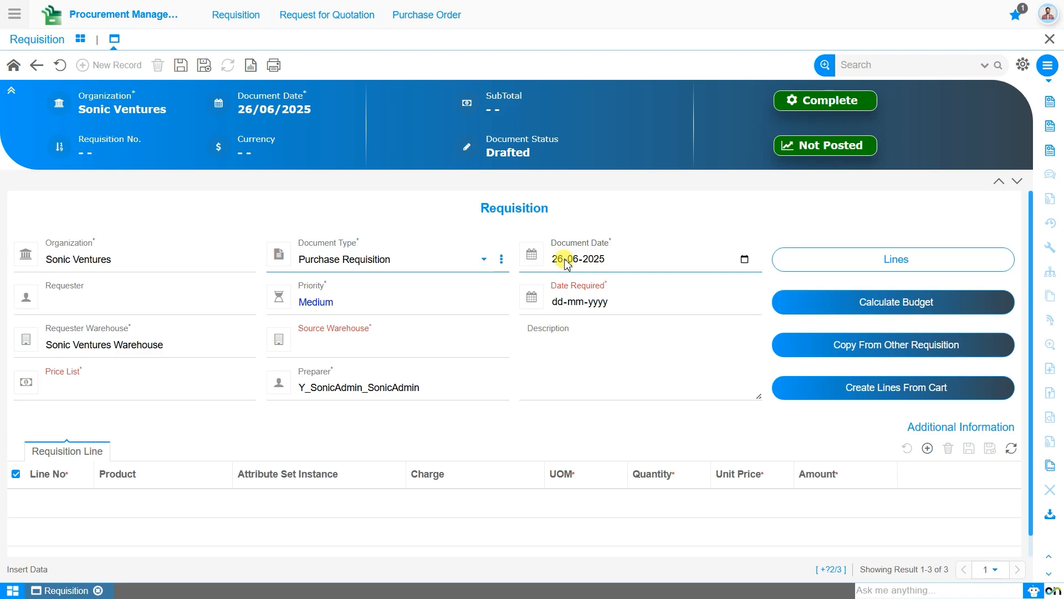
click(174, 304)
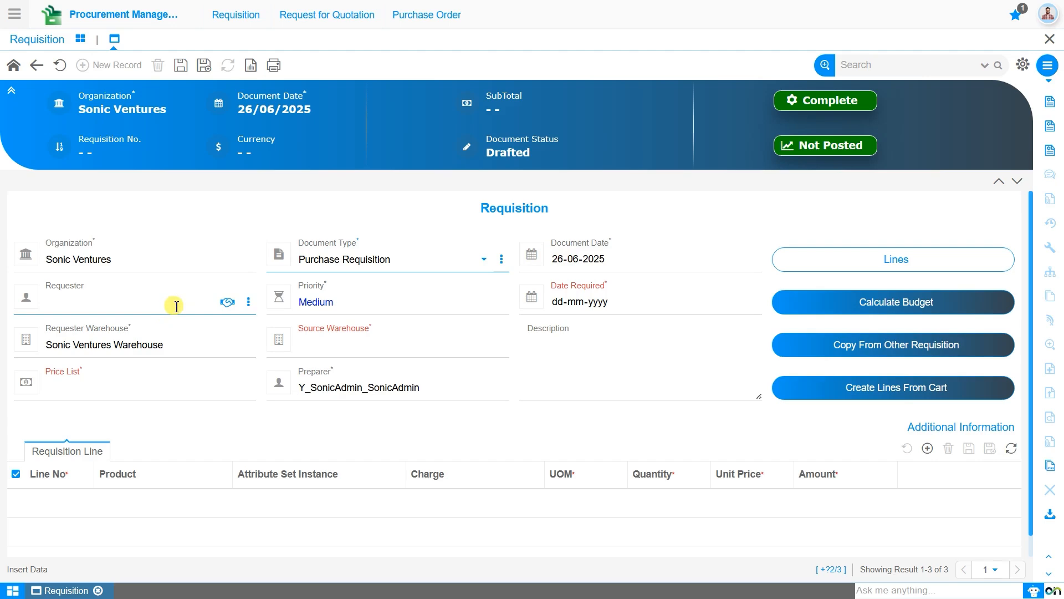
click(176, 306)
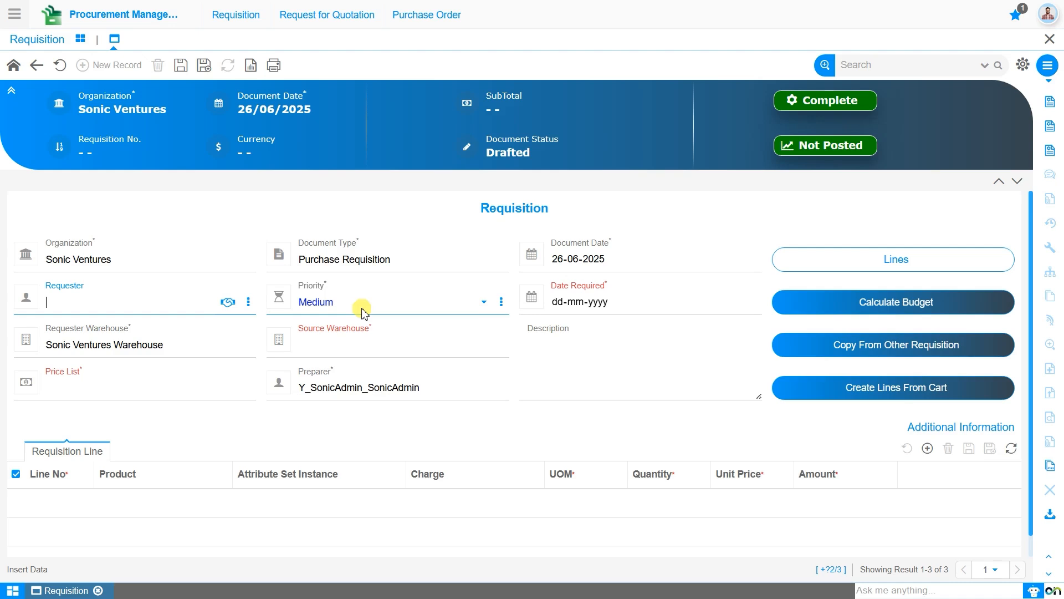
click(557, 304)
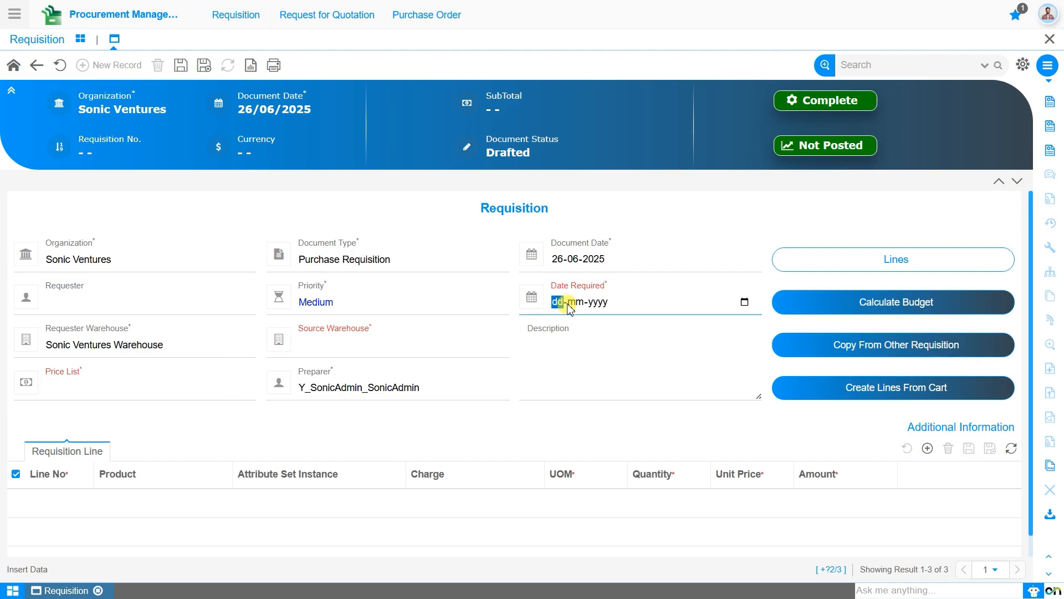
text(30-06-2025)
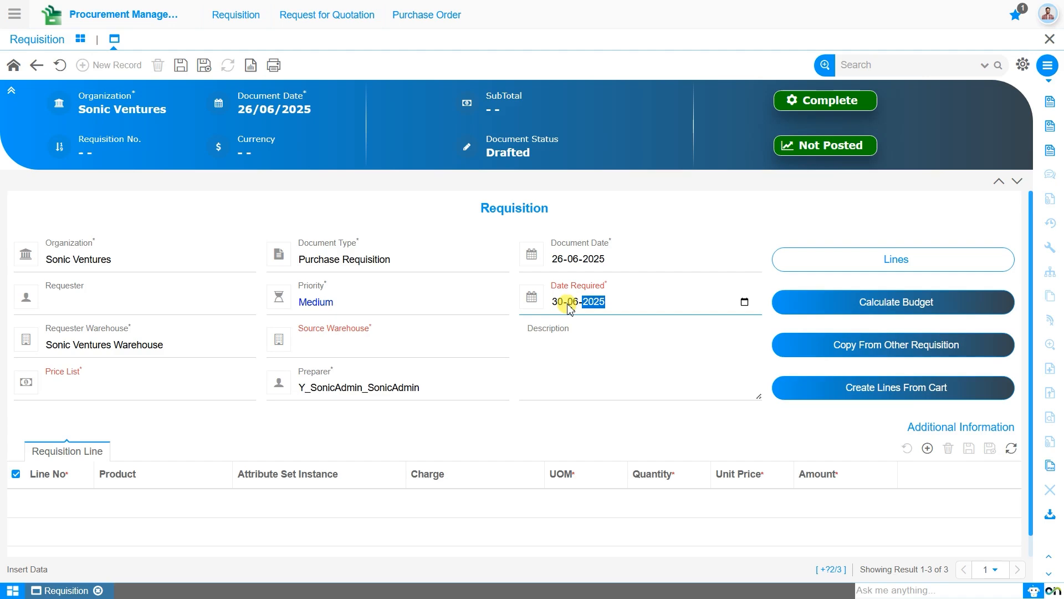
Choose Sonic Ventures Warehouse as the source warehouse and Purchase Price List (INR) as the price list, and save the requisition
click(410, 350)
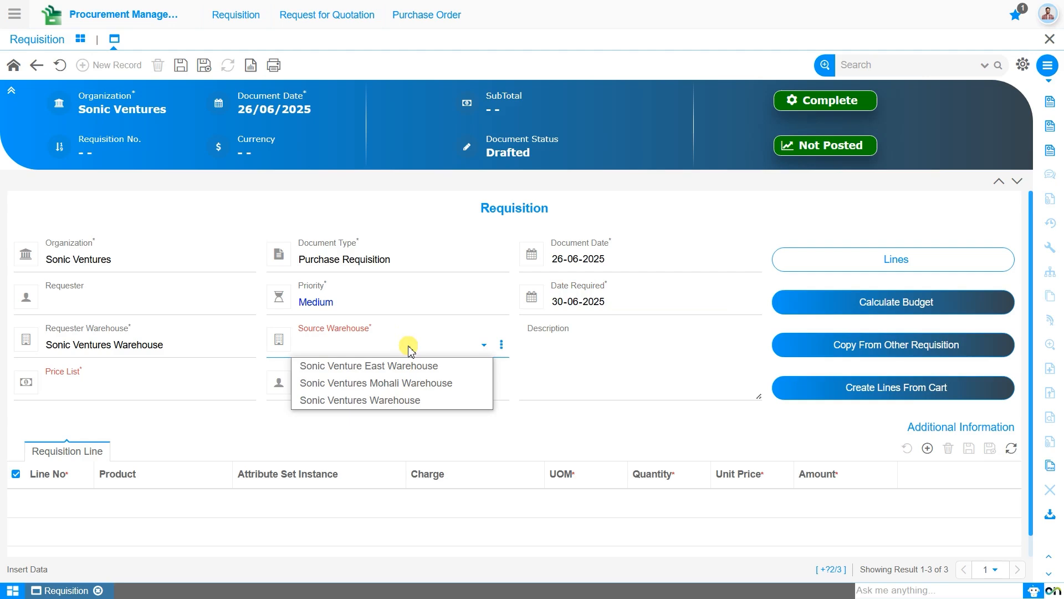
click(397, 402)
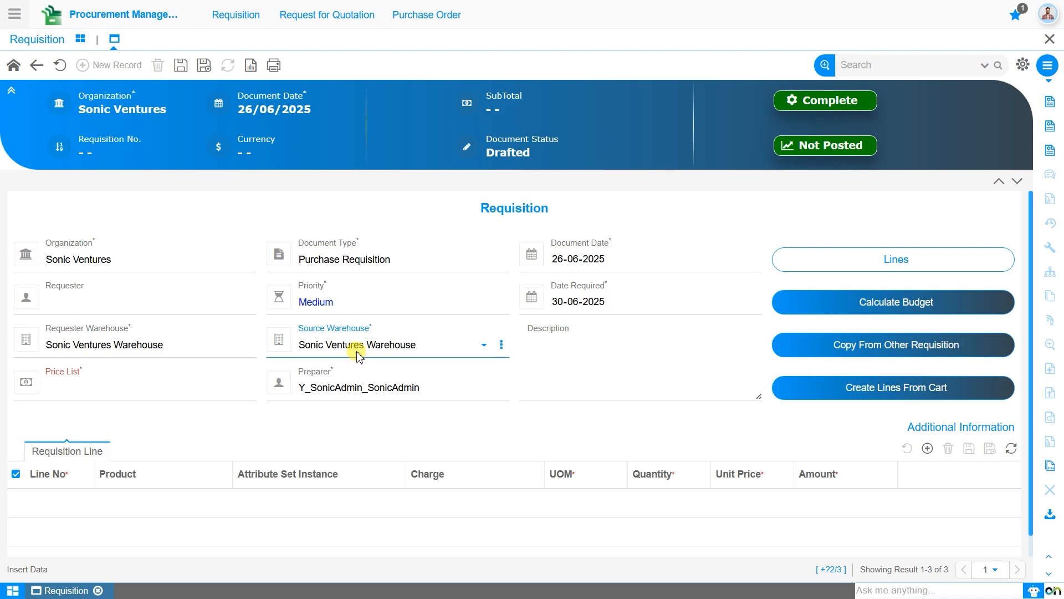
click(183, 388)
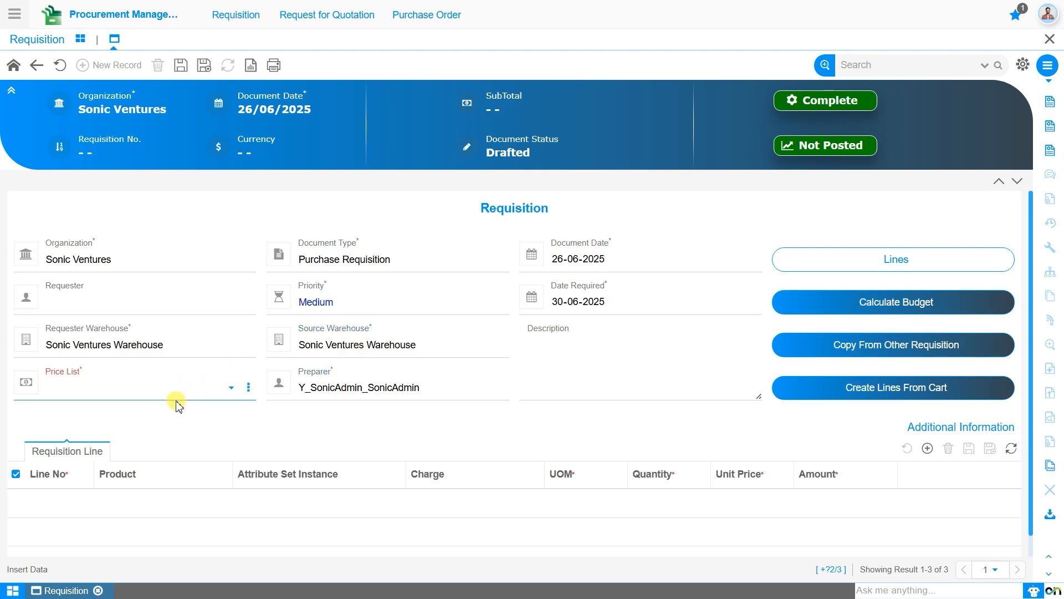
click(184, 409)
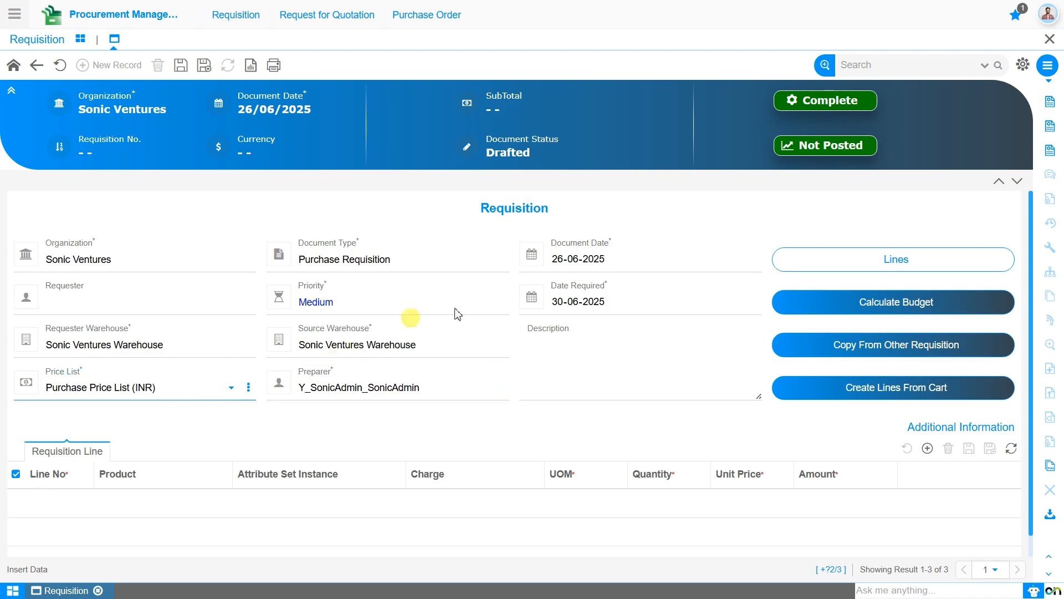
click(181, 65)
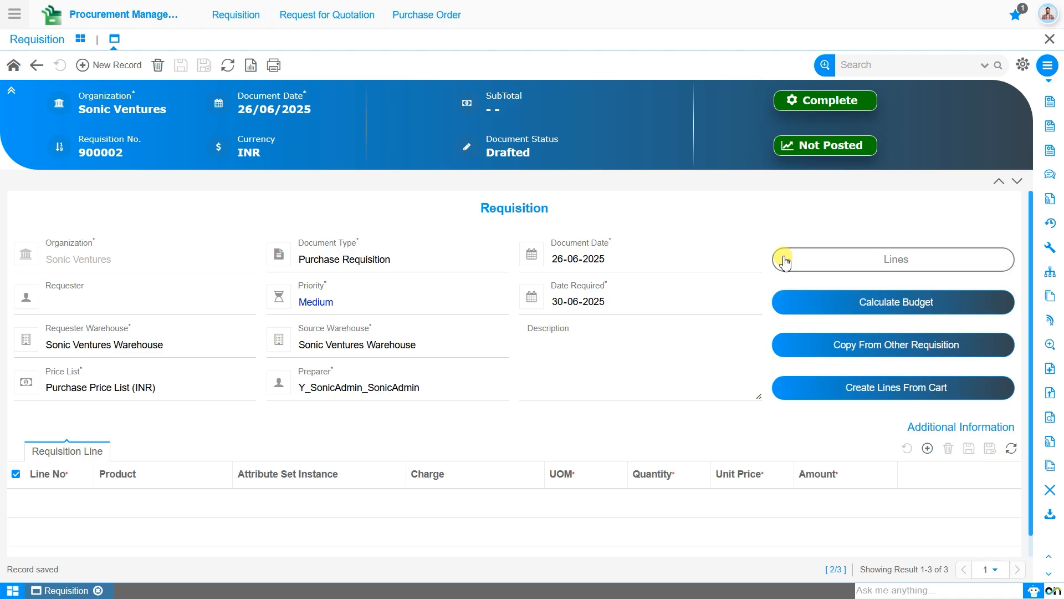
Add a requisition line for the product DELL 15 Intel Core i7 13th Gen 1355U
click(855, 265)
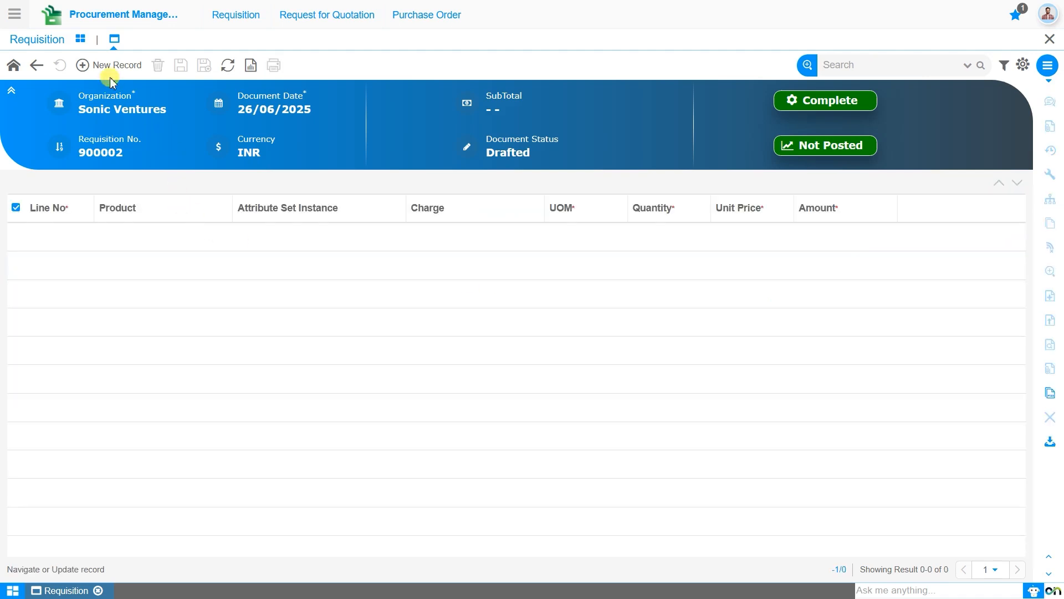
click(113, 71)
click(187, 302)
text(De)
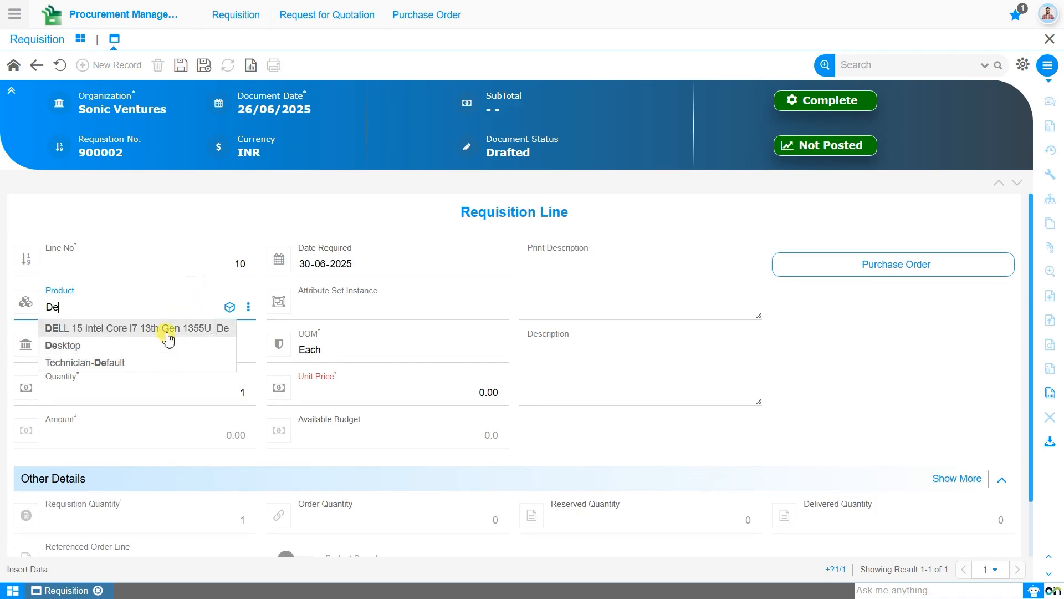
click(168, 339)
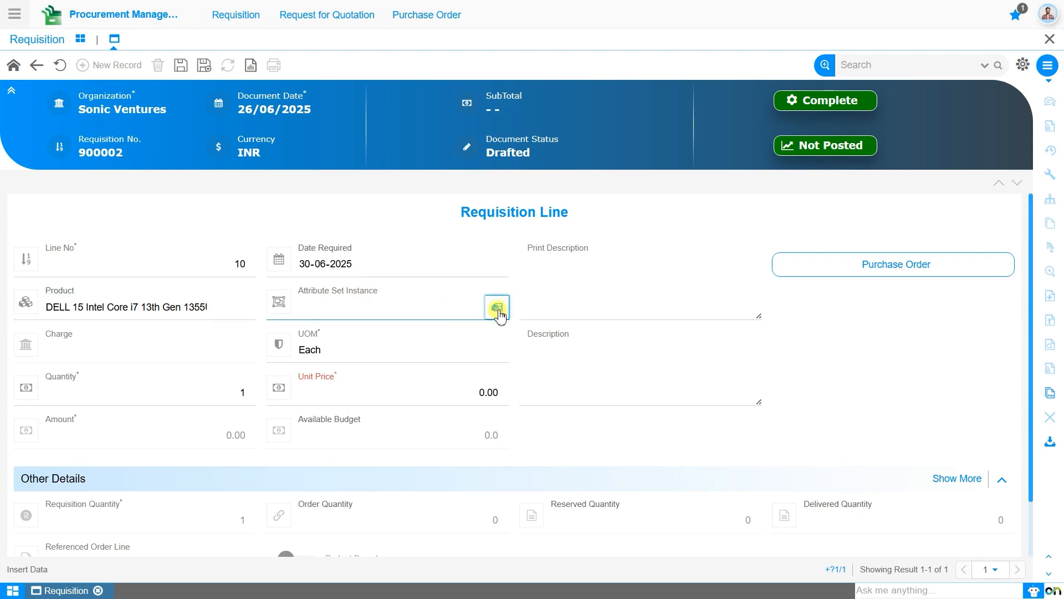
Assign the existing attribute set instance 12 GB_512 GB to the requisition line
click(498, 309)
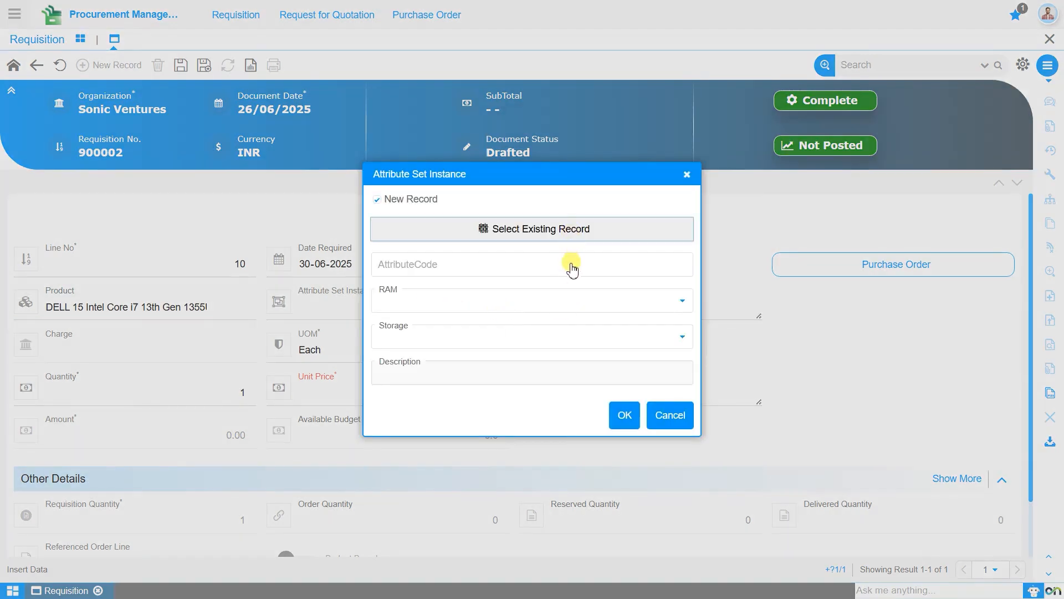
click(571, 233)
click(528, 260)
click(664, 436)
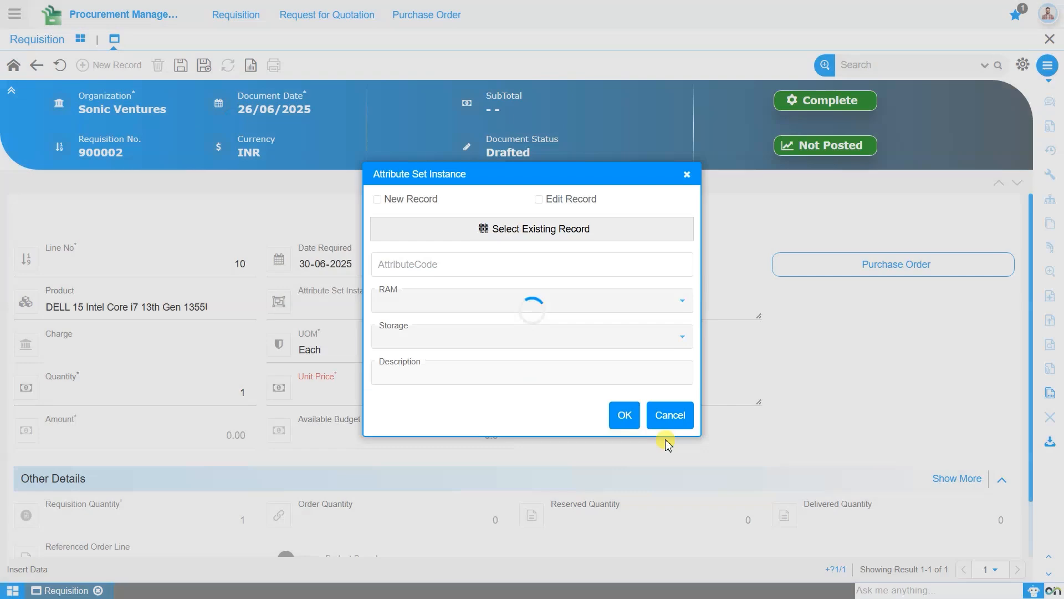
click(622, 413)
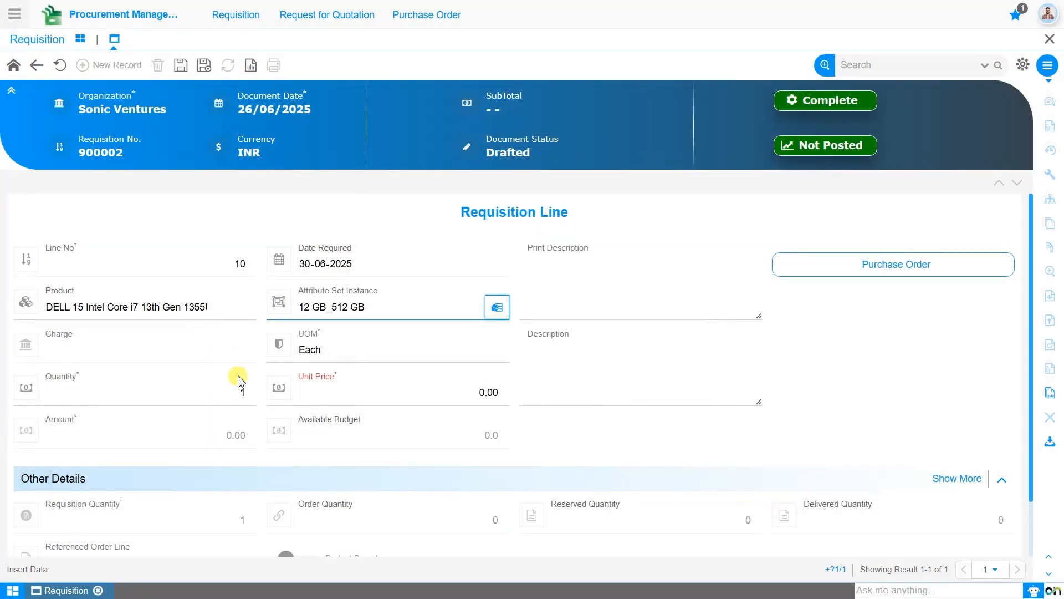
Set the quantity of the DELL laptop requisition line to 6000 and save the line
click(251, 391)
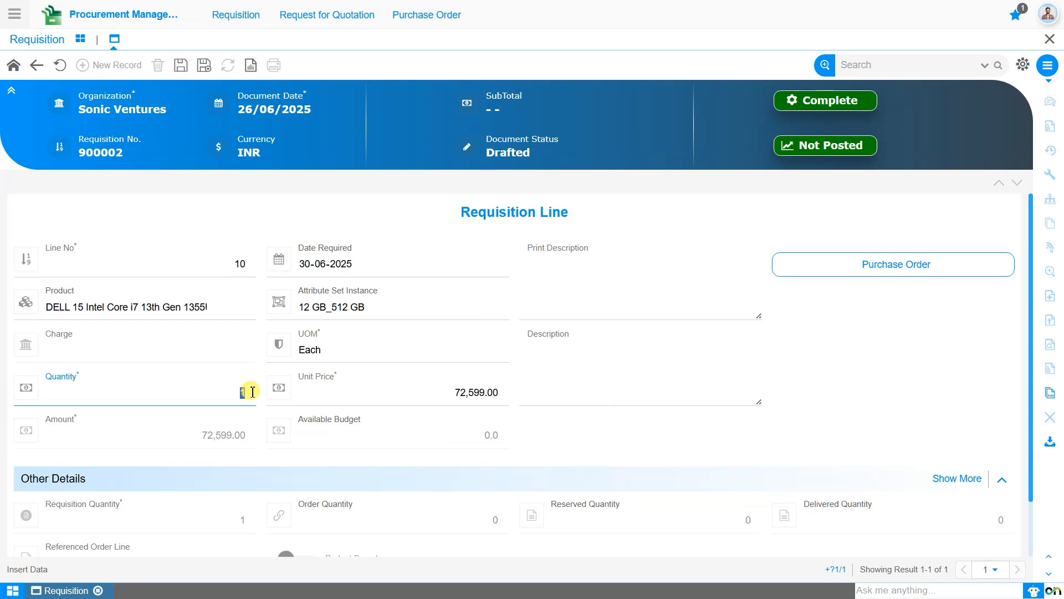
text(6000)
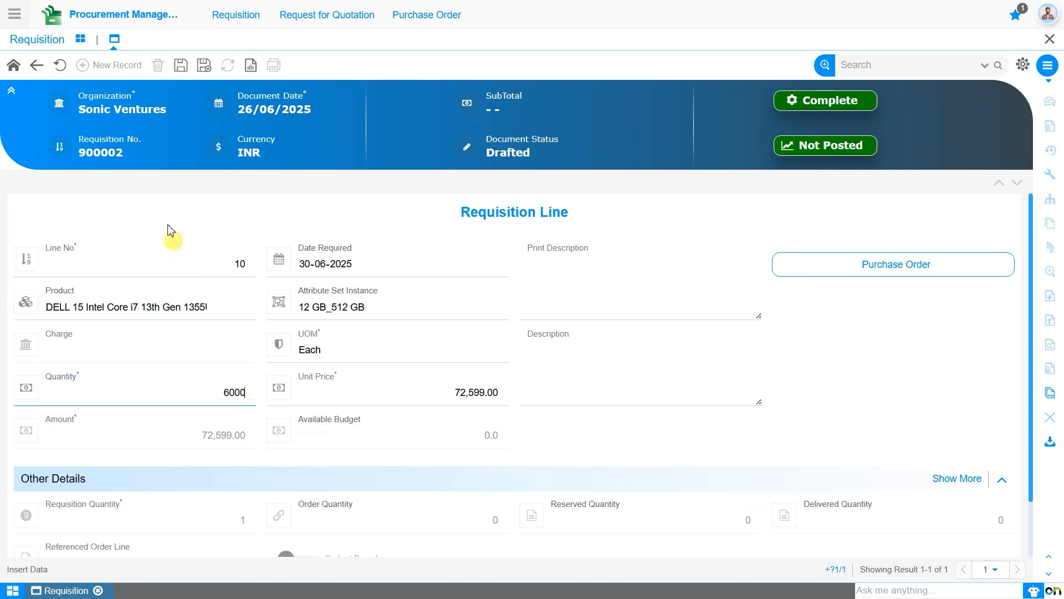
click(181, 70)
click(180, 65)
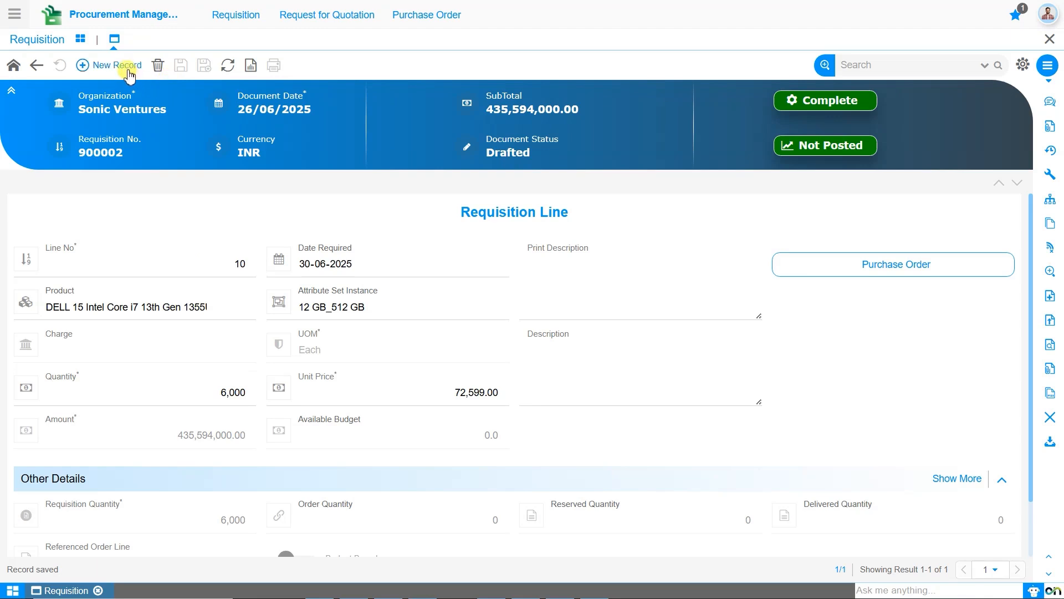
Add a requisition line for the product LG Monitor with a quantity of 6000 and save it
click(128, 66)
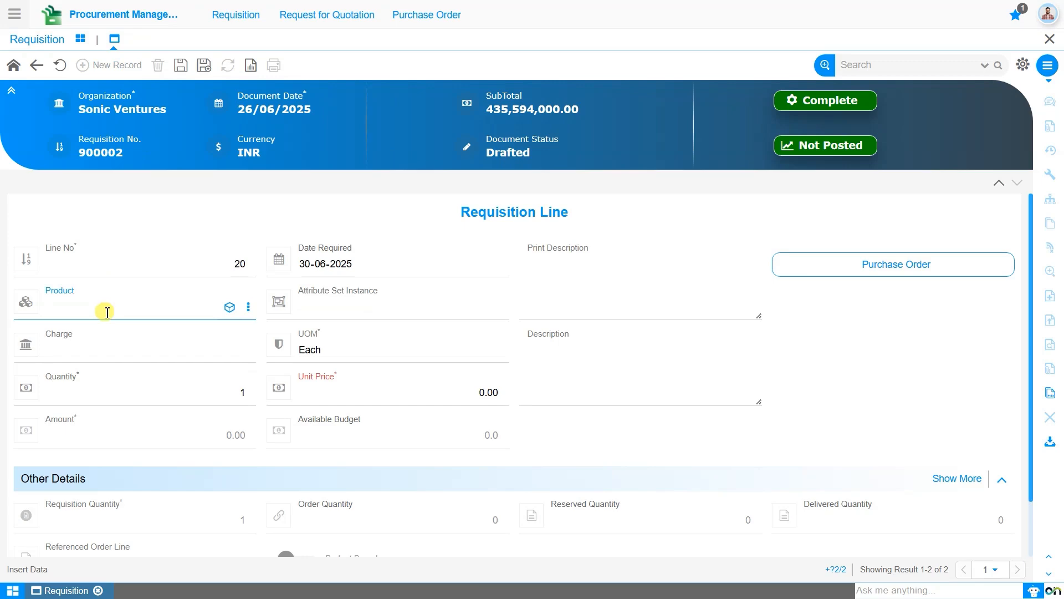
text(LG)
key(Return)
click(191, 399)
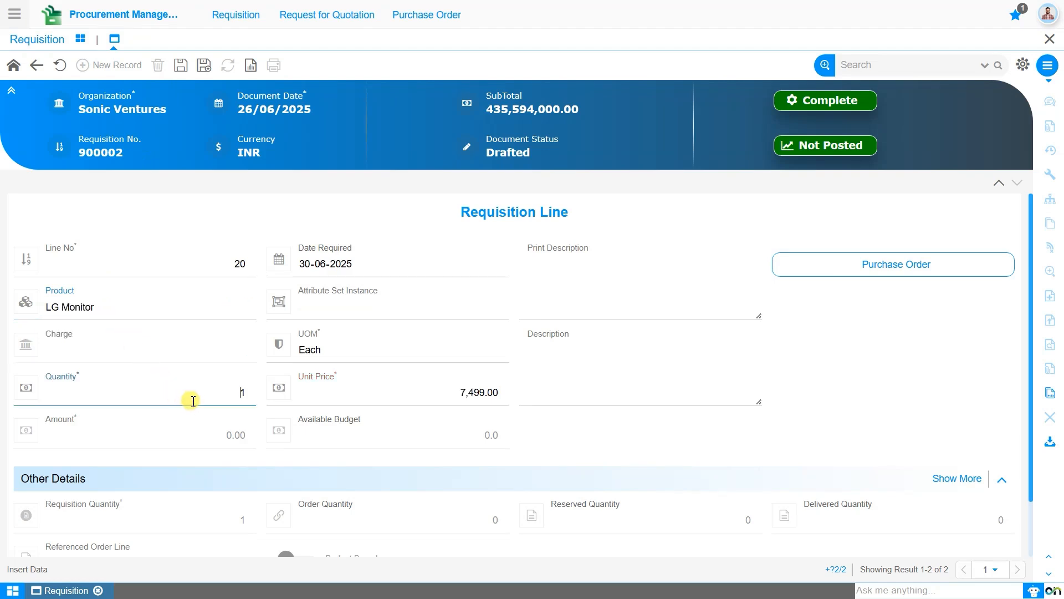
text(6000)
click(182, 69)
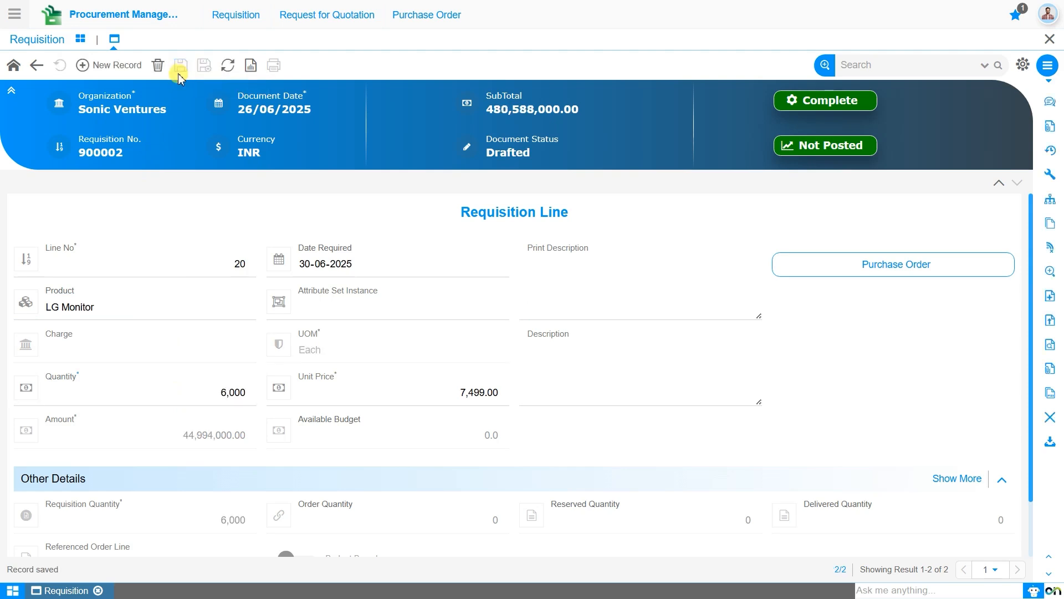
Add a requisition line for the product Logitech Keyboard with a quantity of 6000 and save it
click(133, 67)
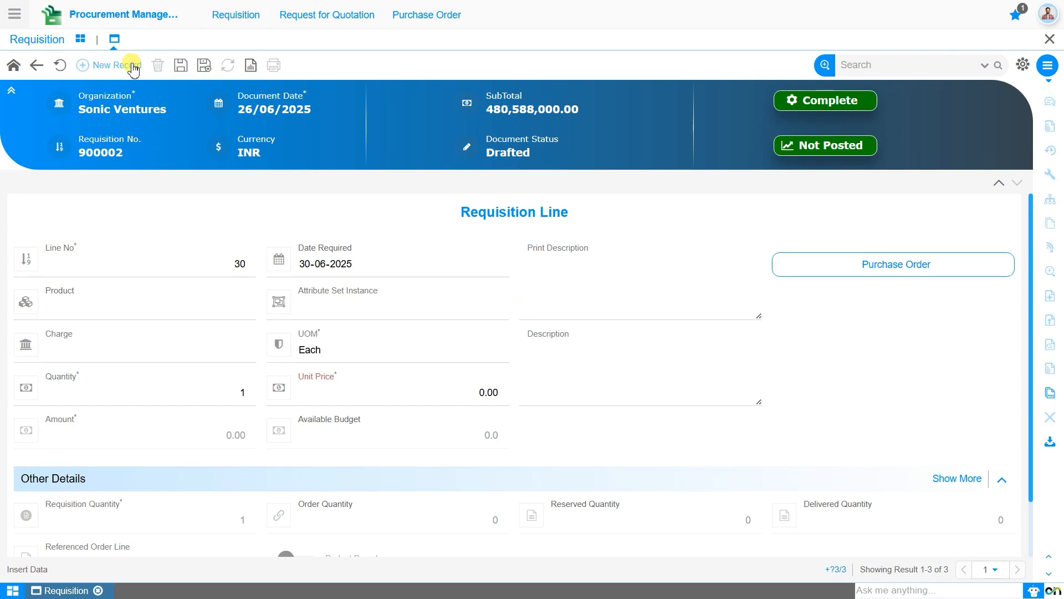
click(151, 310)
text(logi)
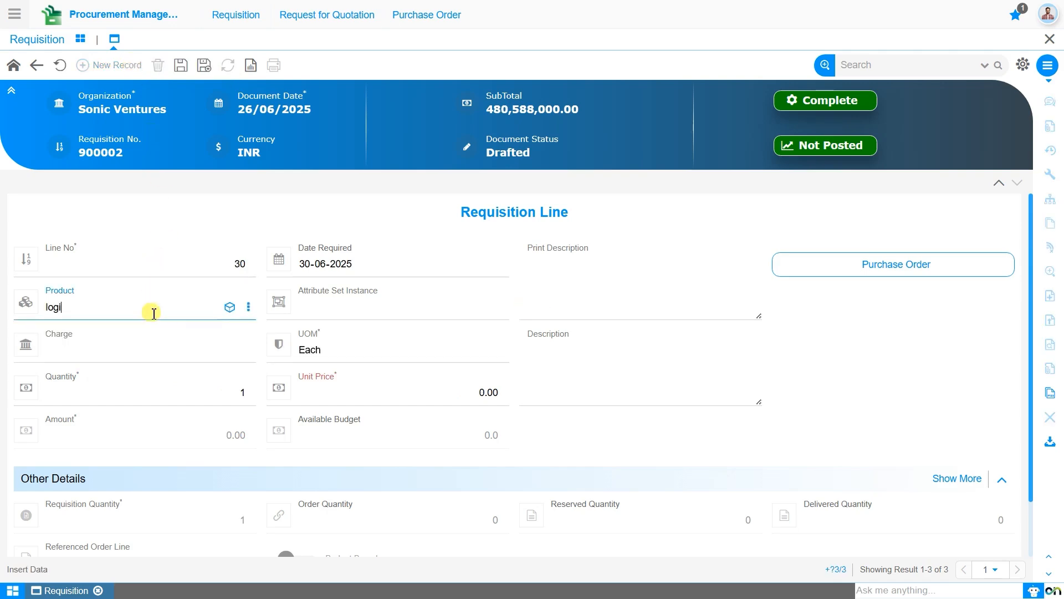
key(Down)
click(168, 332)
click(202, 392)
text(6000)
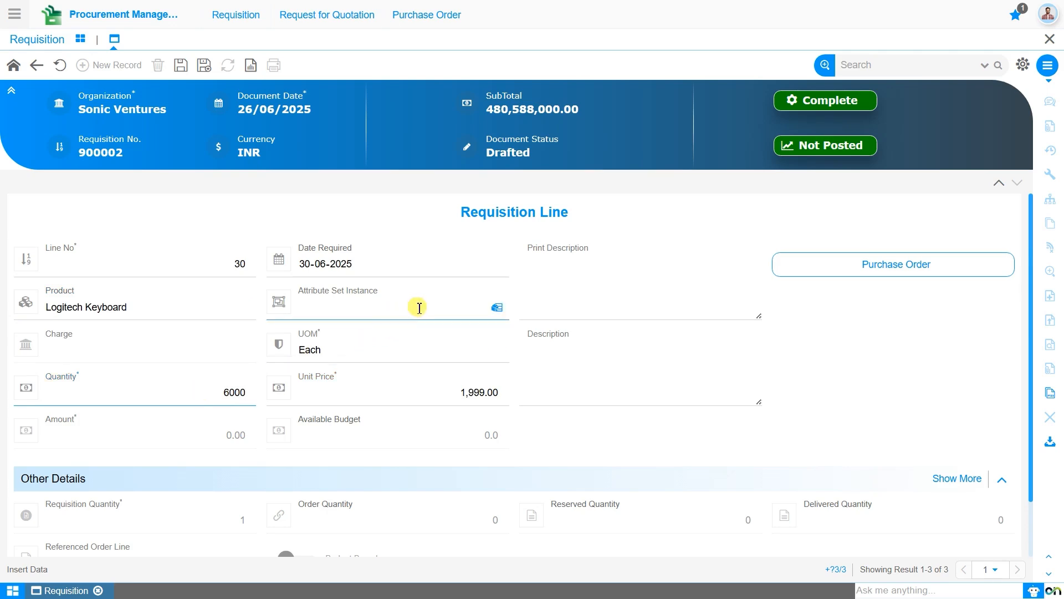
click(182, 72)
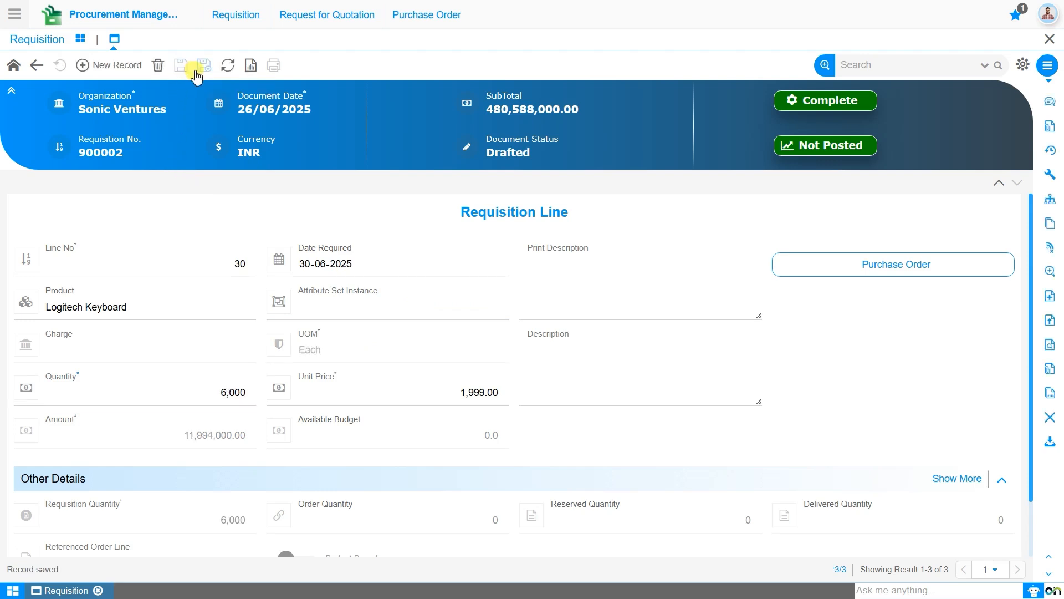
Add a requisition line for the product Logitech Mouse with a quantity of 6000 and save it
click(130, 68)
click(124, 305)
text(logi)
key(Down)
key(Down)
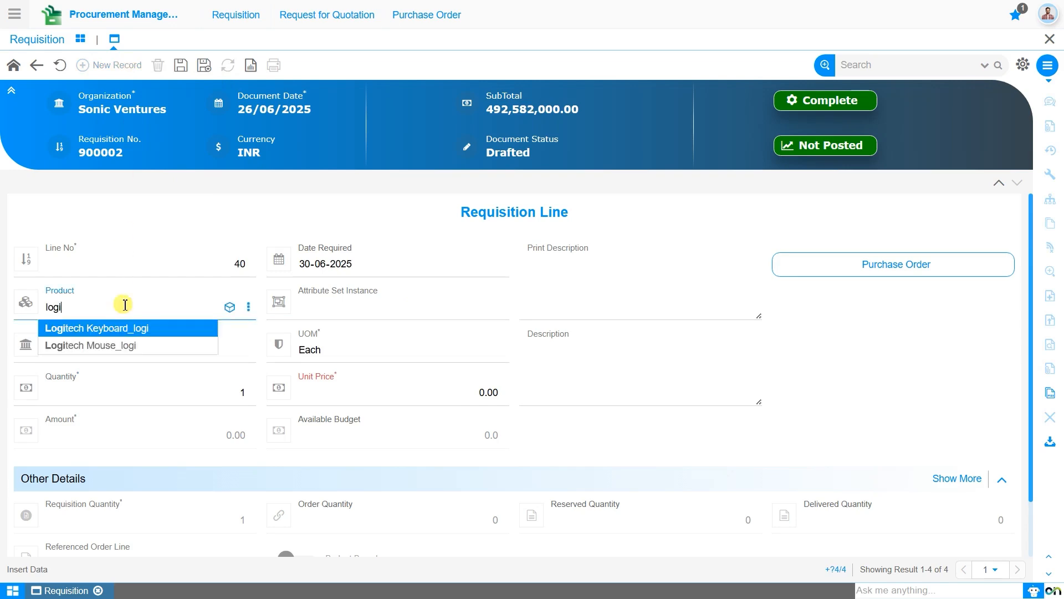
key(Return)
click(187, 390)
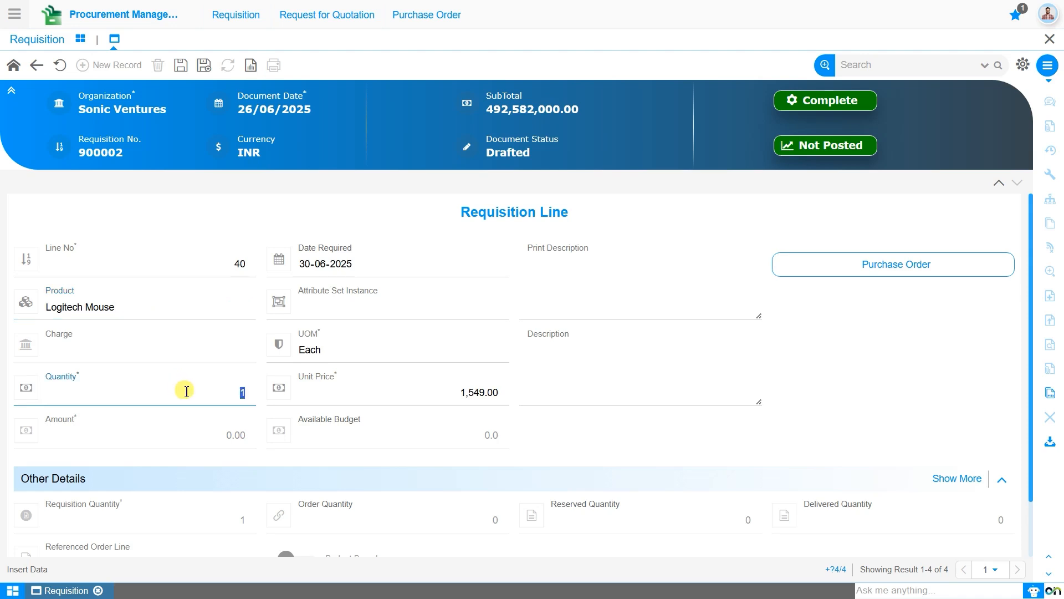
text(6000)
click(180, 67)
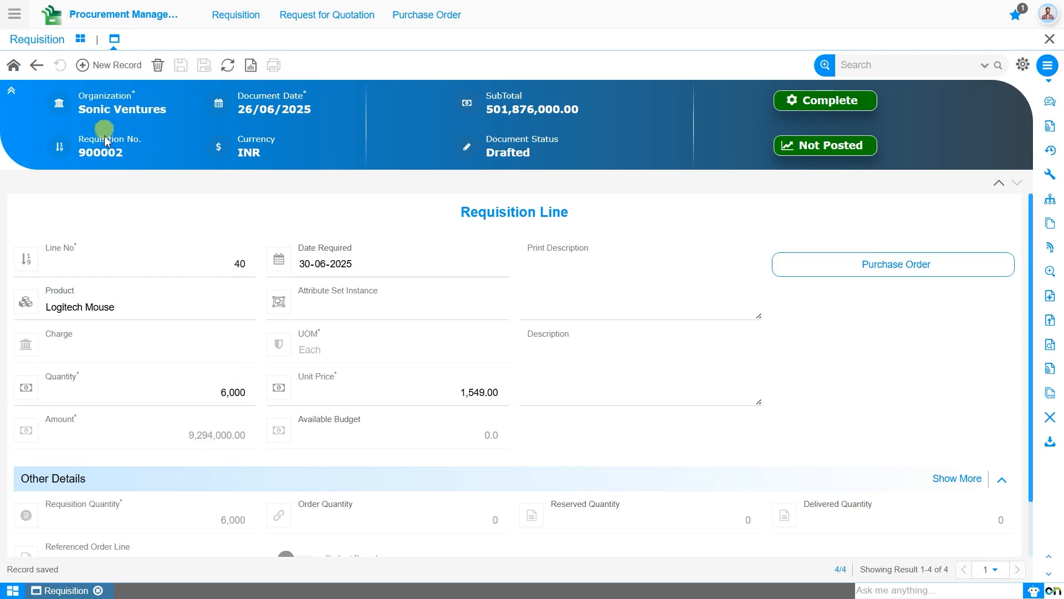
Return to the requisition header and process the document with the Complete action
click(13, 66)
scroll(418, 304, down, 1)
scroll(417, 304, up, 1)
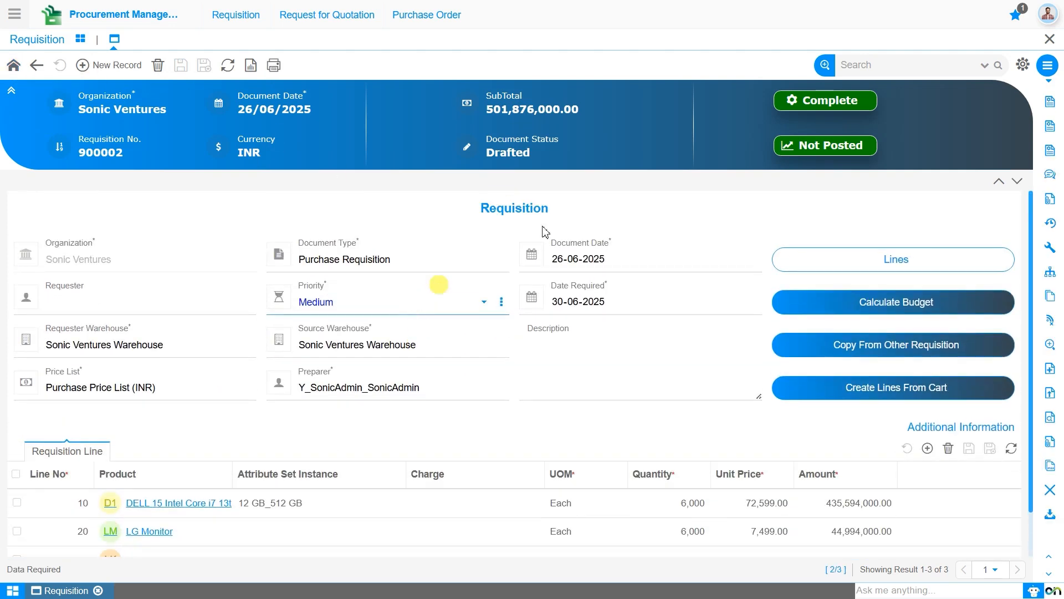
click(833, 108)
click(559, 338)
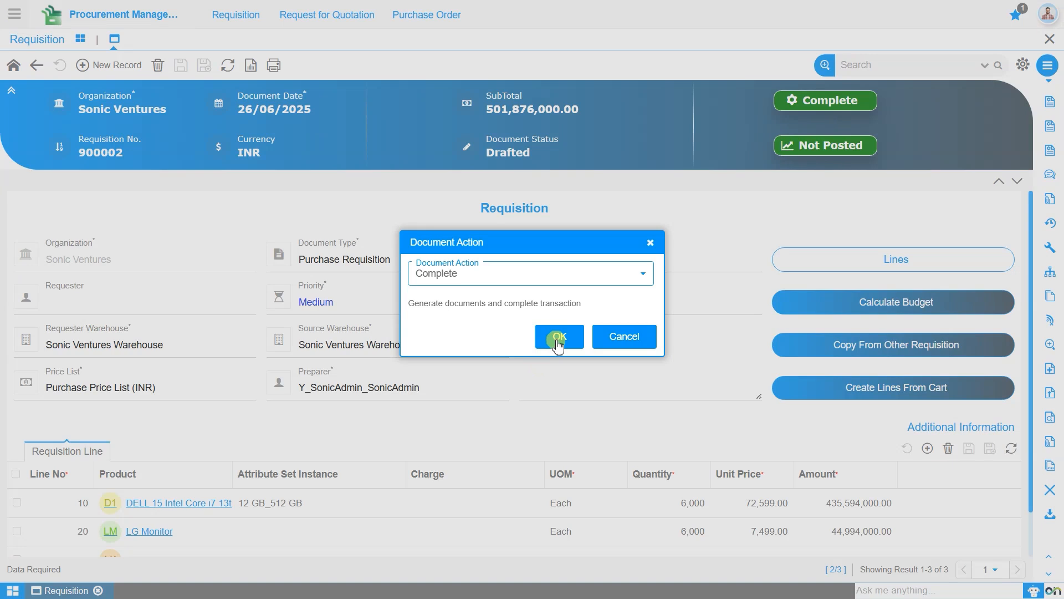
click(559, 339)
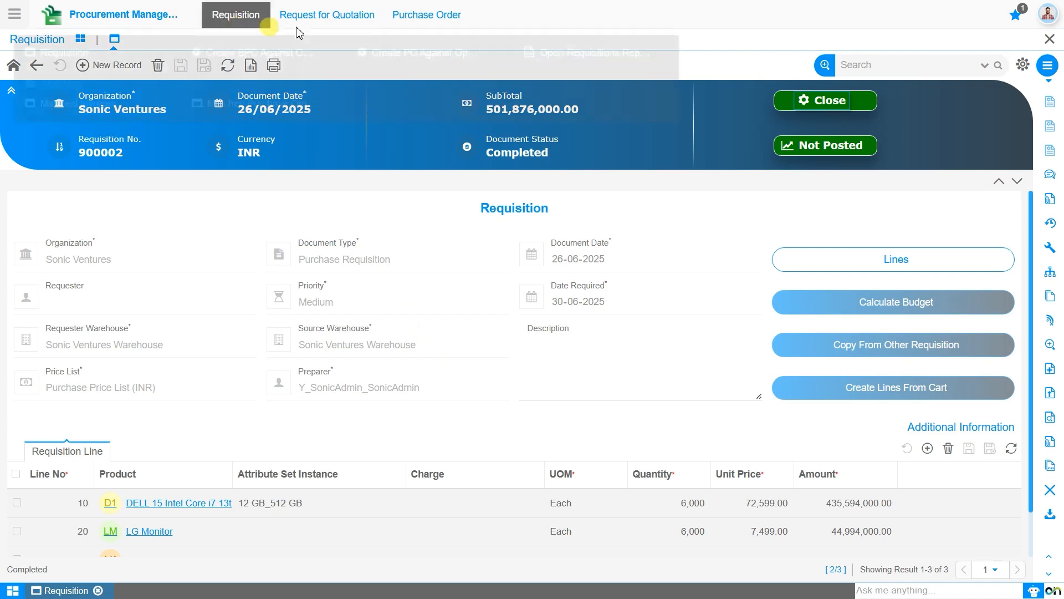
Open the Blanket Purchase Order window and start a new record in it
mouse_move(396, 17)
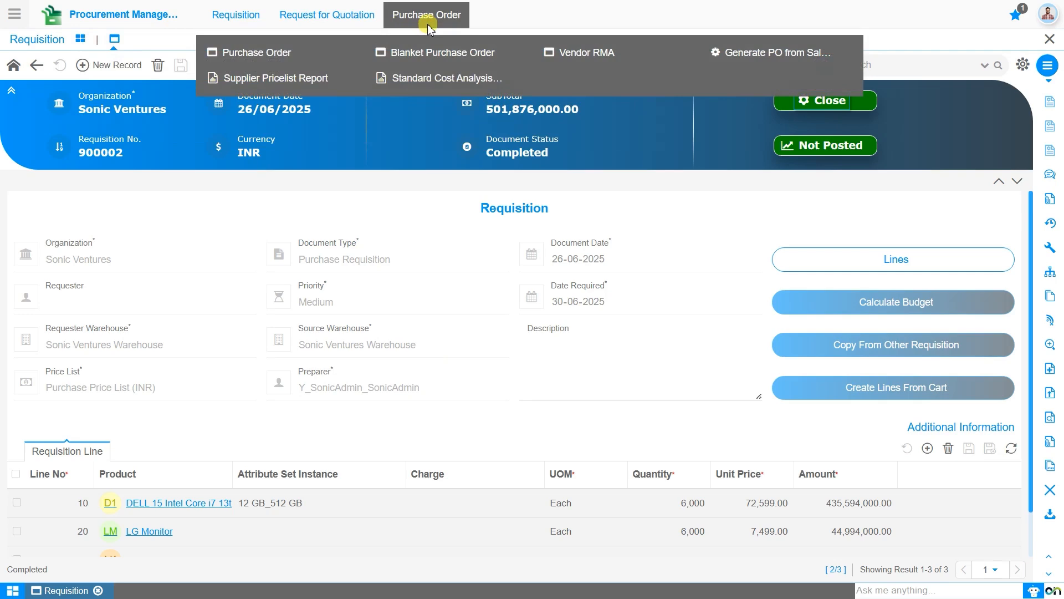
click(431, 54)
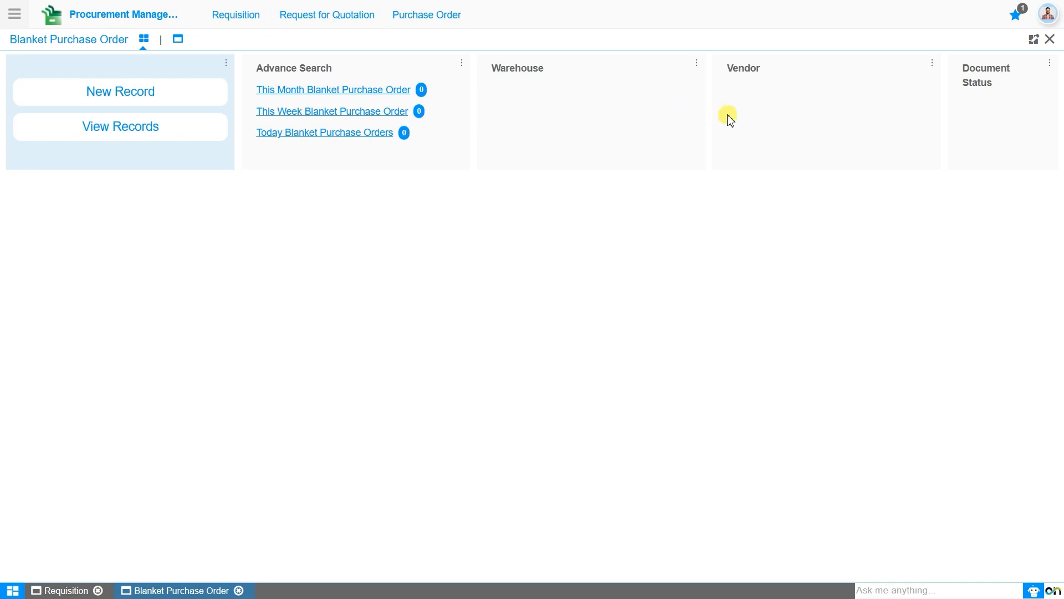
click(178, 39)
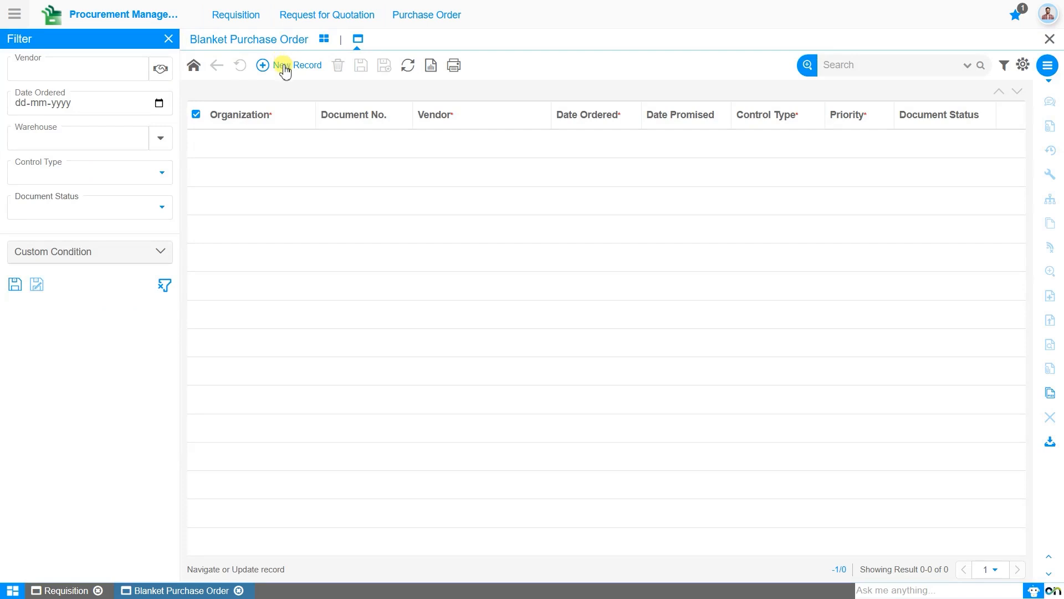
click(285, 69)
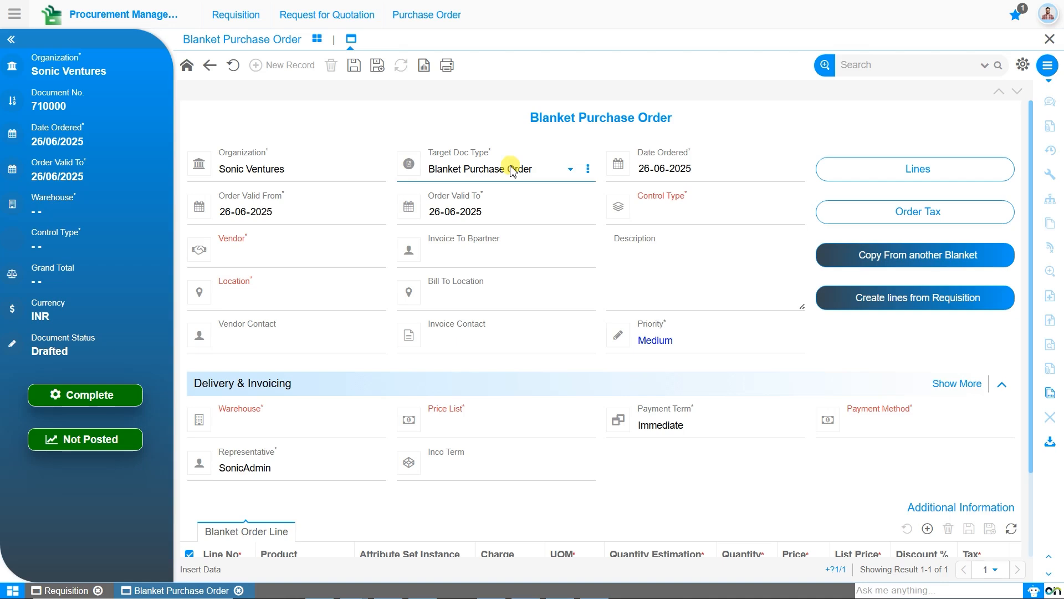
Set the blanket purchase order's Order Valid To date to 25-12-2025
click(615, 164)
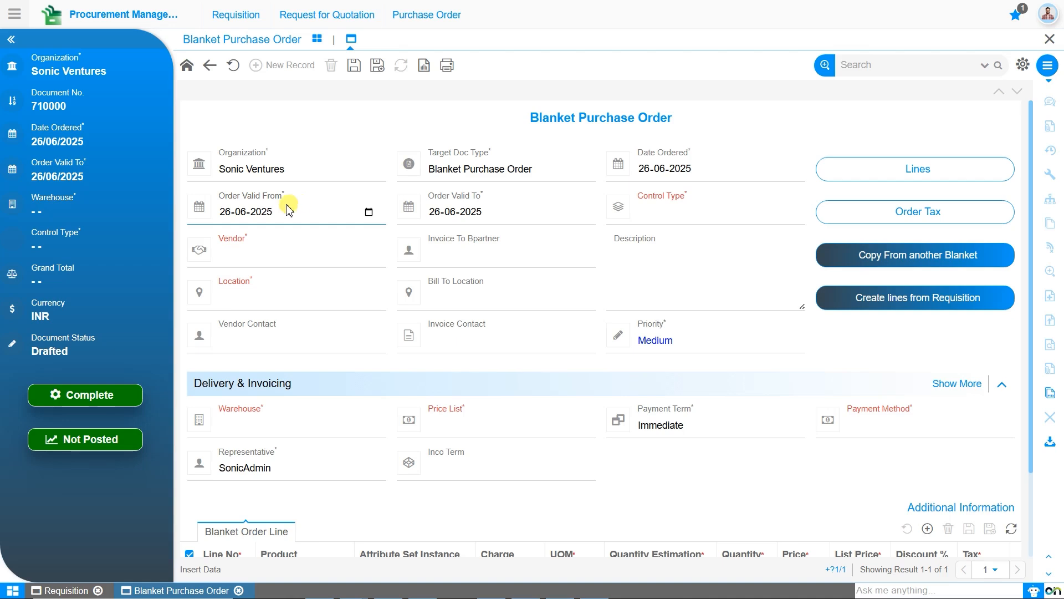
click(415, 210)
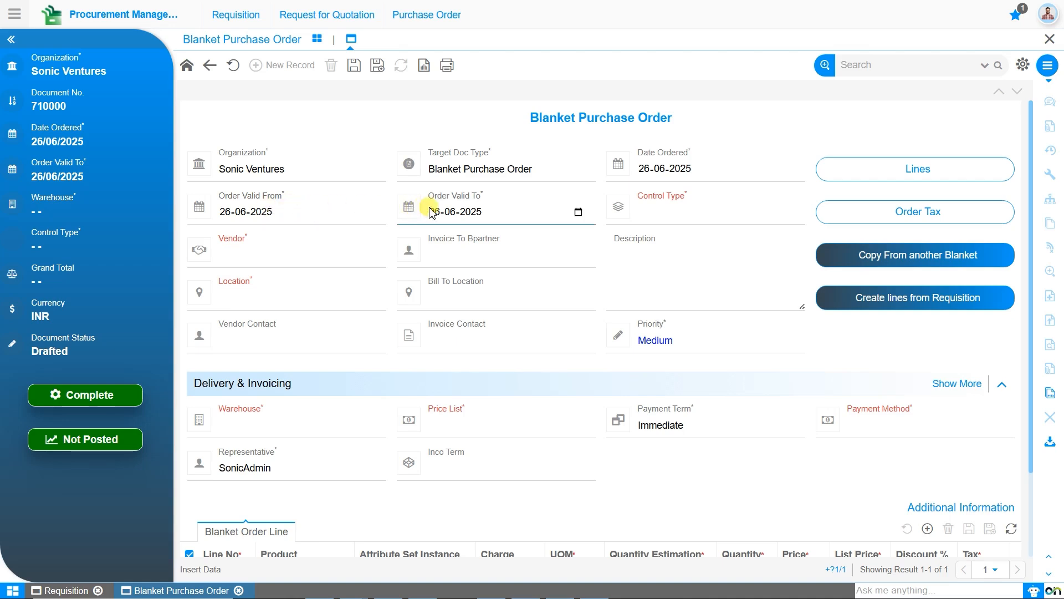
click(434, 213)
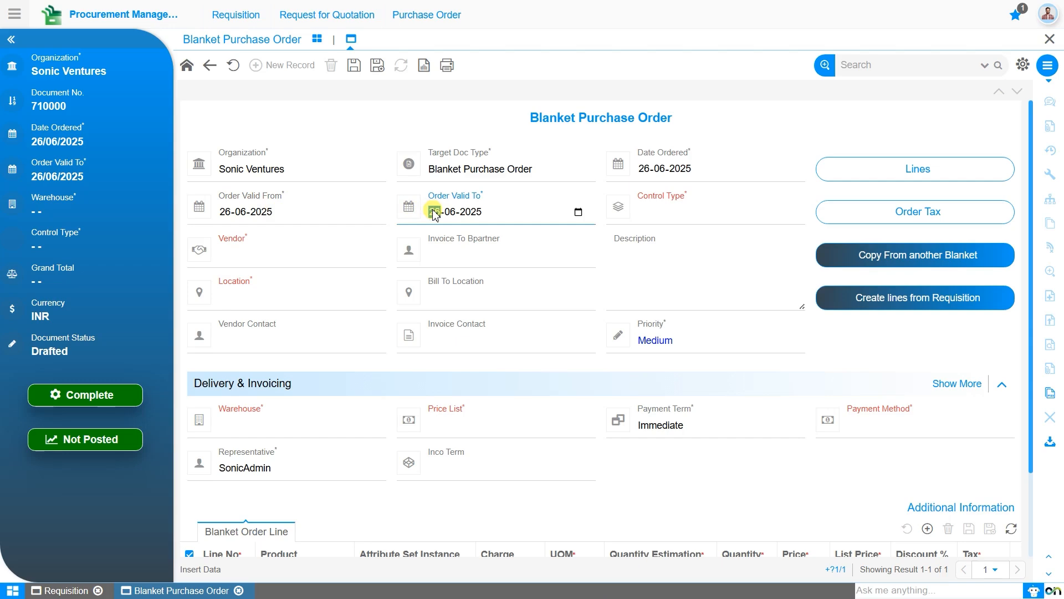
text(25-12)
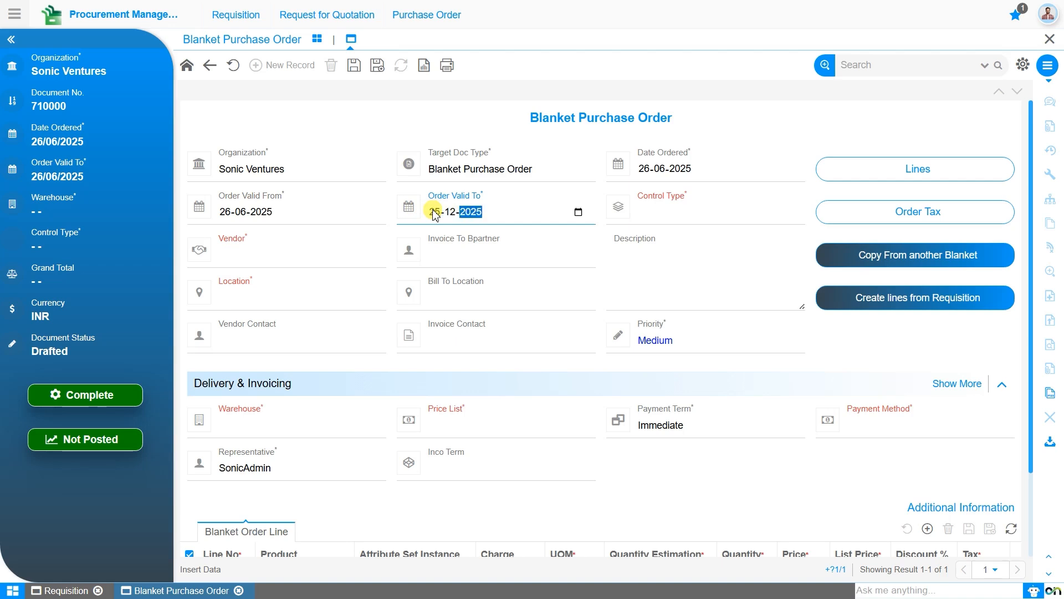
Set the blanket order's control type to Price and Quantity and select BrightTech Innovations as the vendor
click(677, 220)
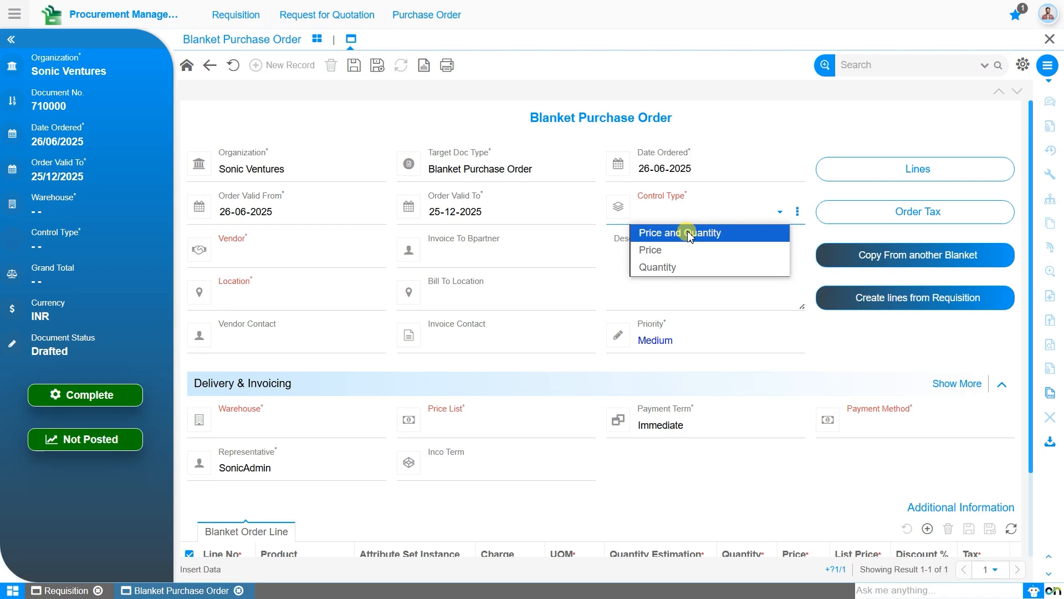
click(689, 233)
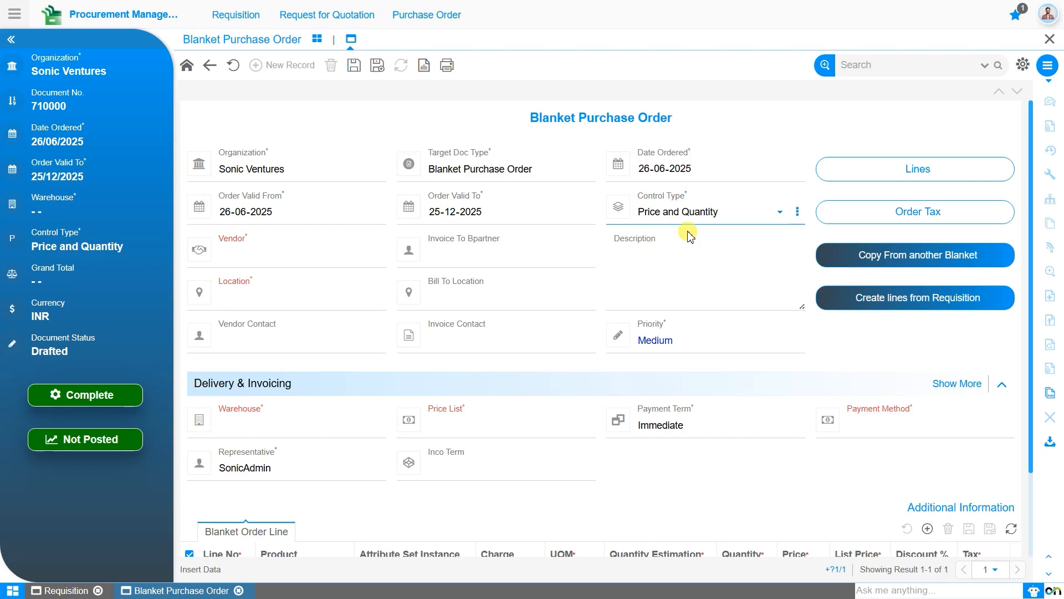
click(298, 260)
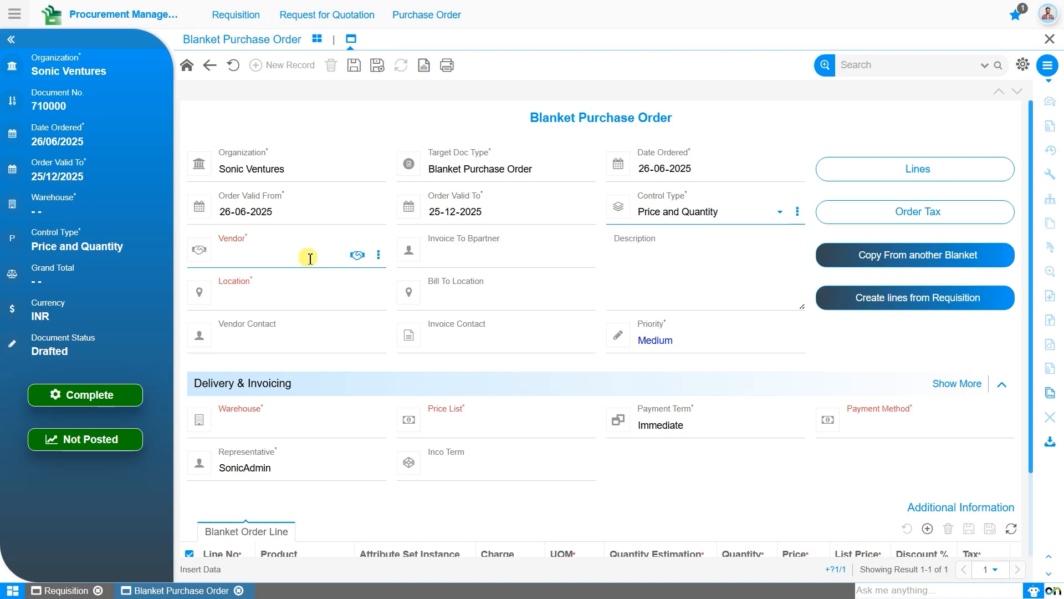
text(brigh)
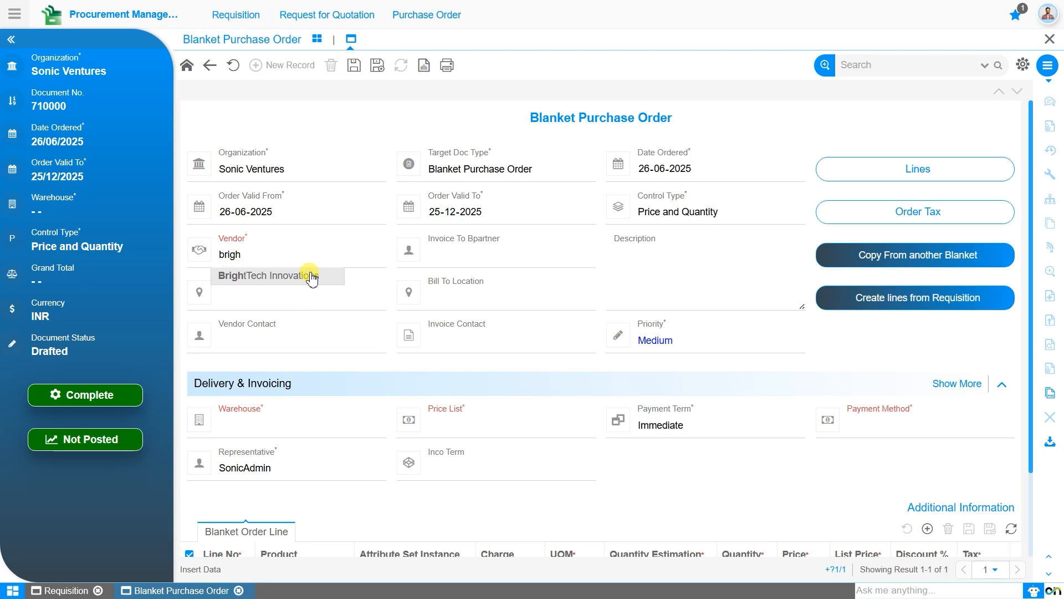
click(312, 276)
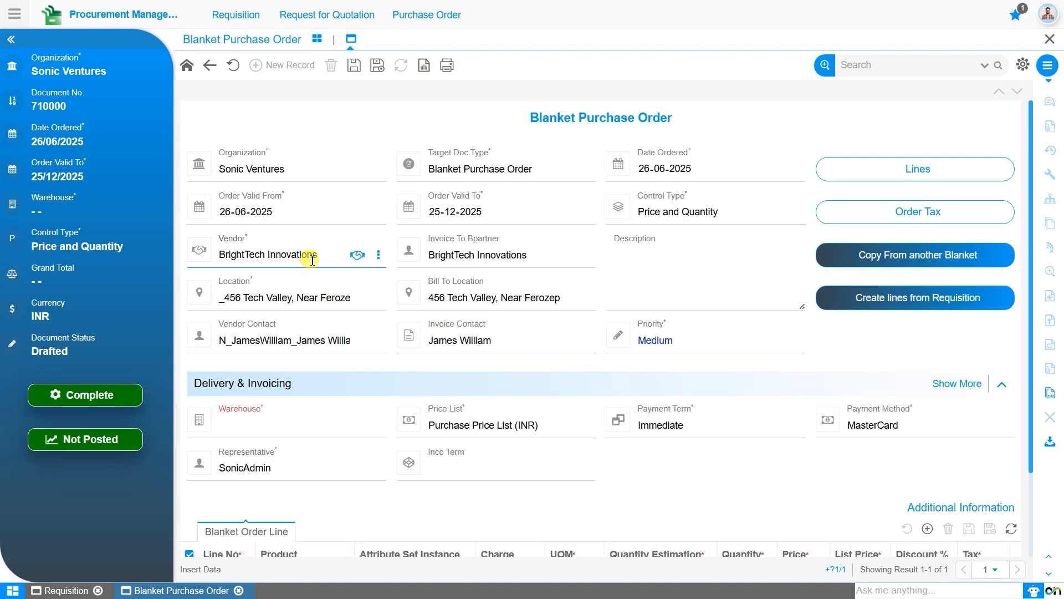
Open the selected vendor's master record and check the Allow Blanket PO setting in its additional conditions
click(380, 261)
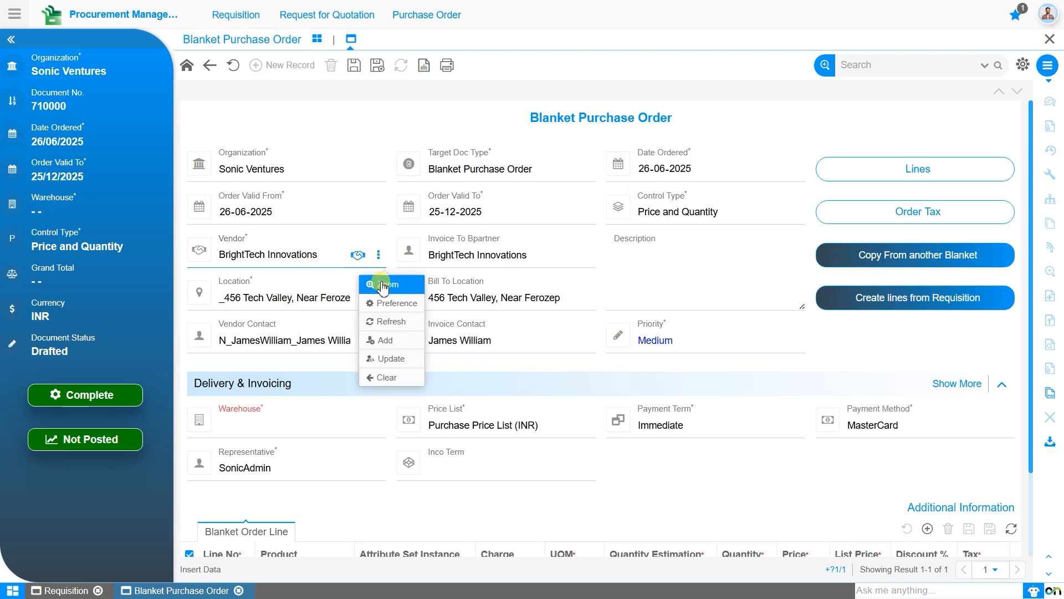
click(383, 287)
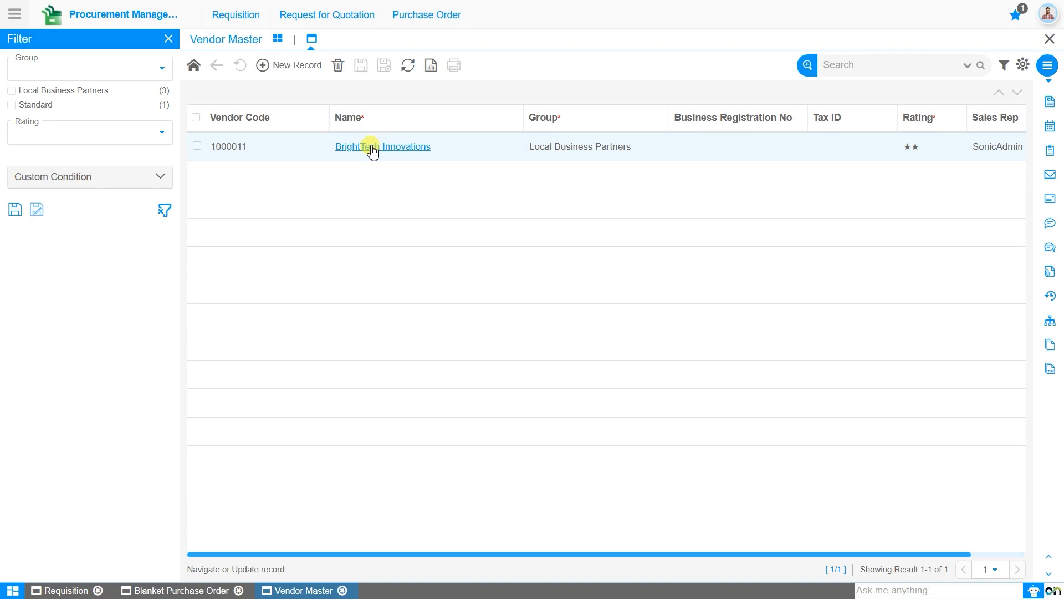
click(371, 147)
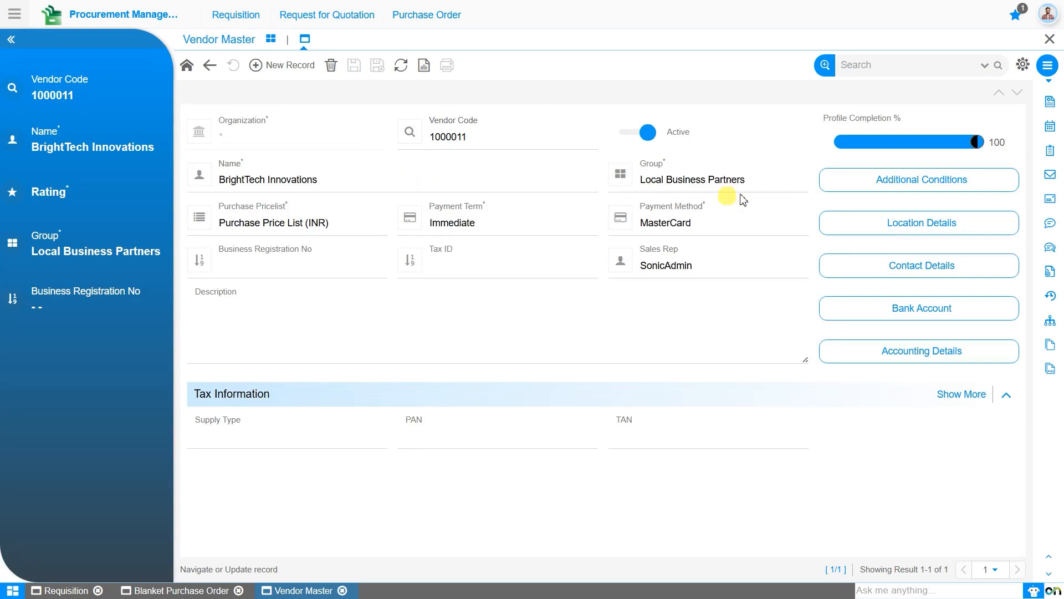
click(895, 186)
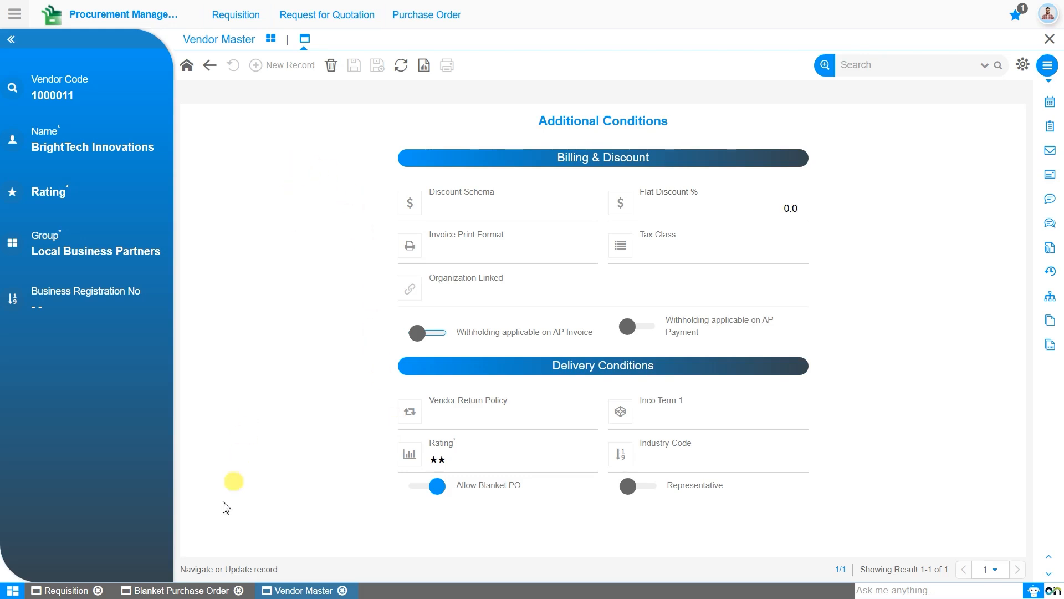
Return to the blanket purchase order and set its warehouse to Sonic Venture East Warehouse
click(204, 591)
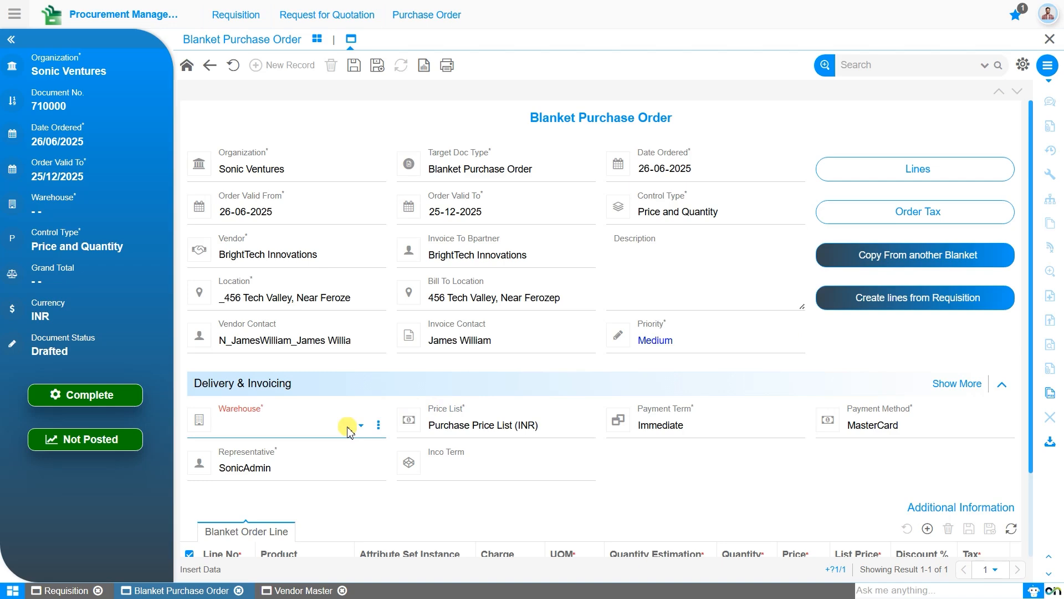
click(347, 431)
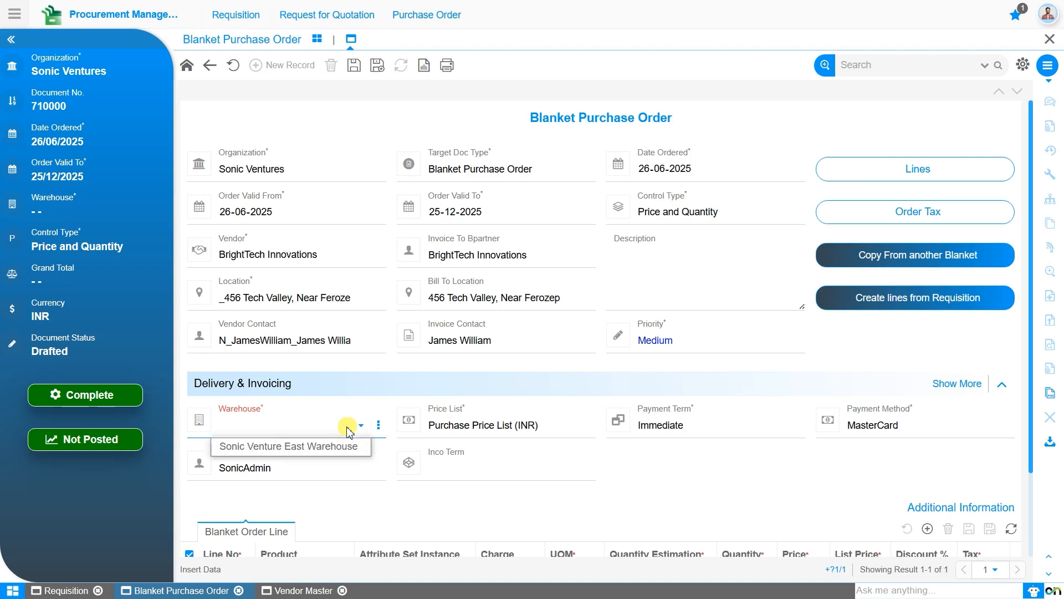
click(344, 445)
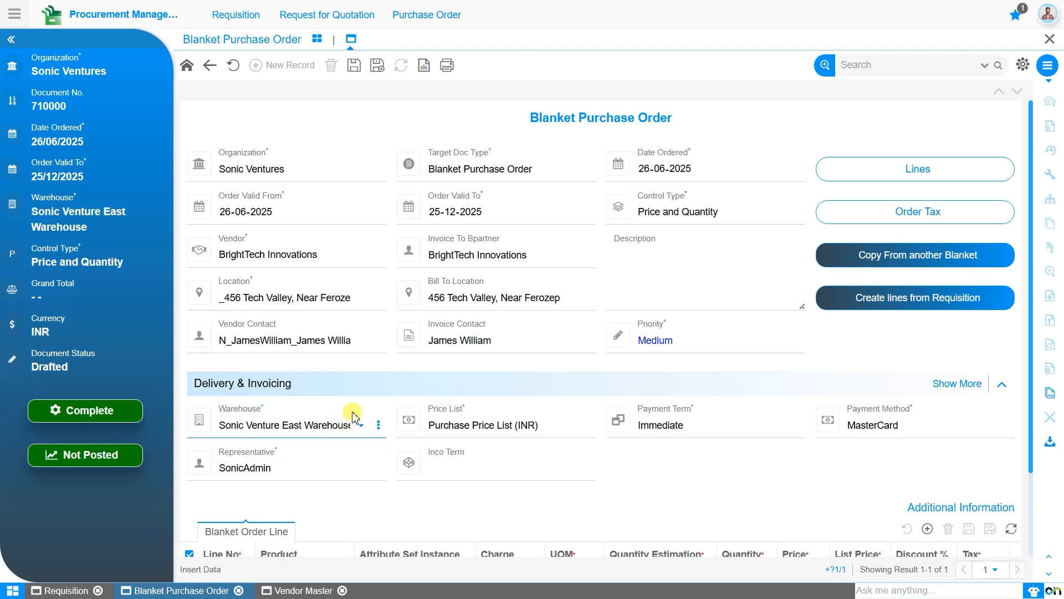
Open the selected warehouse's record and check its Allow Blanket Order setting
click(378, 428)
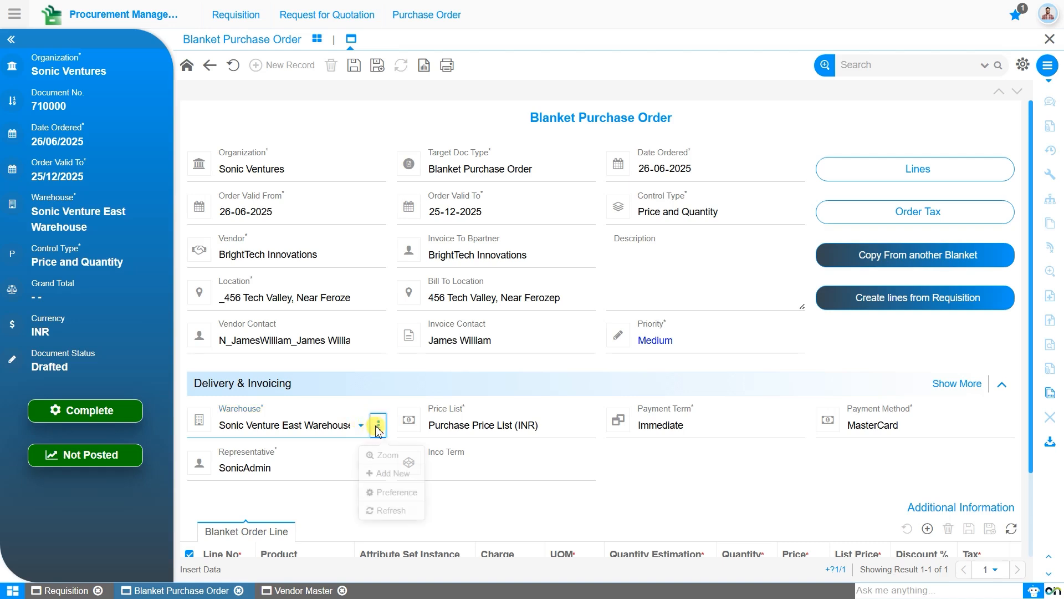
click(391, 456)
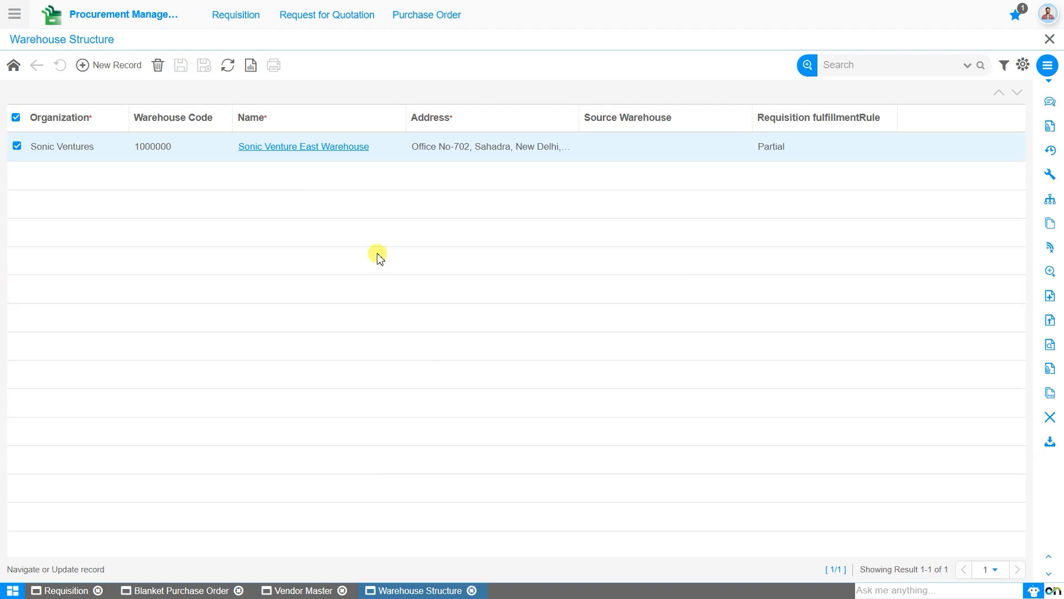
click(302, 148)
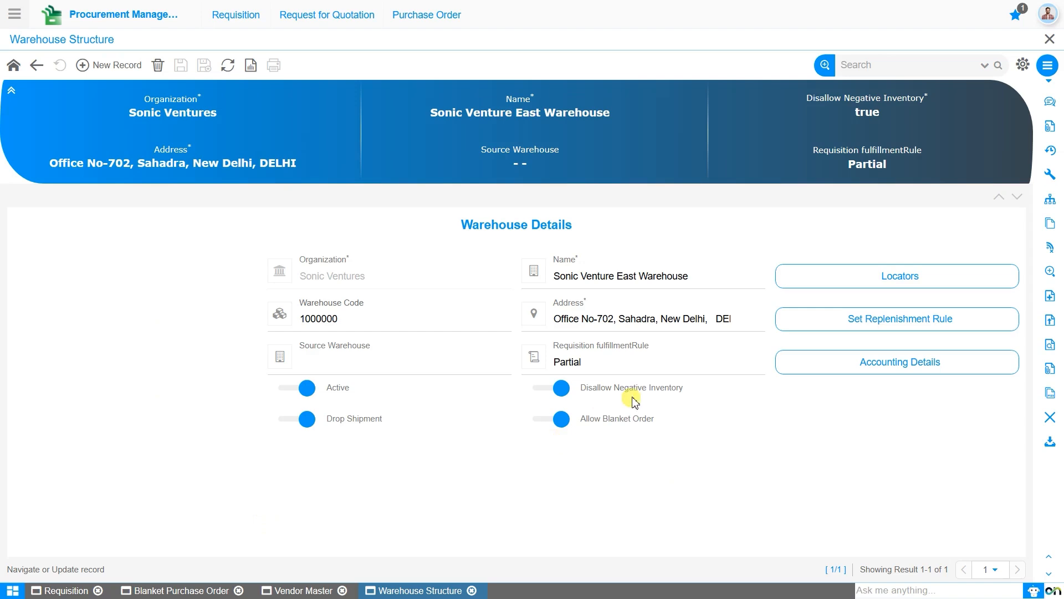
Return to the blanket purchase order and save its header
click(201, 591)
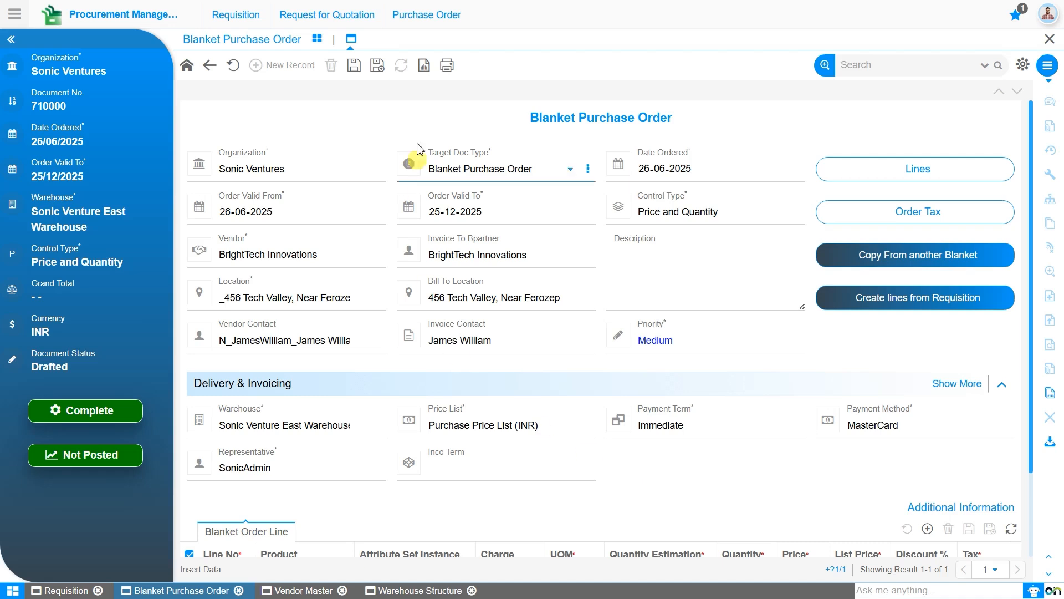
click(354, 66)
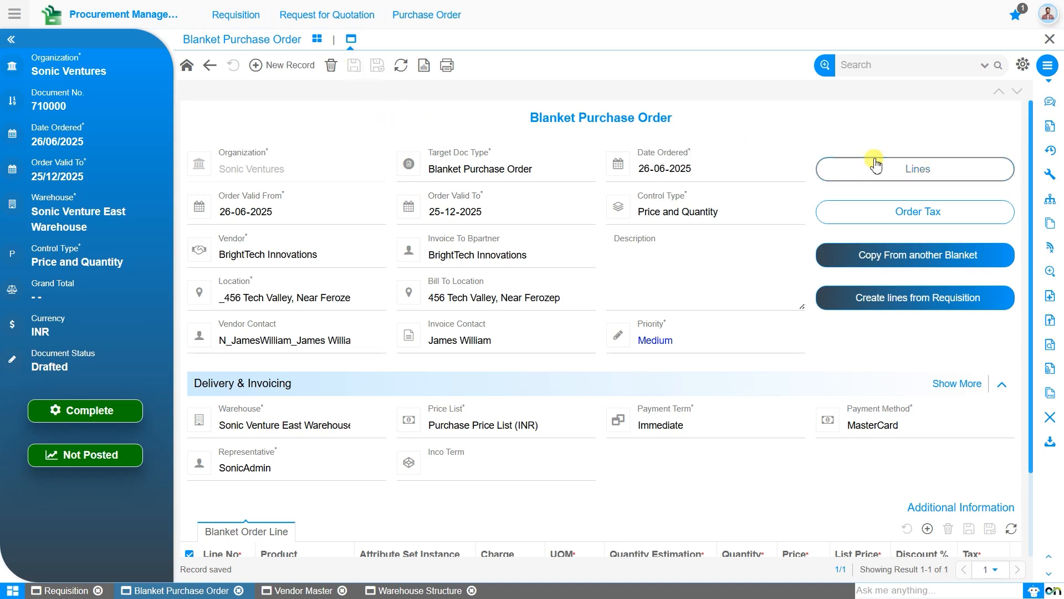
scroll(783, 271, down, 2)
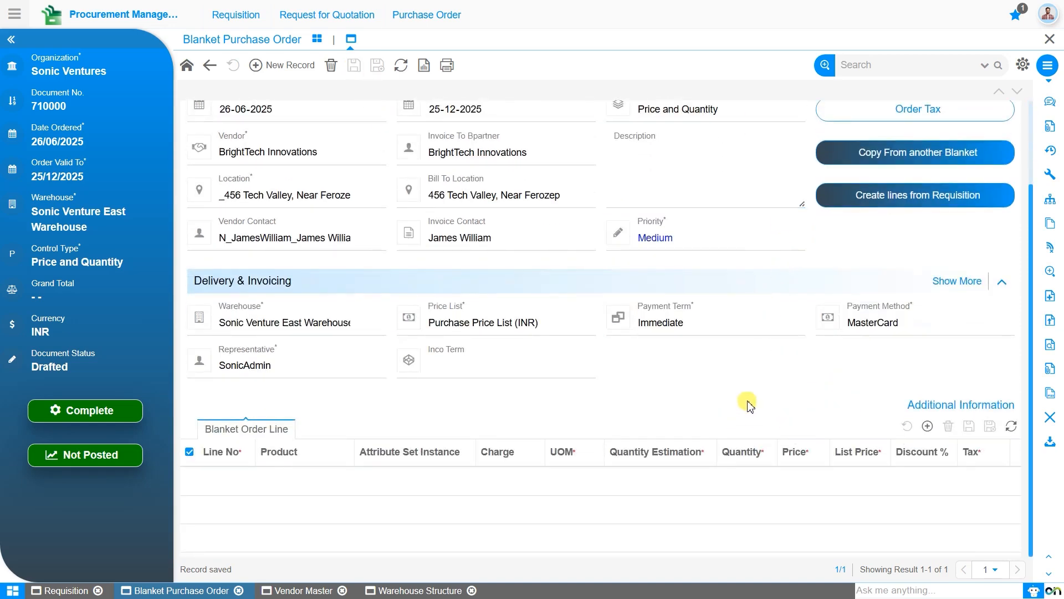
scroll(749, 404, up, 2)
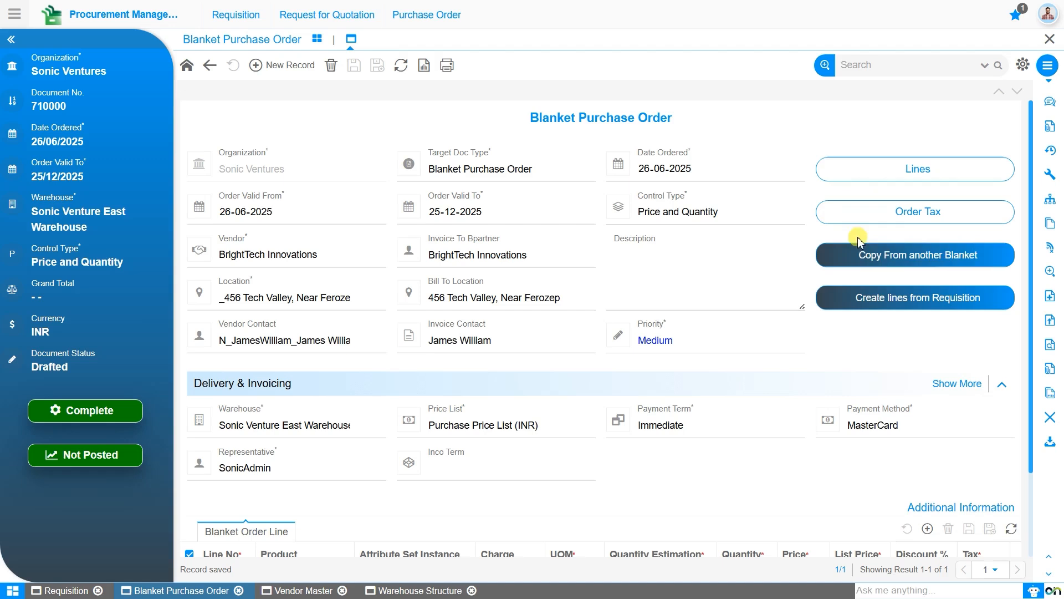
Check the reference-order selection offered for copying lines from another blanket order
click(935, 270)
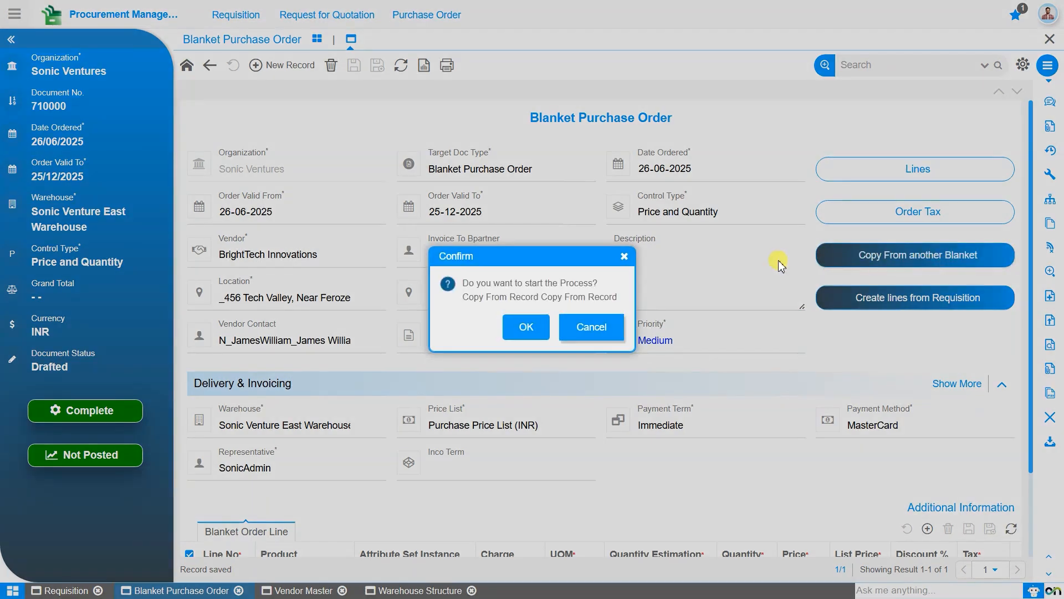
click(530, 331)
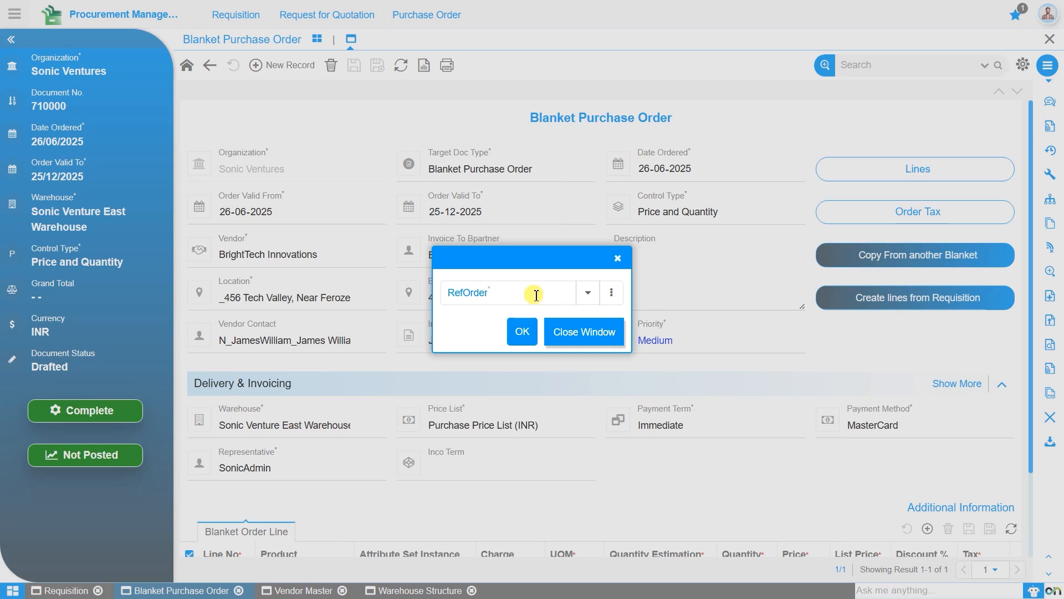
click(615, 259)
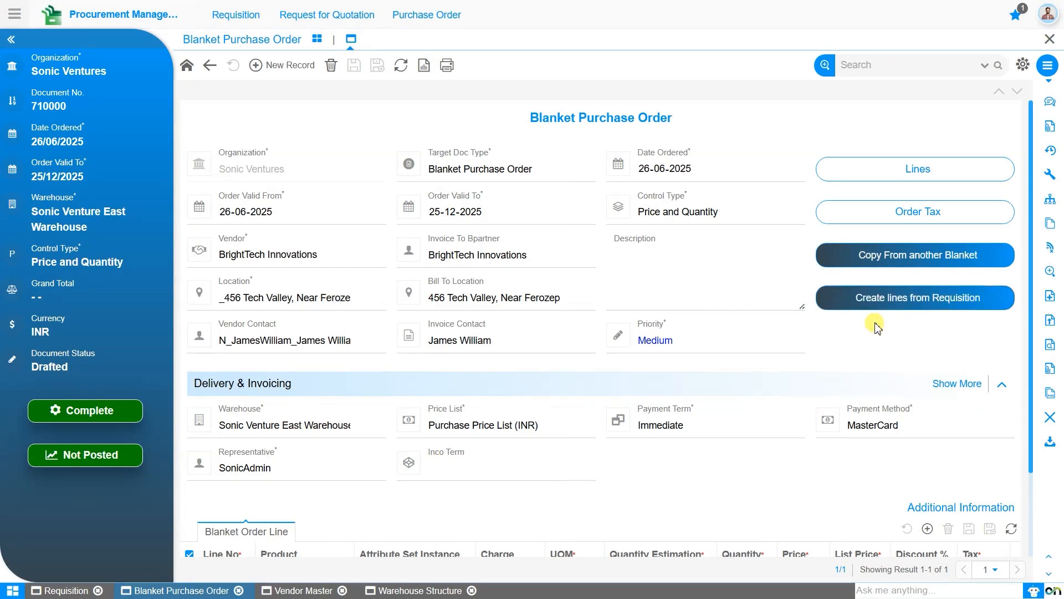
Start creating the order lines from a requisition, choosing the one dated 6/26/2025 as the source
click(927, 304)
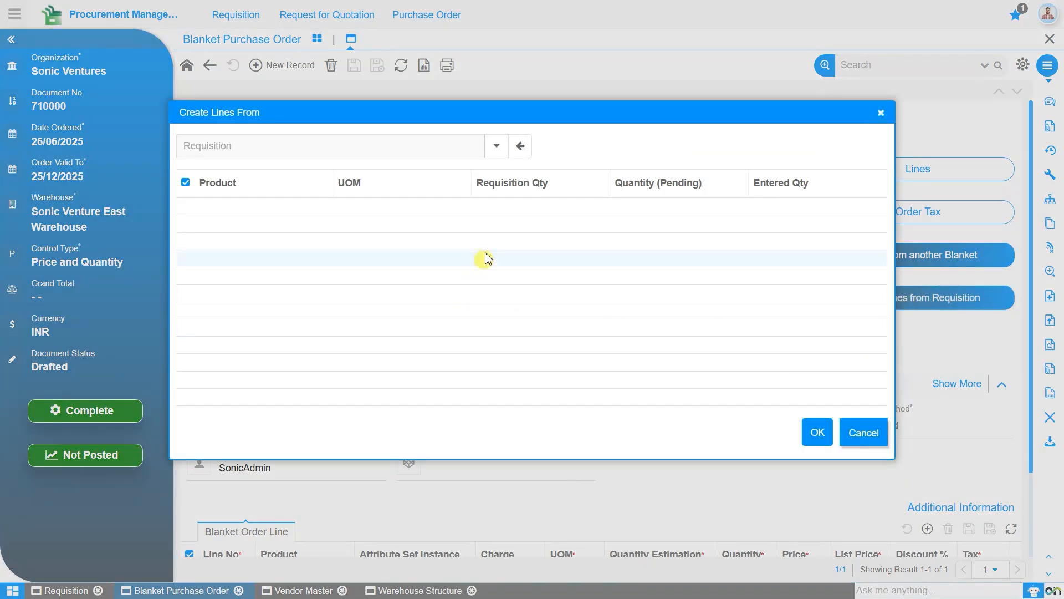
click(498, 148)
click(499, 149)
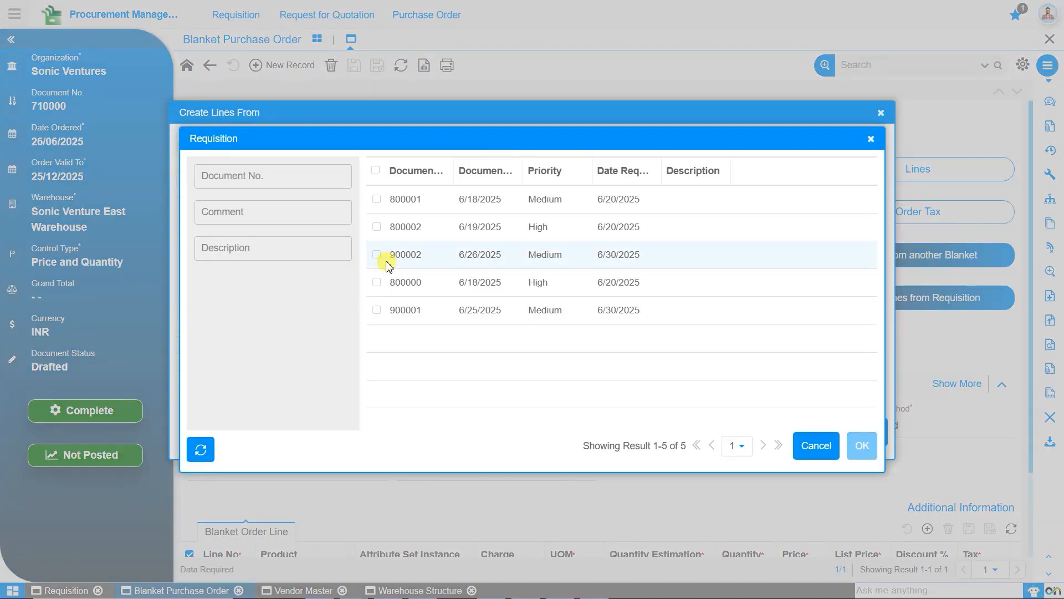
click(377, 256)
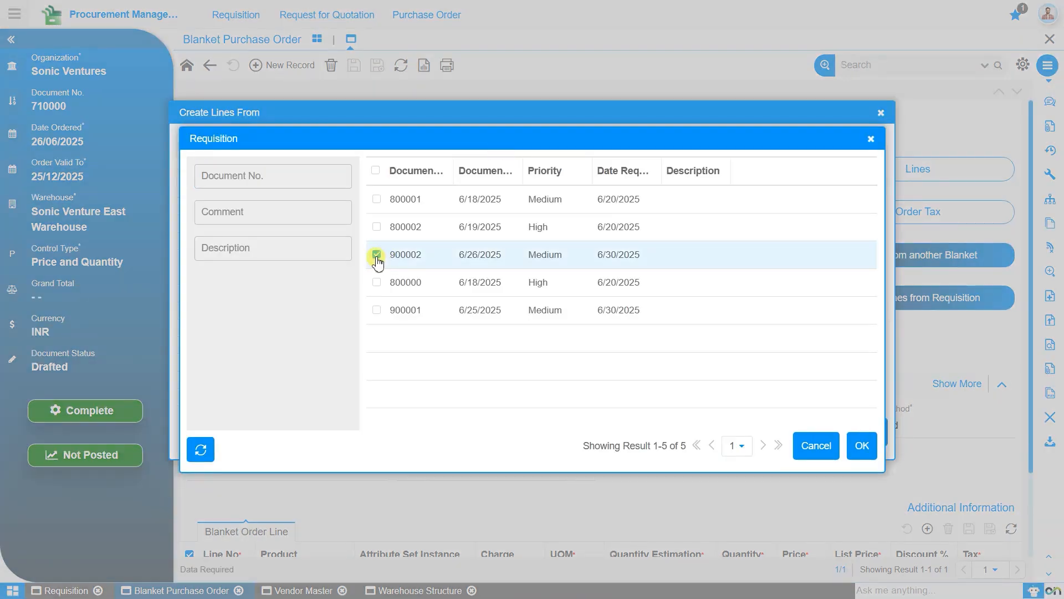
click(860, 447)
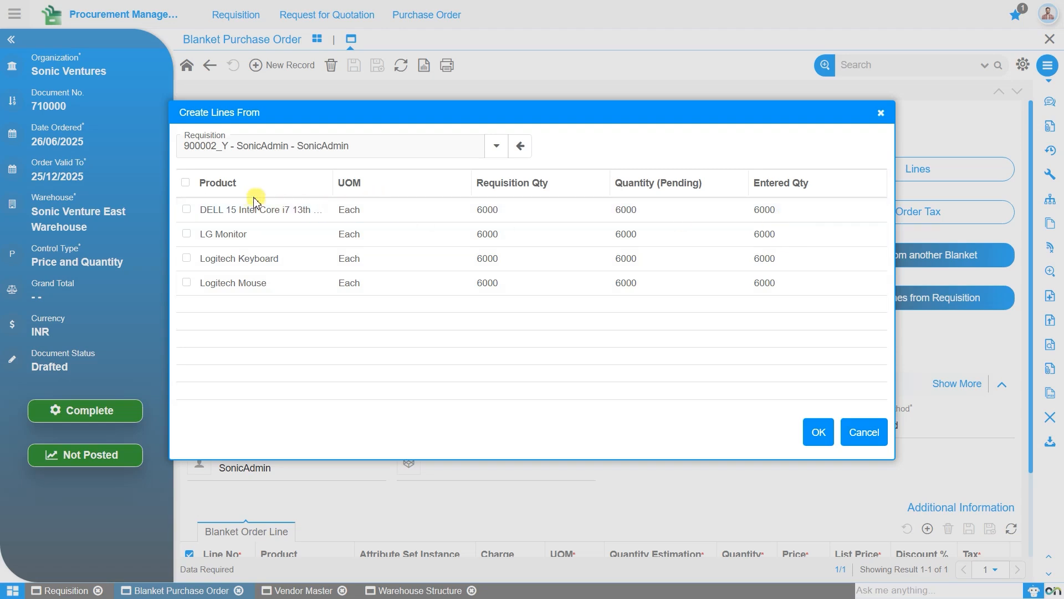
Insert all four requisition products, the DELL laptop, LG Monitor, Logitech Keyboard and Logitech Mouse, as blanket order lines
click(187, 234)
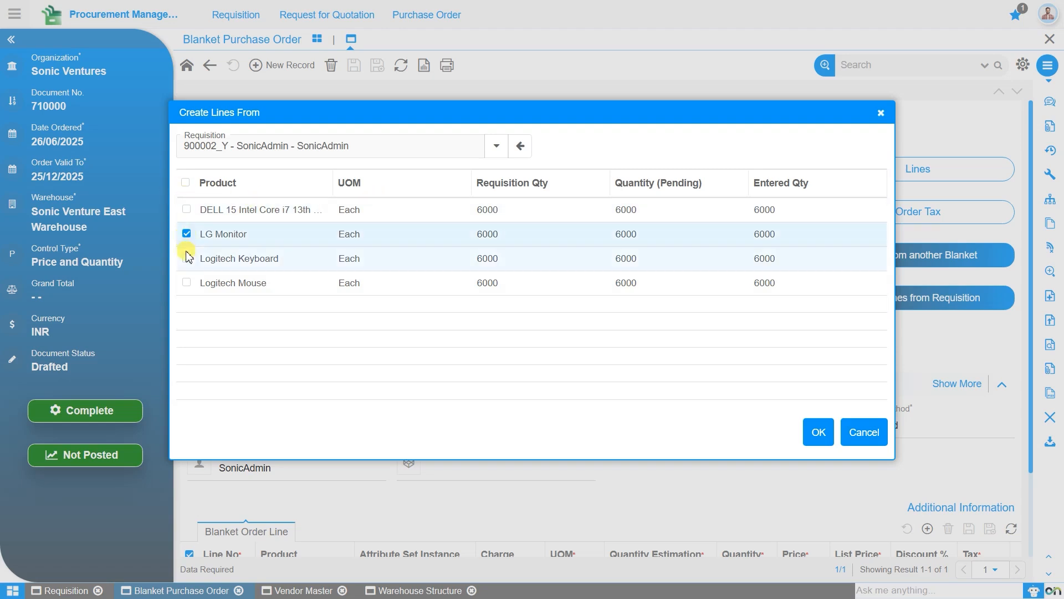
click(186, 184)
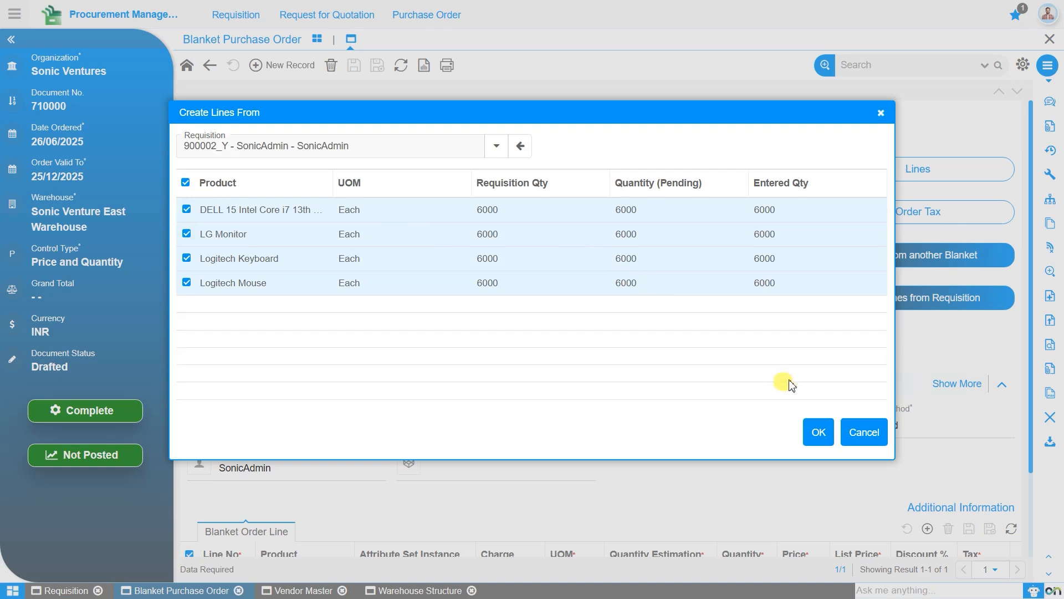
click(818, 432)
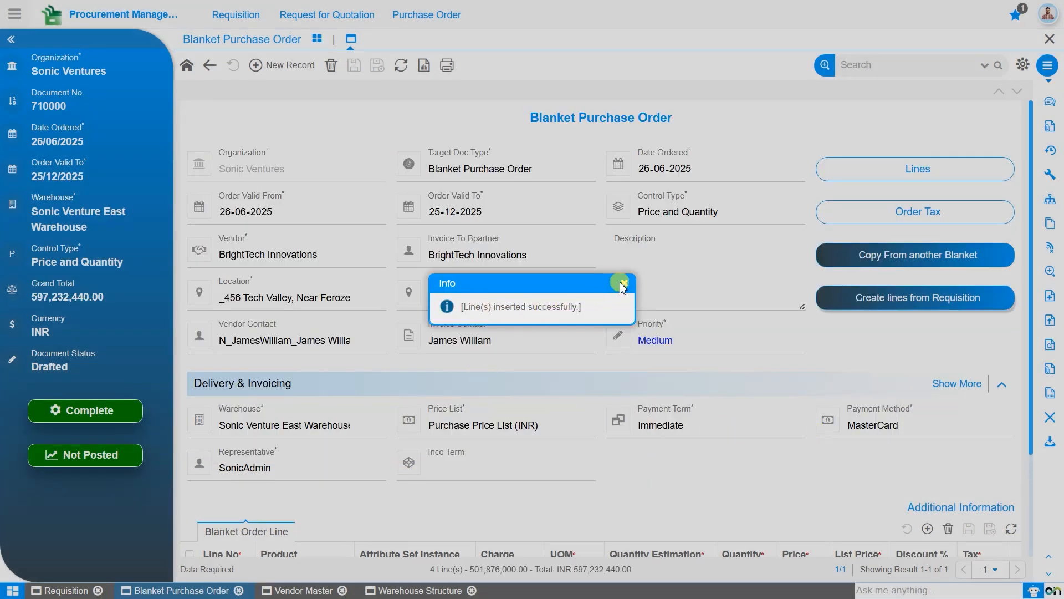
click(623, 285)
Review the inserted blanket order lines and examine the quantity, price and tax details of the DELL laptop line
scroll(614, 276, down, 3)
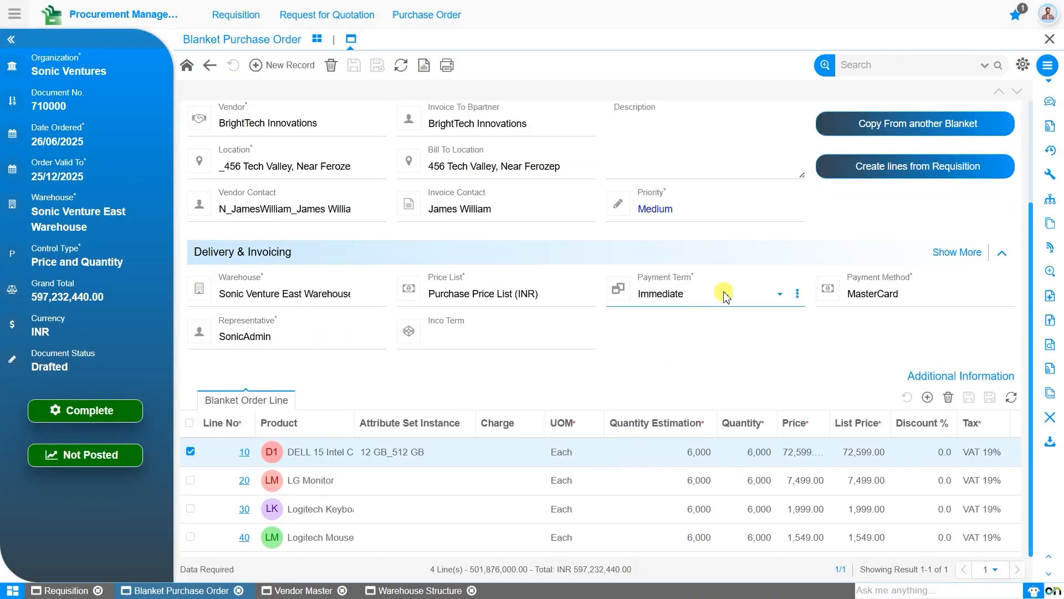
scroll(725, 295, up, 3)
click(893, 178)
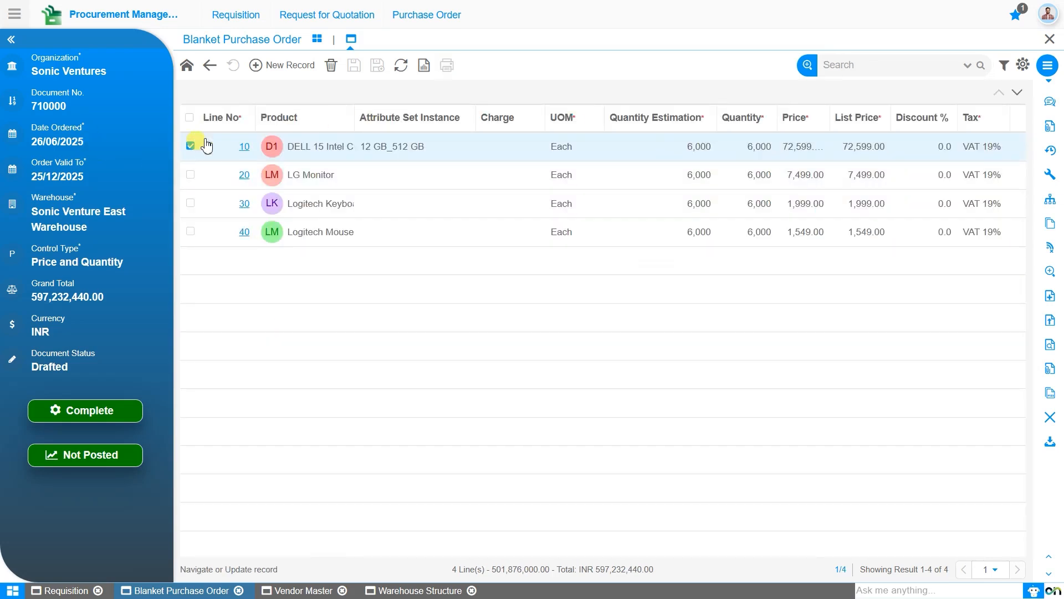
click(245, 148)
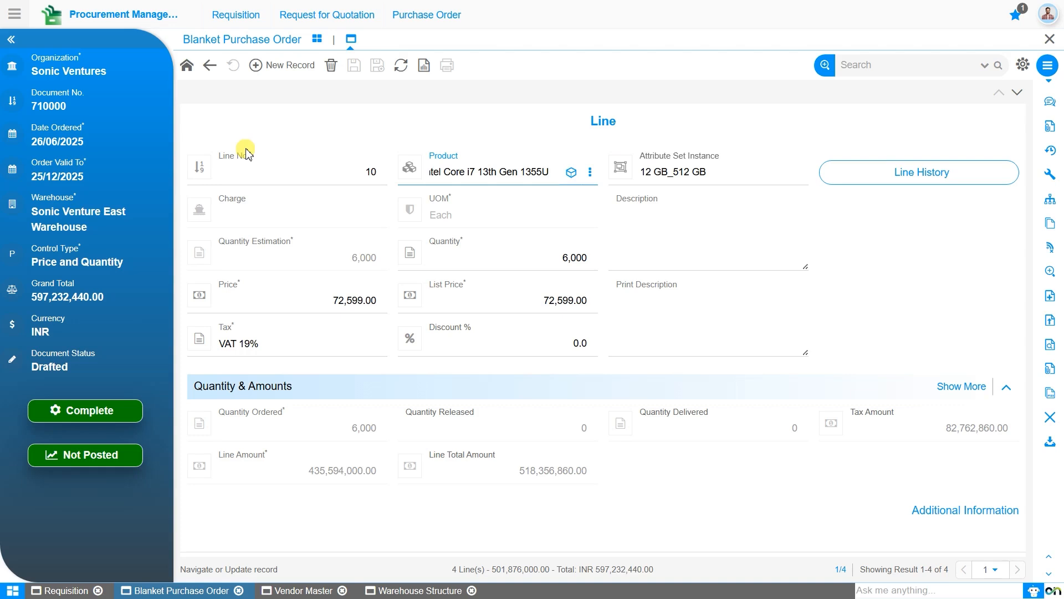
click(313, 296)
click(189, 68)
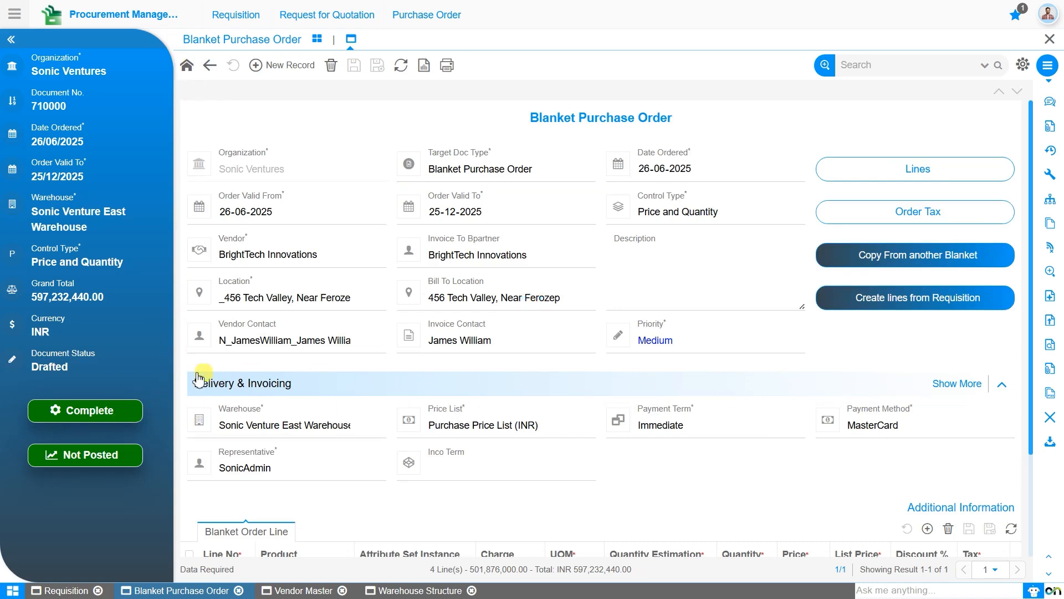
Complete the blanket purchase order and check its order tax details
click(107, 420)
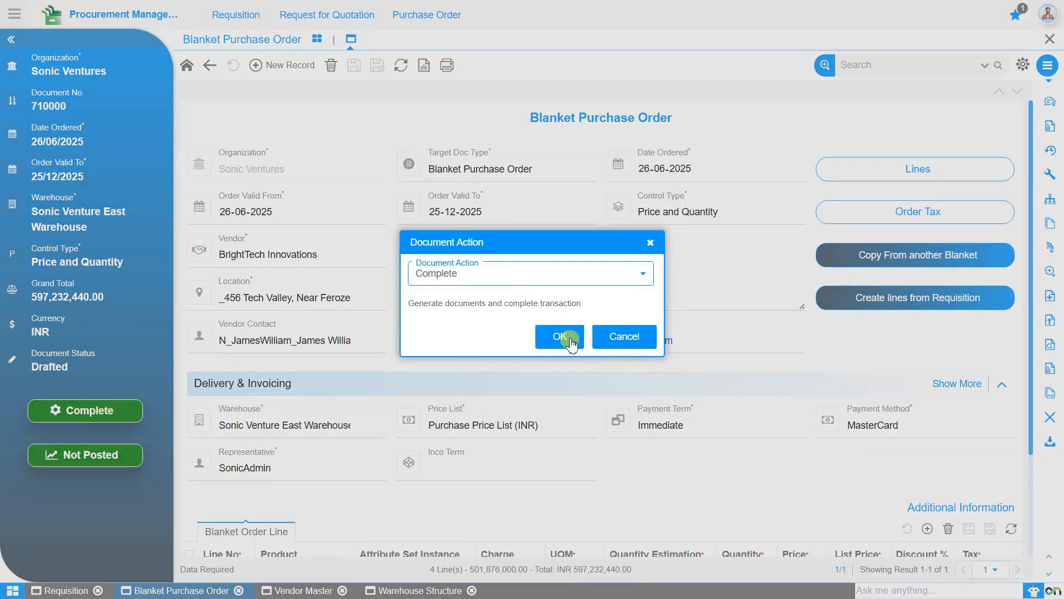
click(562, 336)
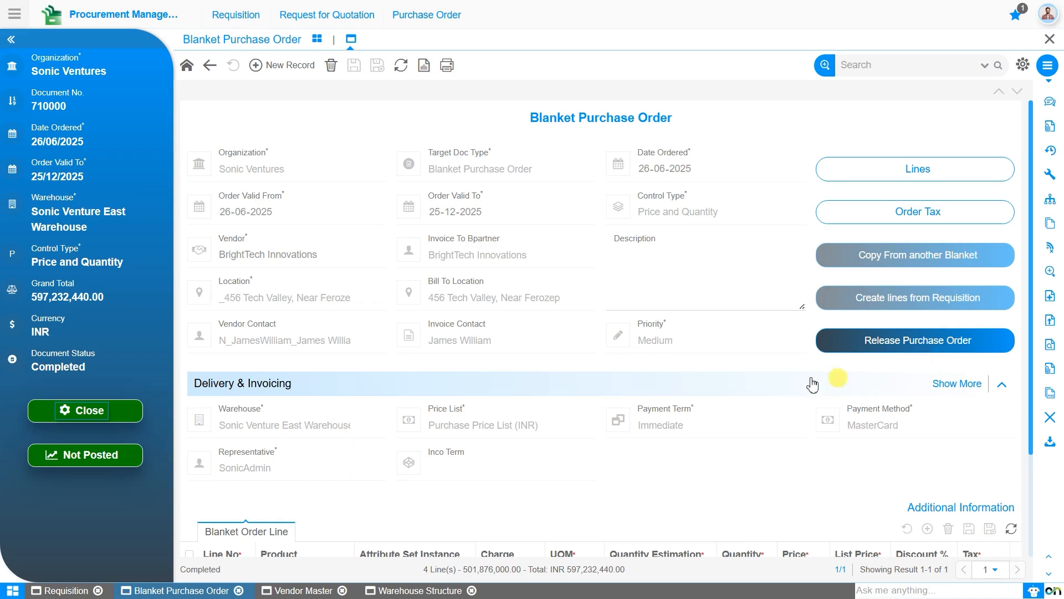
click(922, 218)
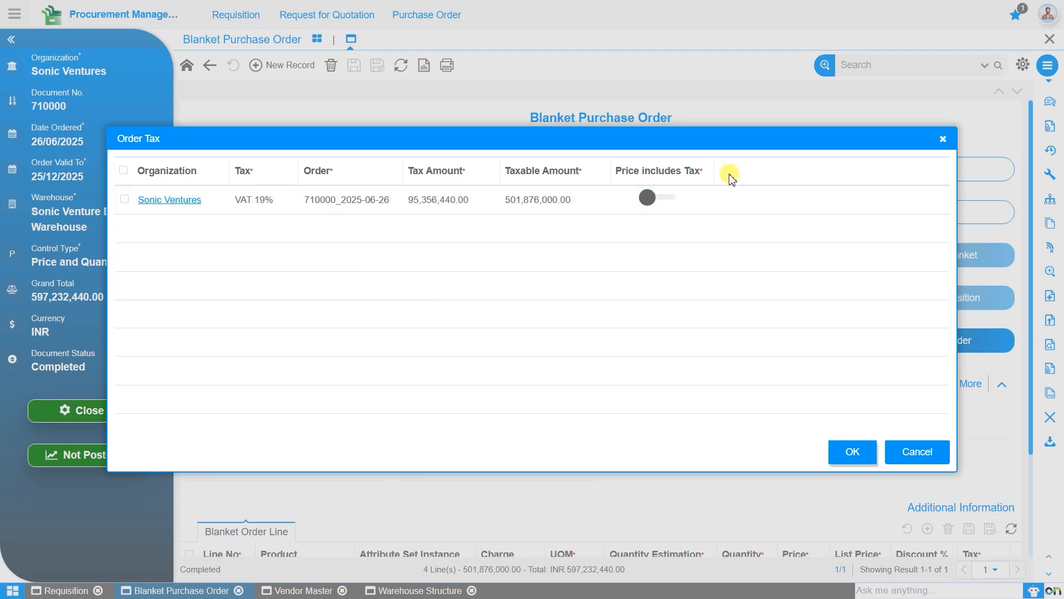
click(944, 139)
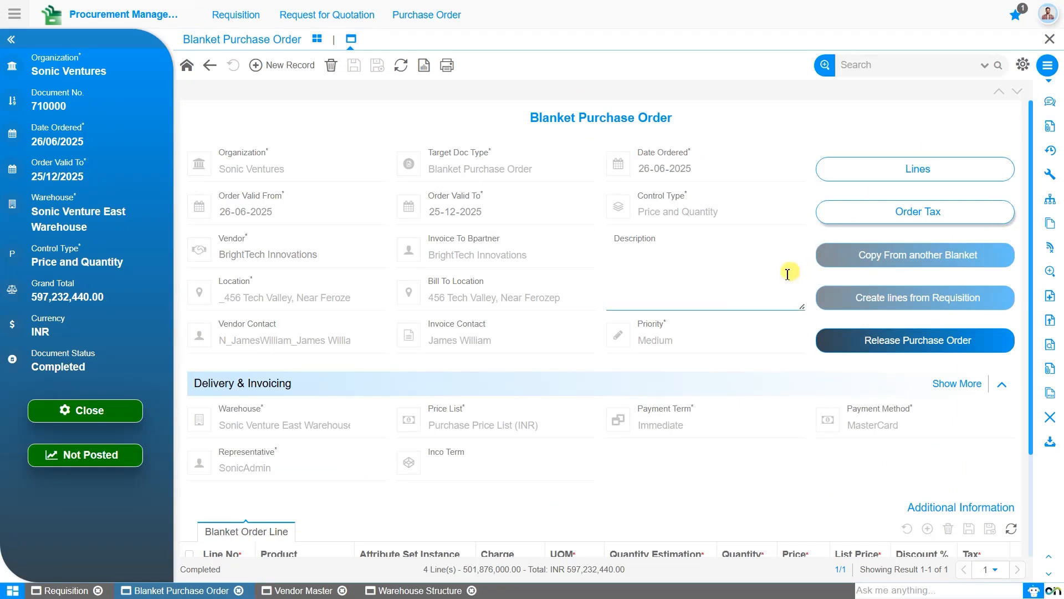
scroll(711, 310, down, 3)
scroll(711, 311, up, 3)
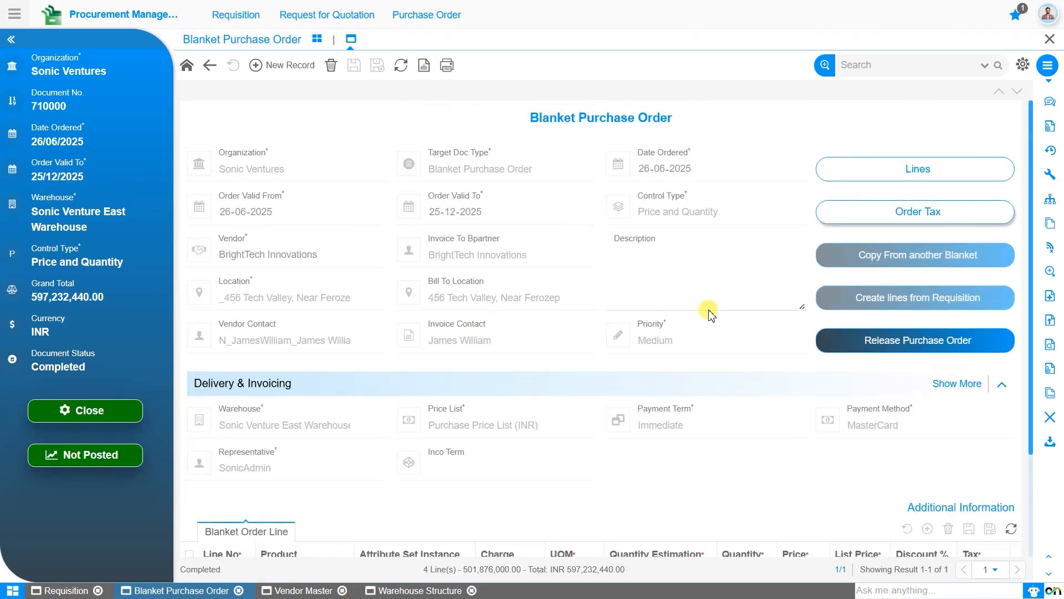
Release a purchase order from the completed blanket purchase order
click(929, 340)
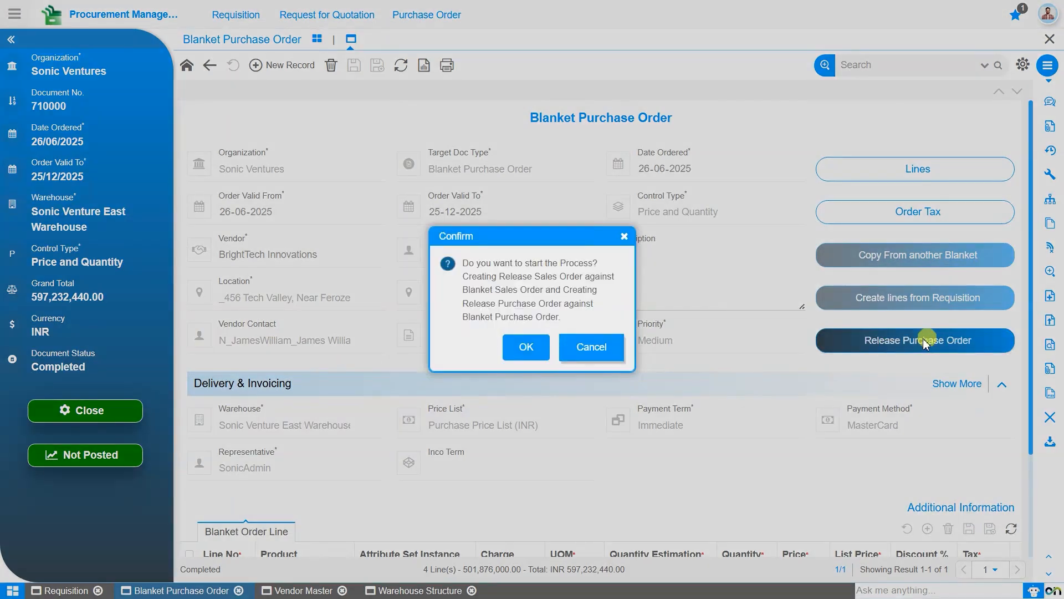
click(526, 348)
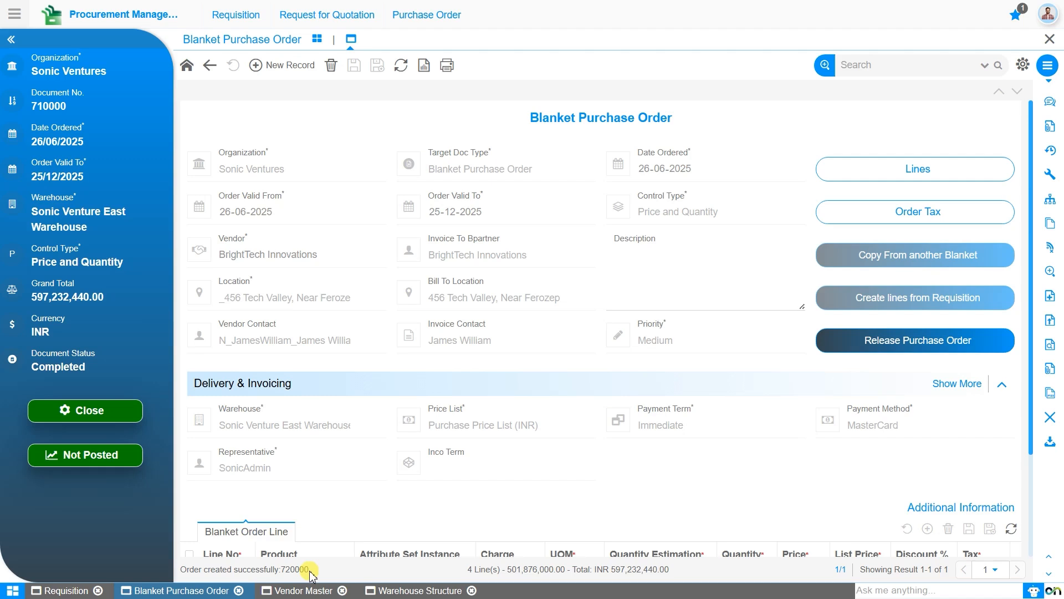
mouse_move(319, 572)
mouse_down()
mouse_move(231, 571)
mouse_move(320, 573)
mouse_up()
Open the Purchase Order window and display its list of existing records
click(427, 19)
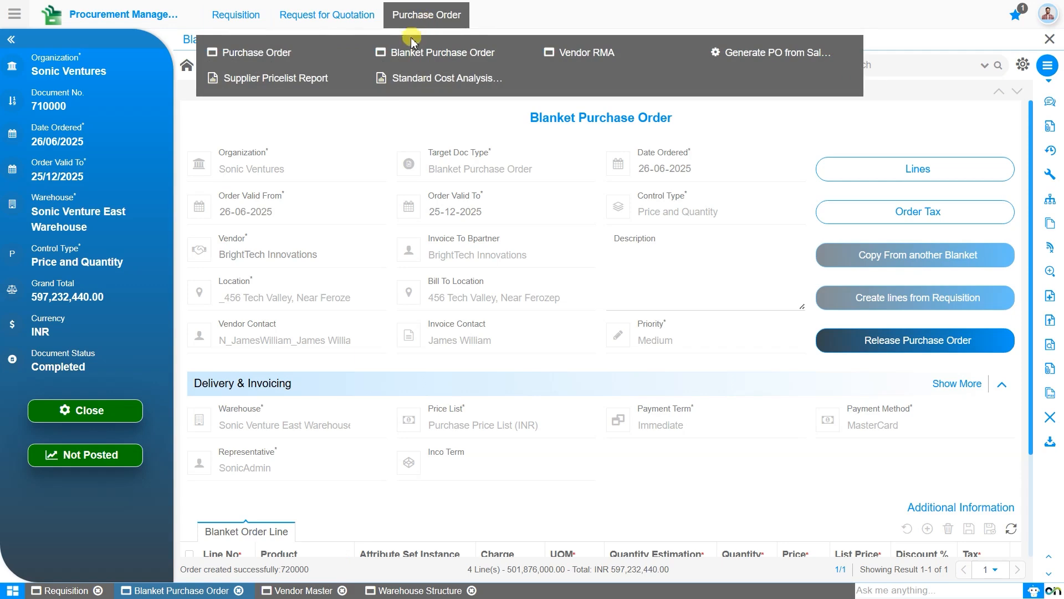
click(255, 55)
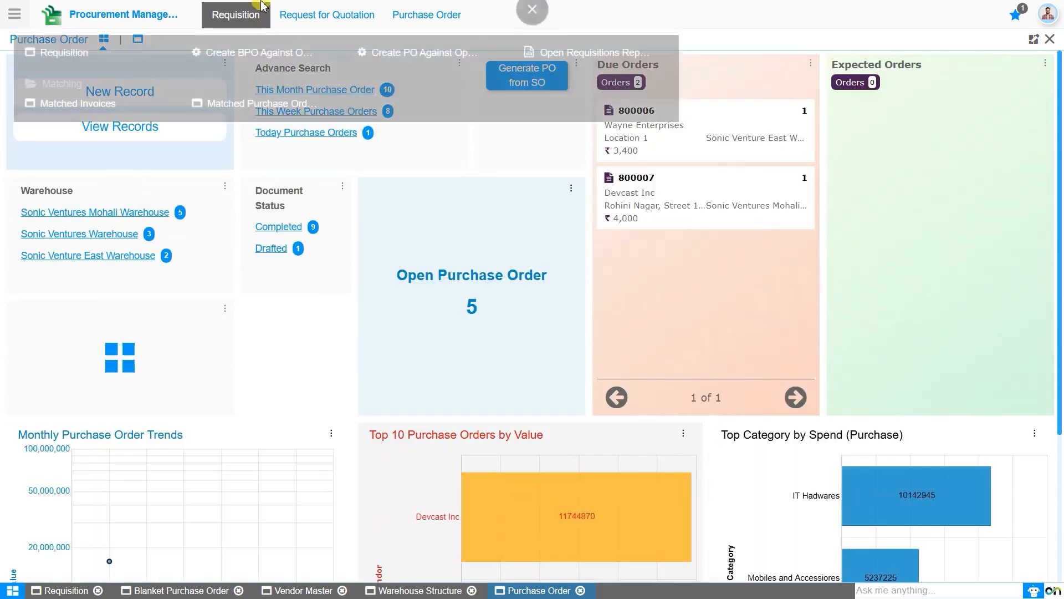
mouse_move(327, 14)
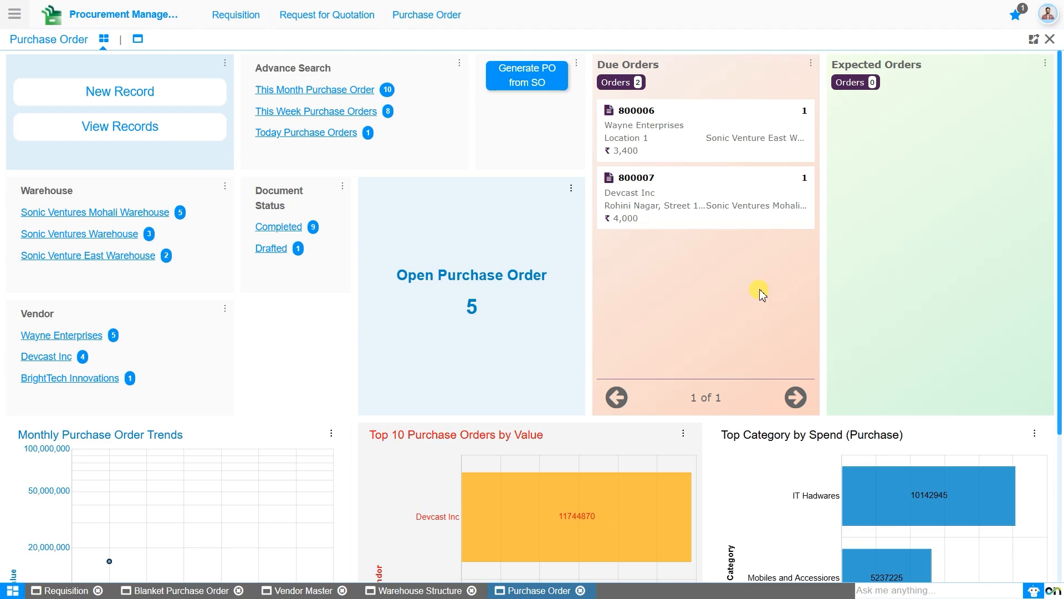
click(167, 133)
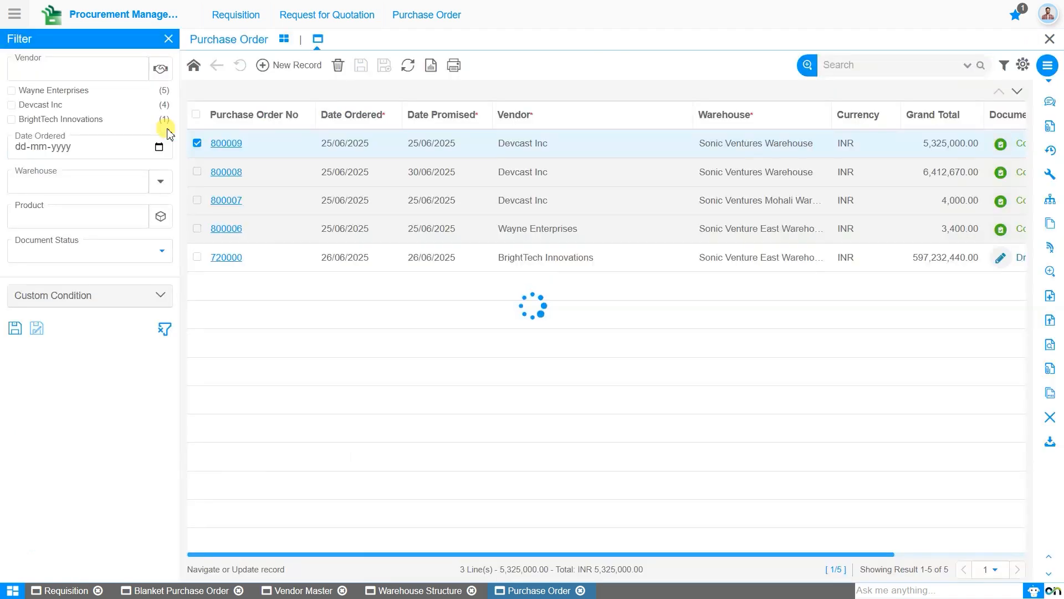
Find the purchase order released to BrightTech Innovations by its order number and review its header and delivery details
click(228, 144)
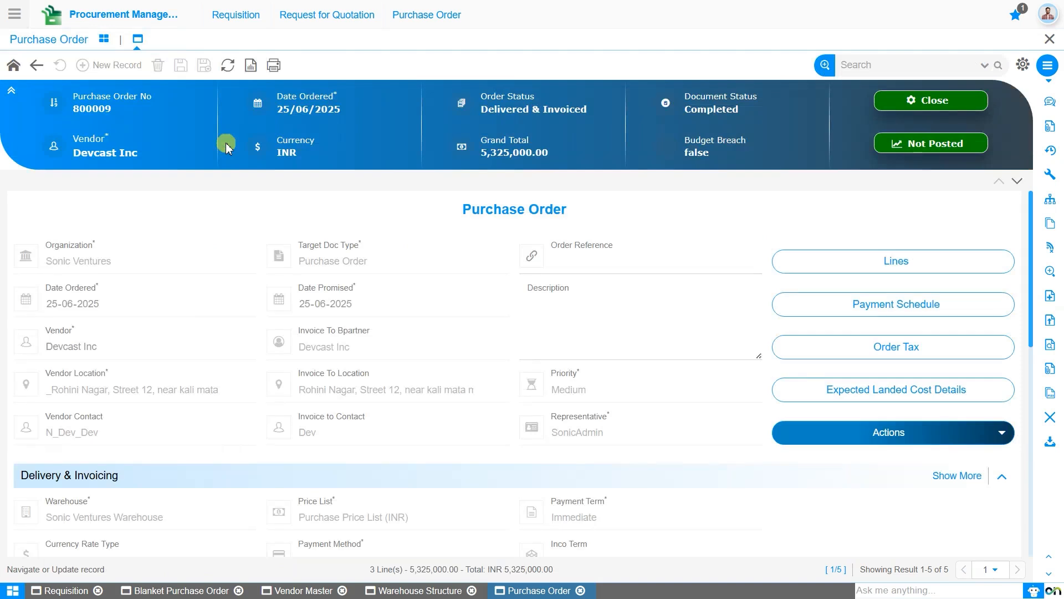
click(929, 74)
text(72)
text(000)
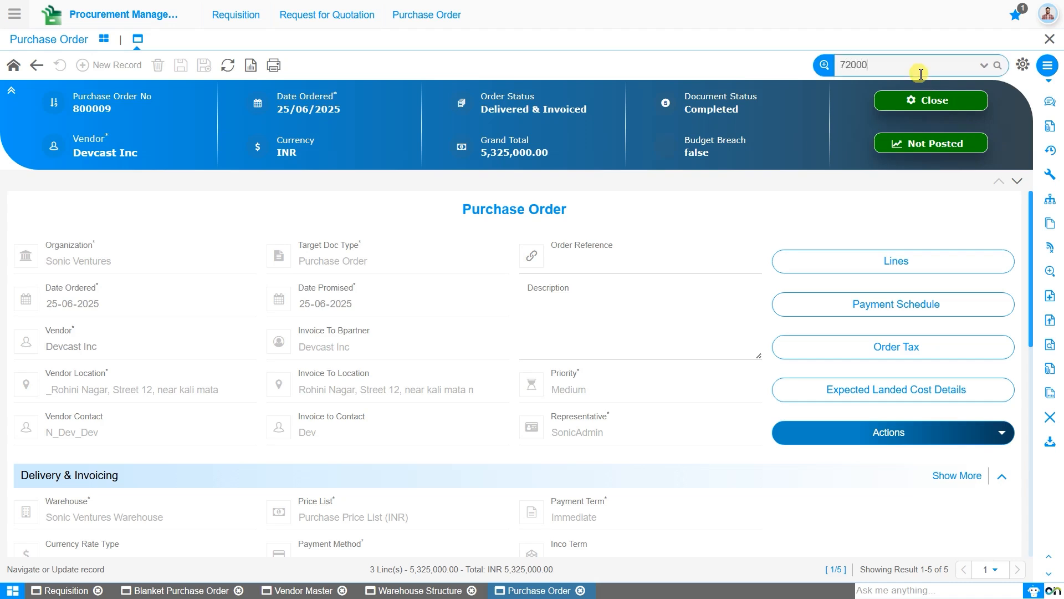
text(0)
key(Return)
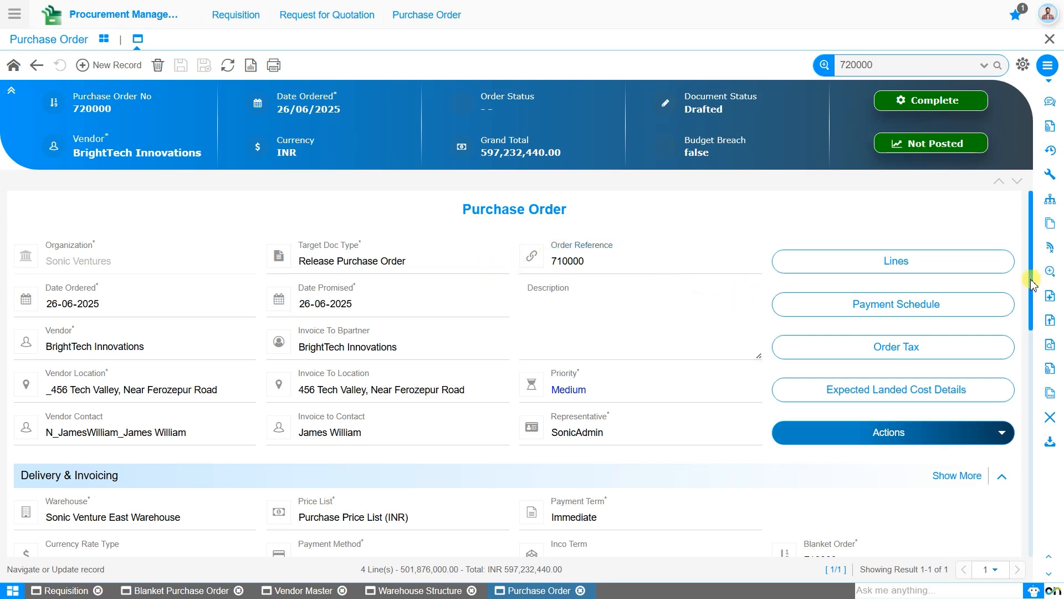
drag(1032, 284, 1032, 311)
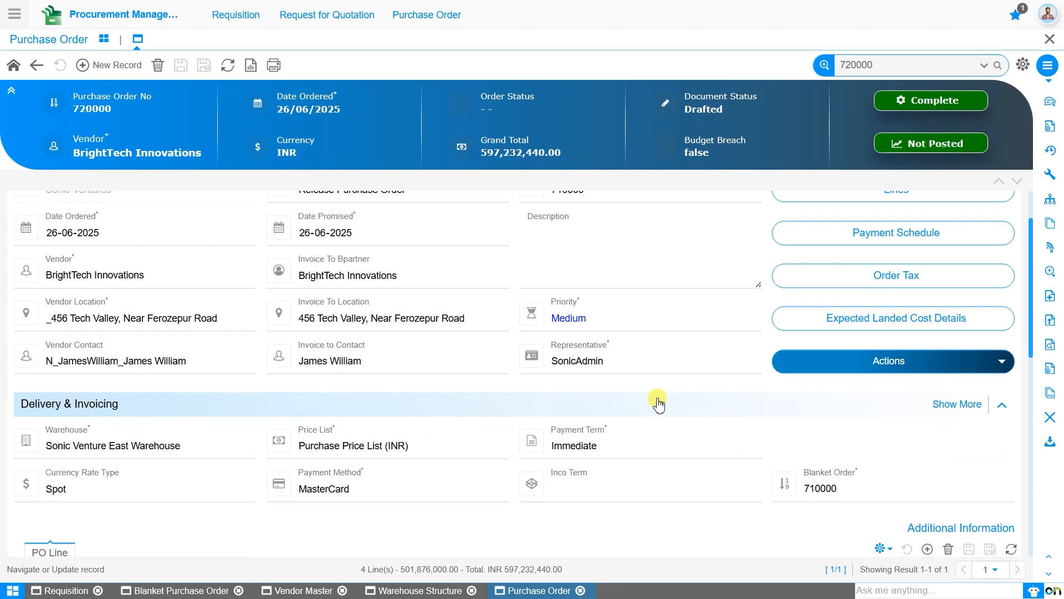
scroll(658, 404, up, 2)
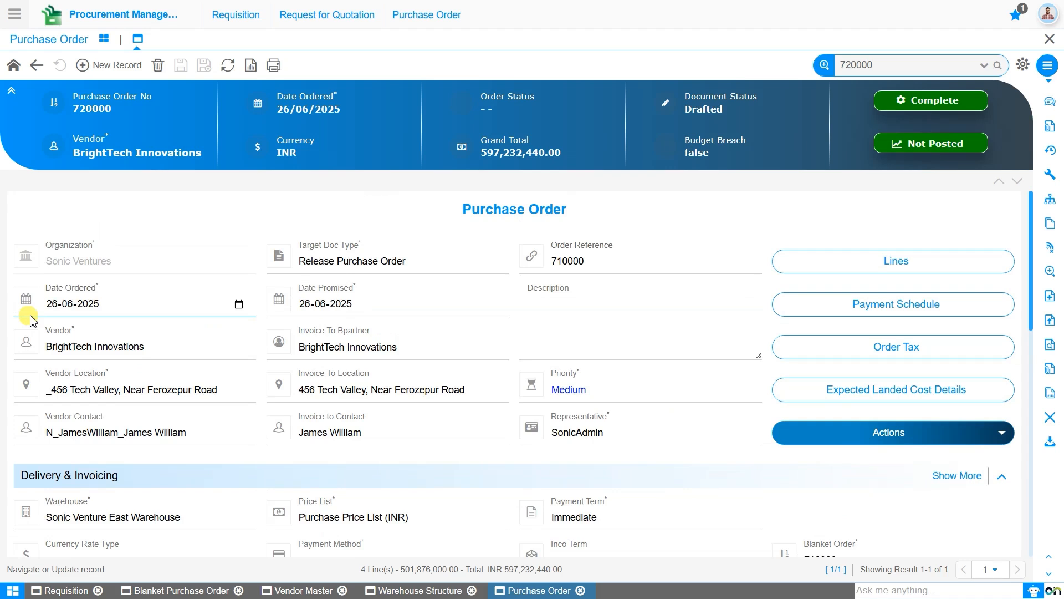
Set the Date Promised of the released purchase order to 30-06-2025
click(307, 309)
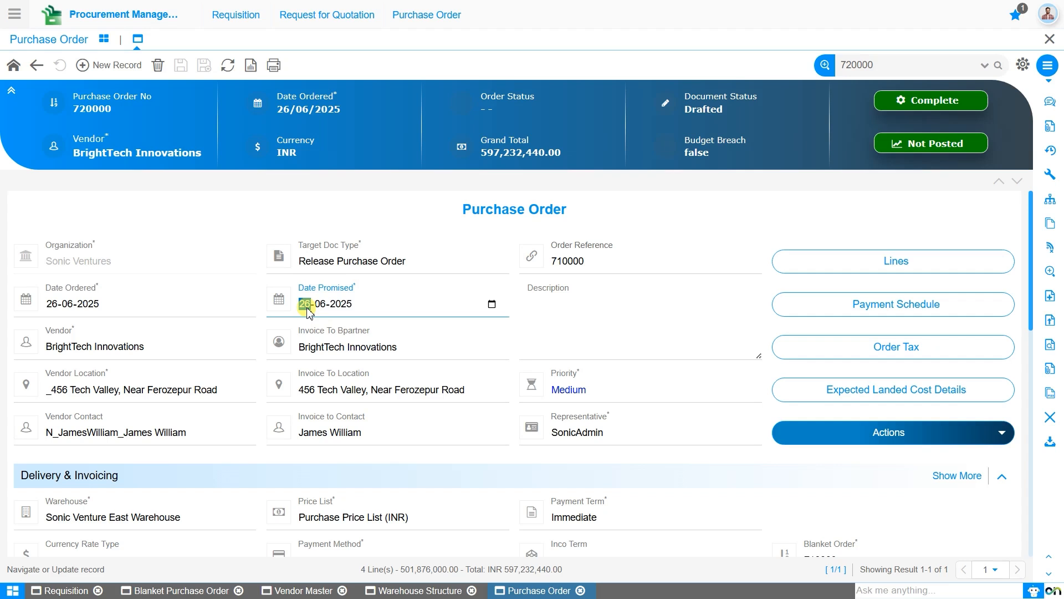
text(30)
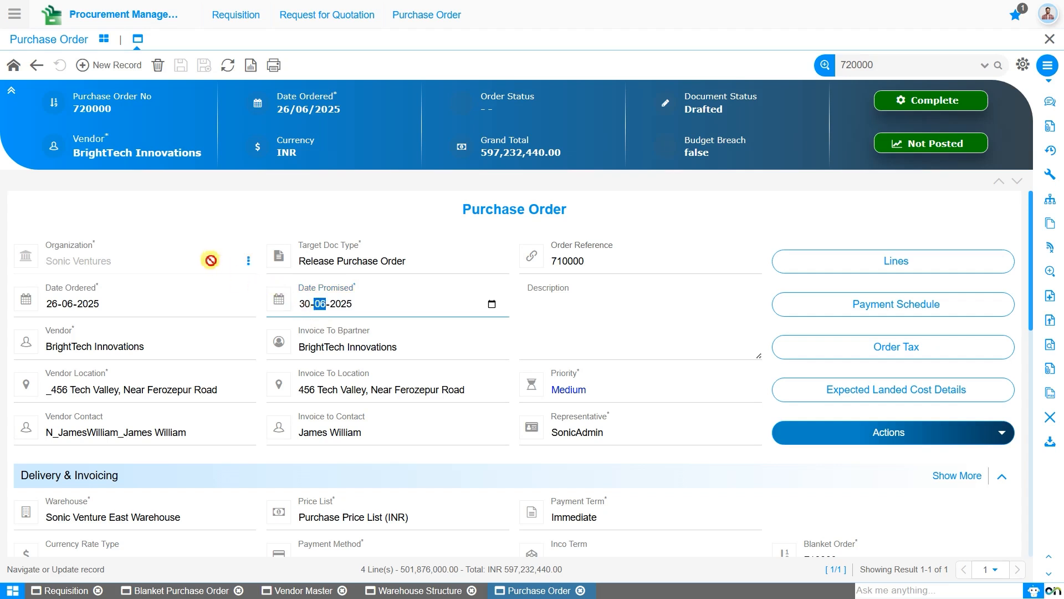
click(535, 341)
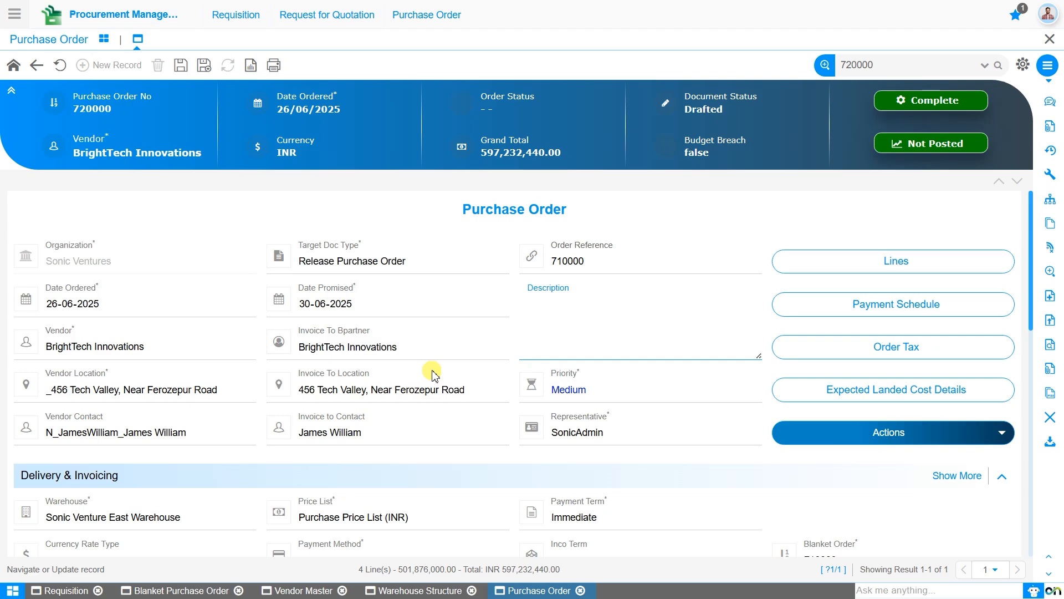
Set the quantity of the Logitech Keyboard and LG Monitor order lines to 1,000 each and save both lines
scroll(433, 374, down, 5)
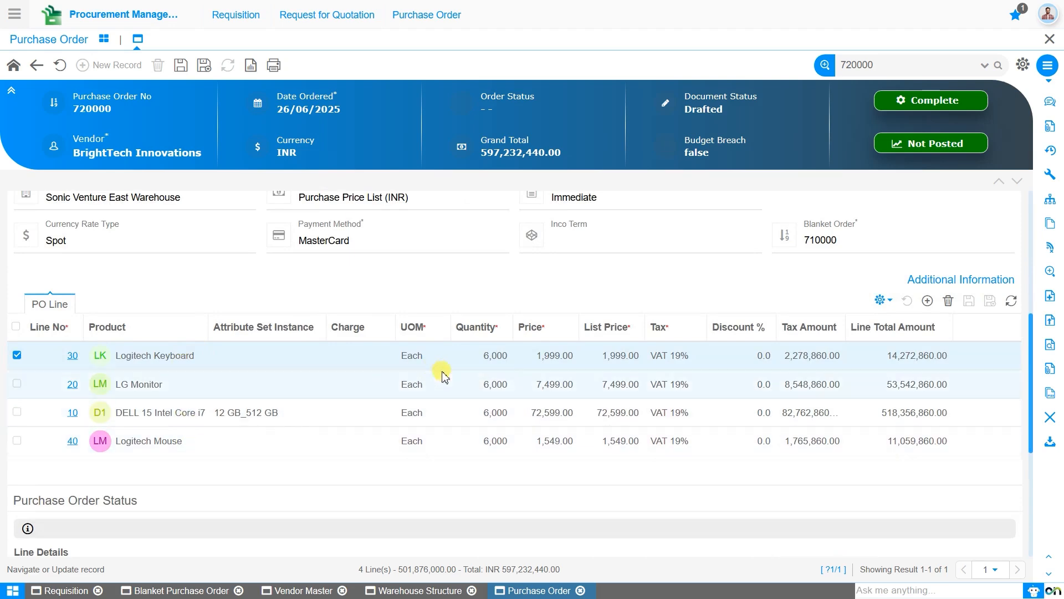
click(486, 363)
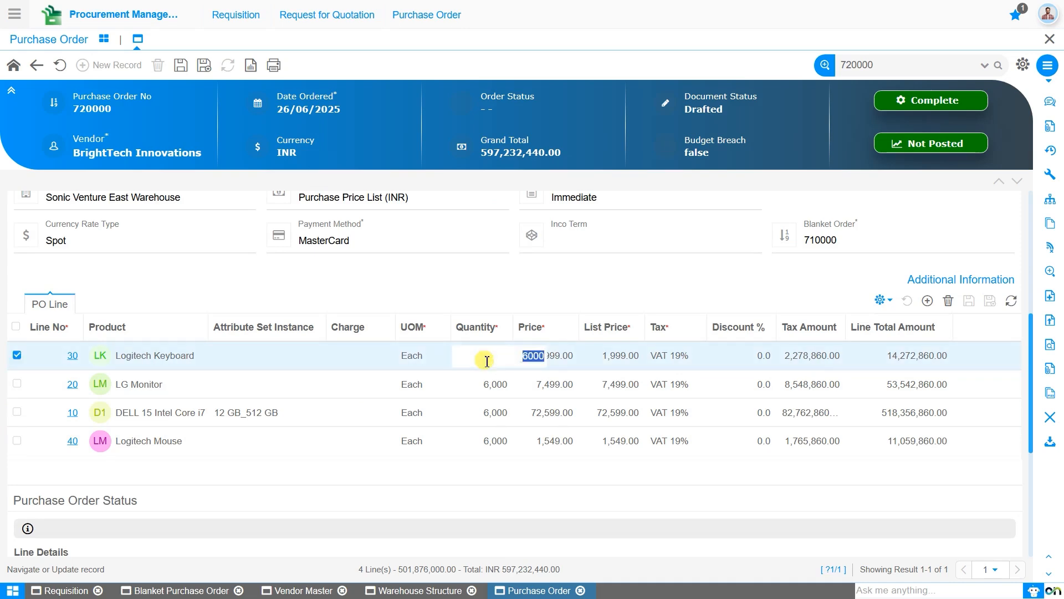
text(1000)
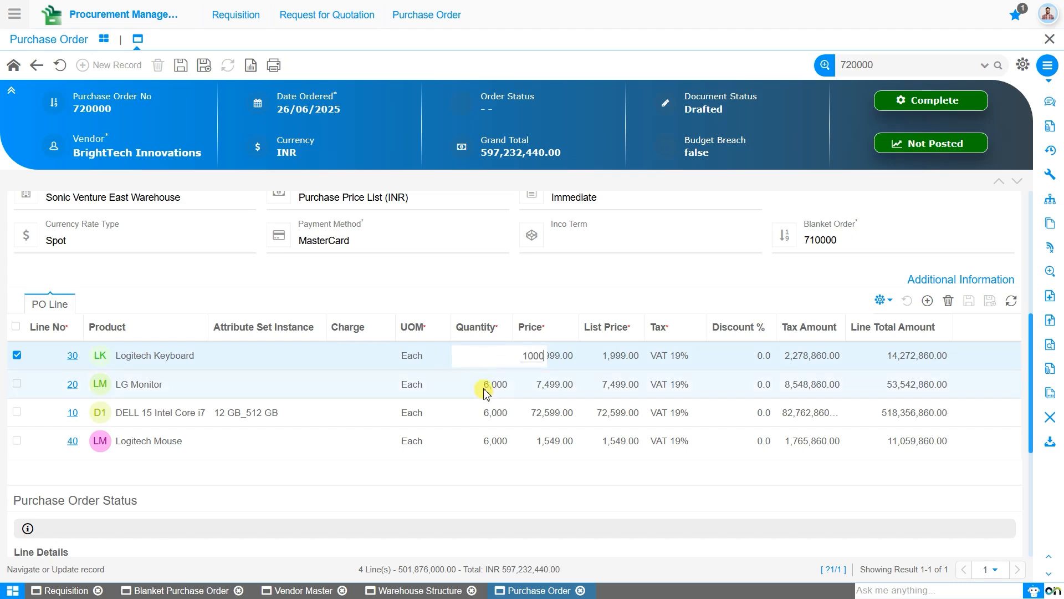
click(976, 308)
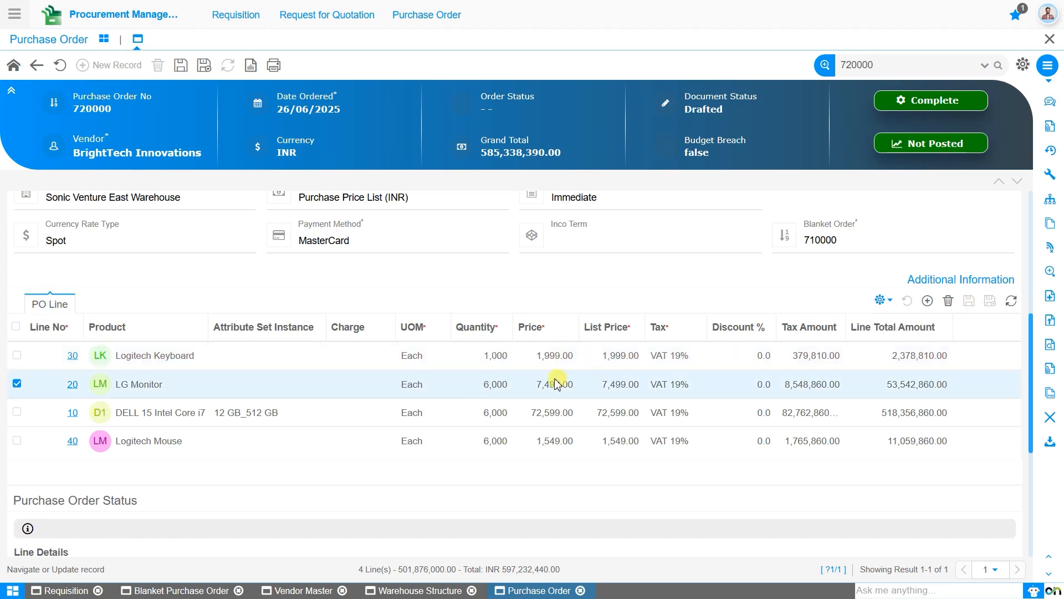
click(499, 385)
text(1000)
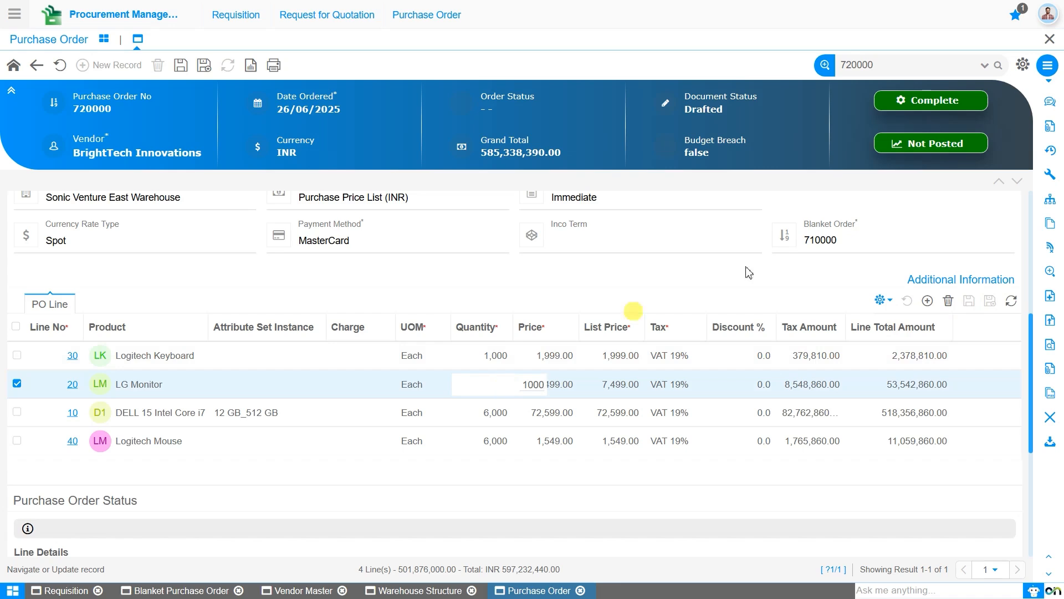
click(969, 300)
Set the quantity of the DELL 15 Intel Core i7 and Logitech Mouse order lines to 1,000 each and save them
click(503, 415)
text(1000)
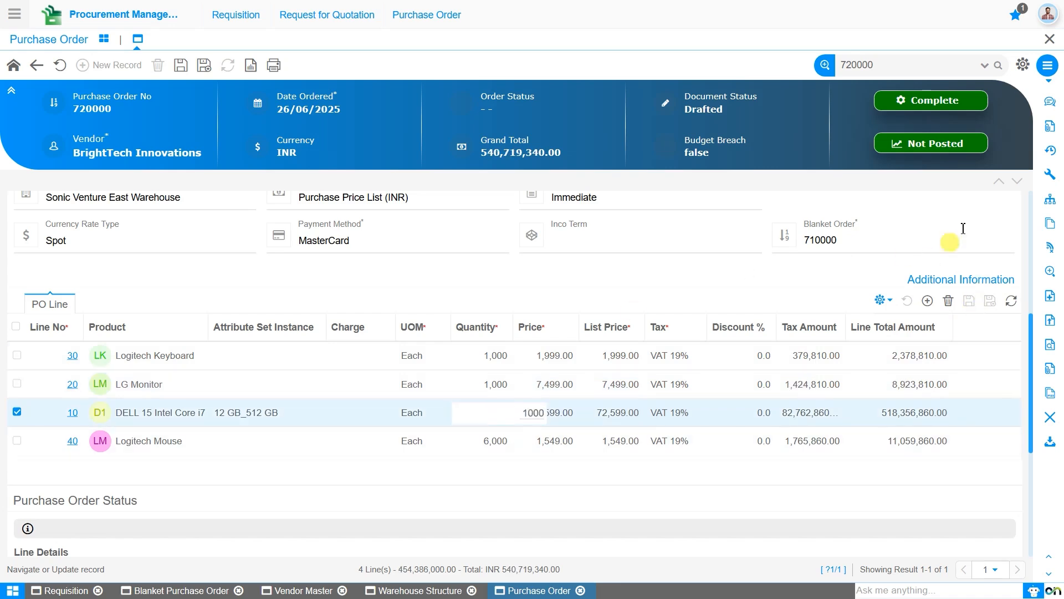
click(969, 299)
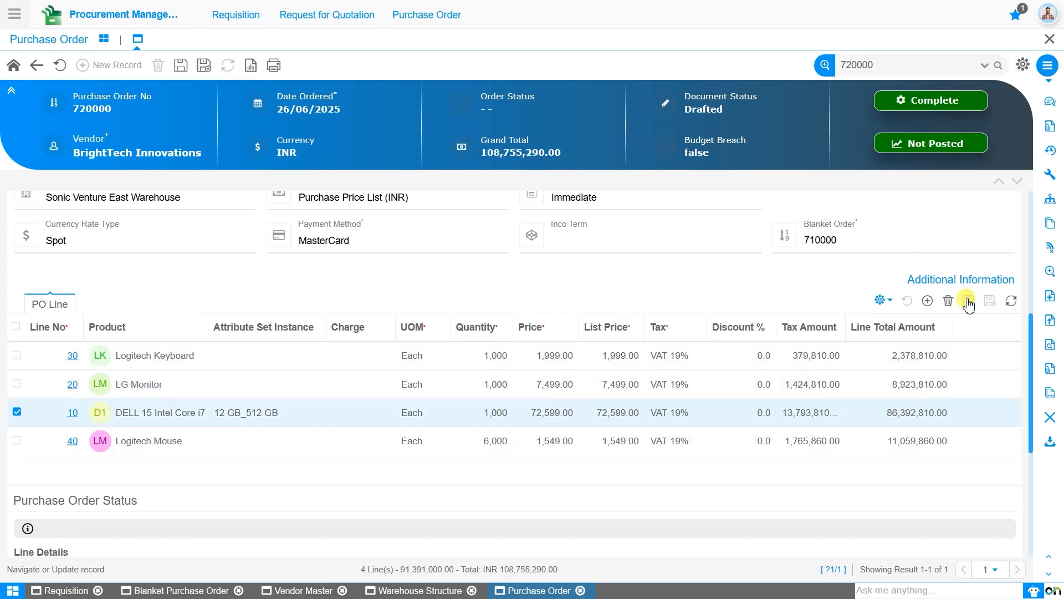
click(495, 442)
text(1000)
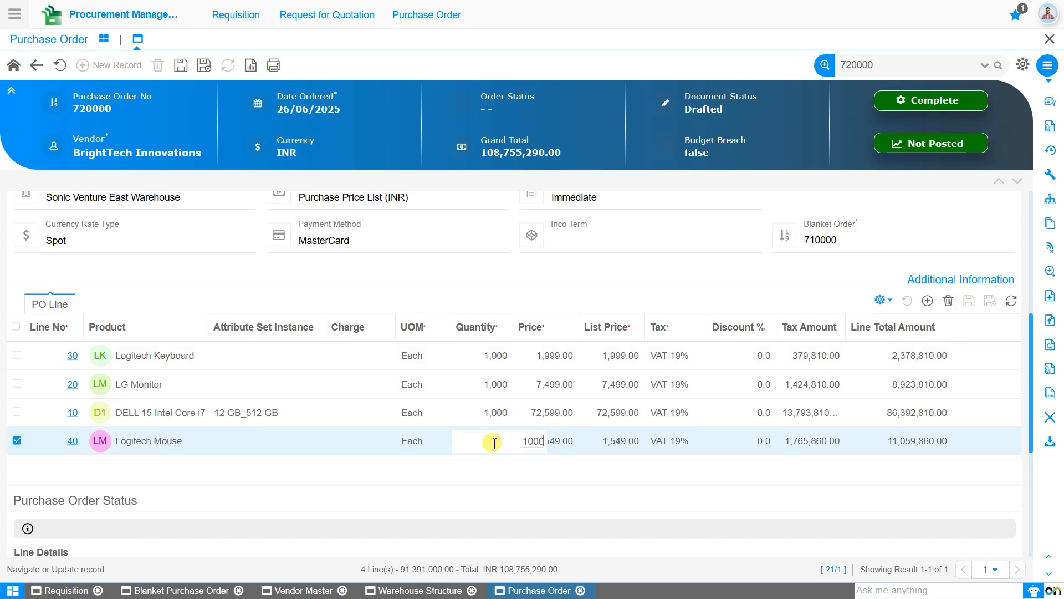
click(969, 300)
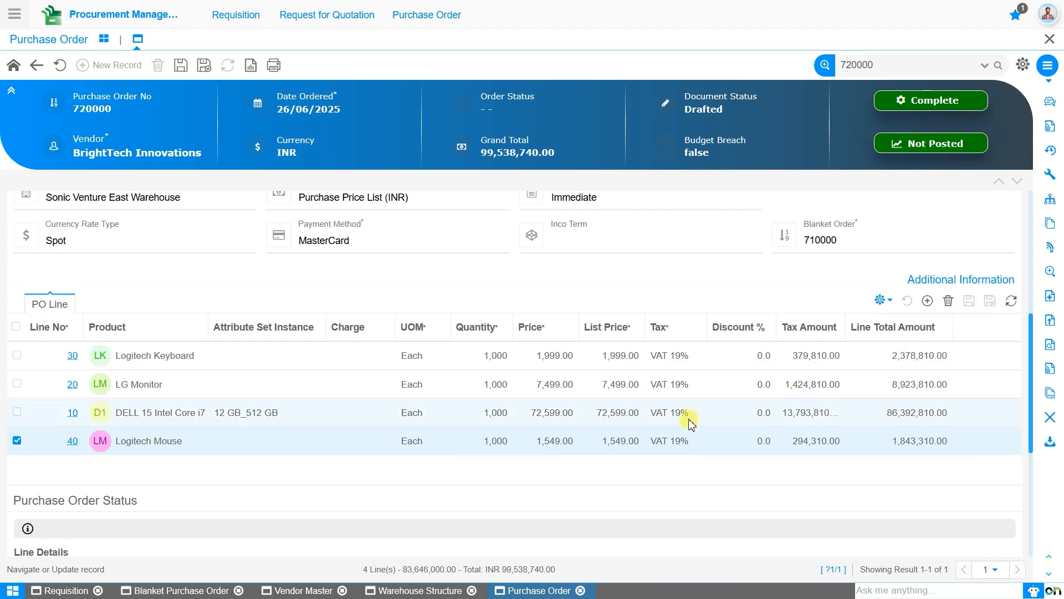
Save the purchase order by moving to its lines and display the details of the DELL 15 Intel Core i7 line
scroll(697, 413, up, 5)
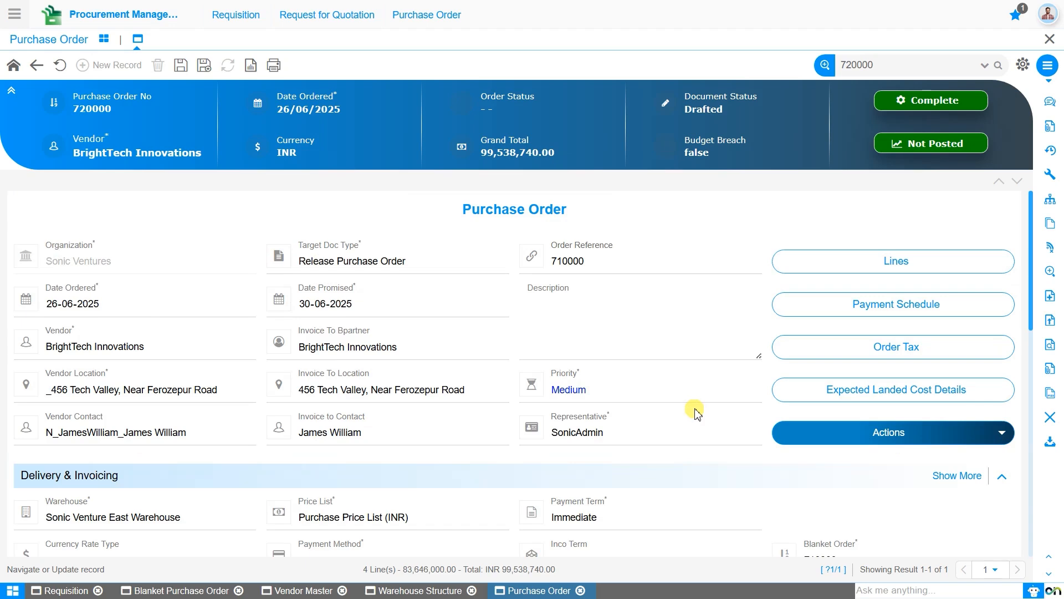
scroll(697, 413, down, 5)
scroll(697, 413, up, 5)
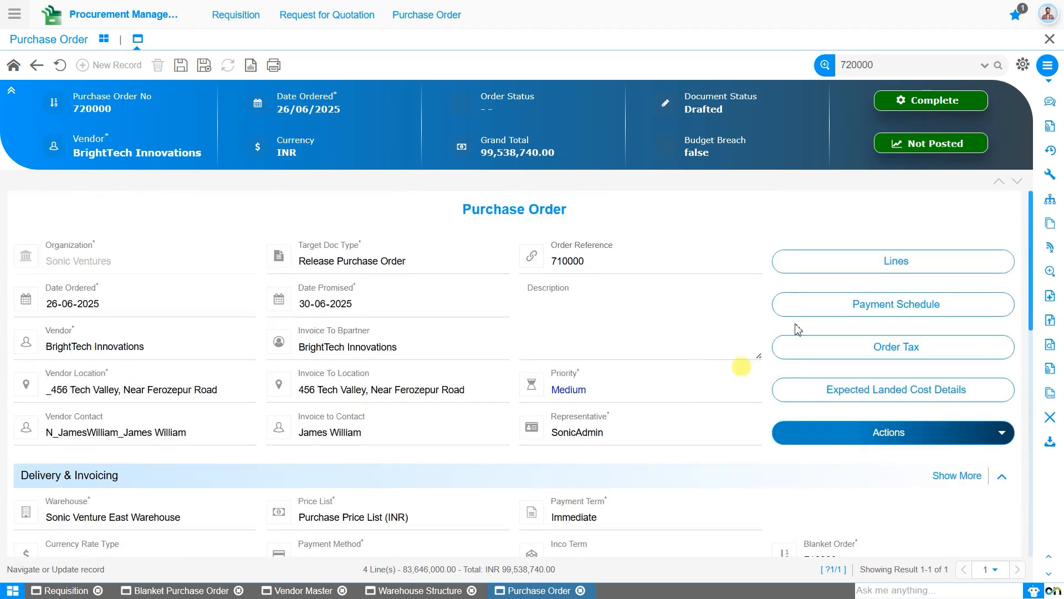
click(911, 263)
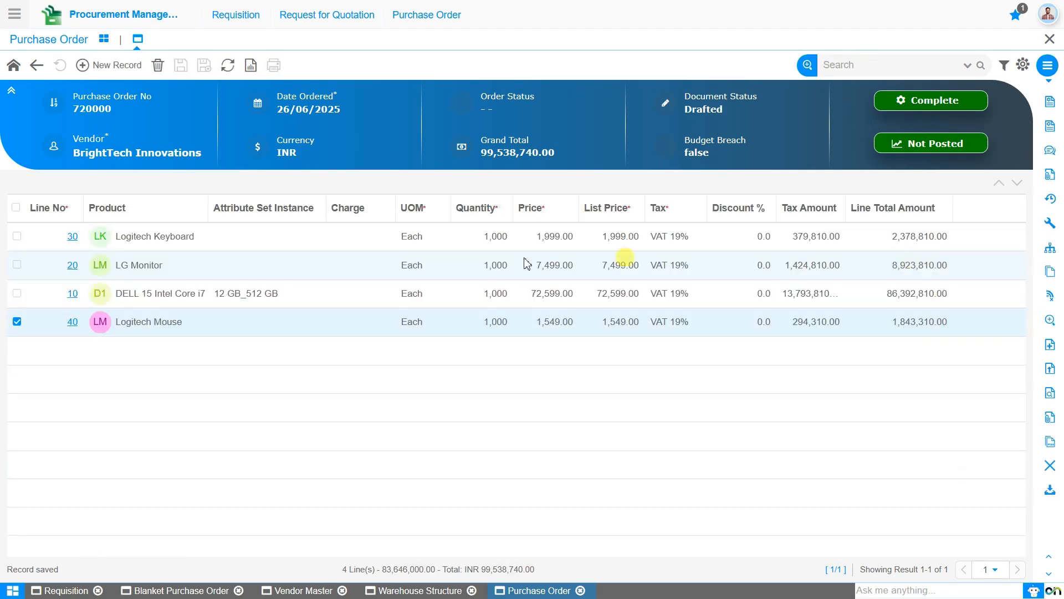
click(75, 295)
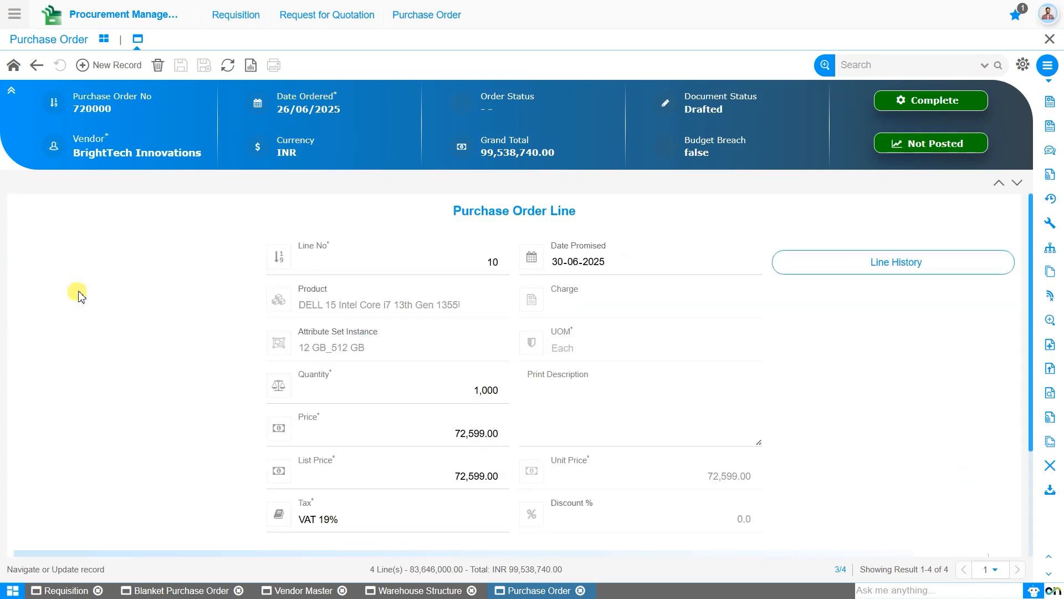
Try to save a price of 70,599.00 on the DELL laptop line and discard the change
click(466, 434)
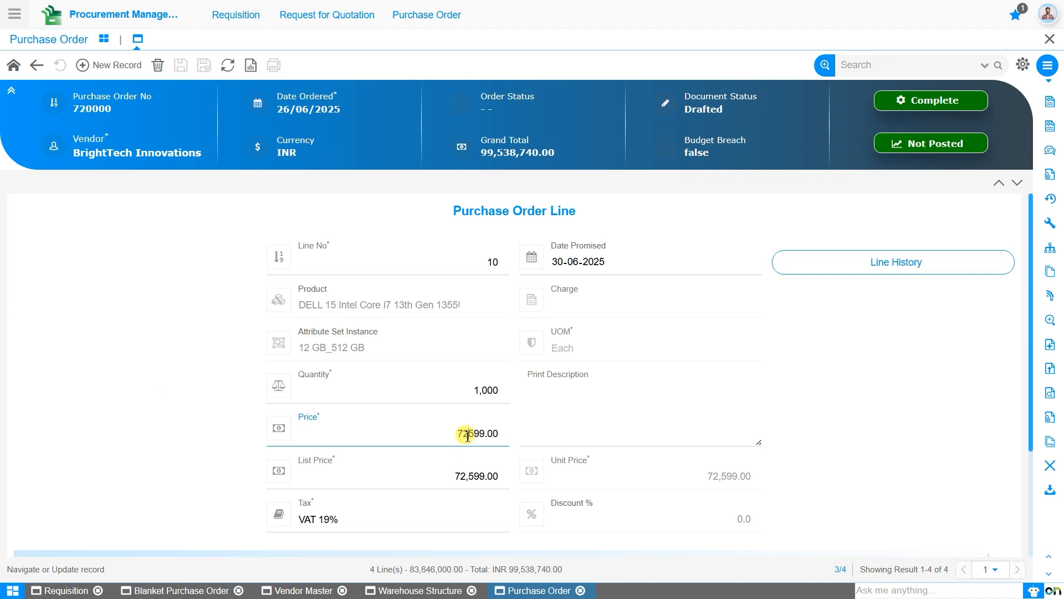
key(BackSpace)
text(0)
click(182, 68)
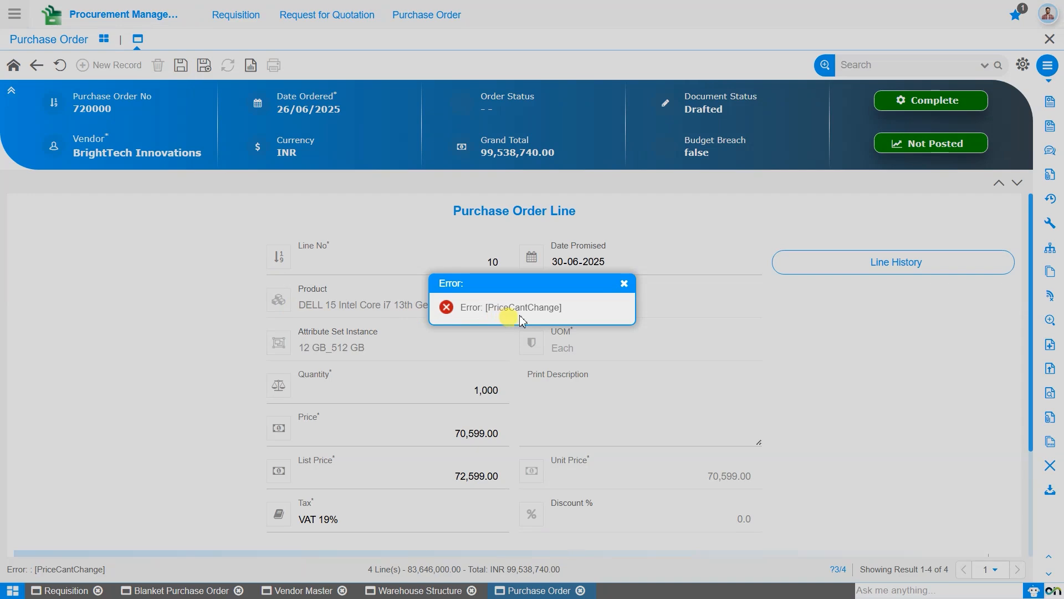
click(625, 287)
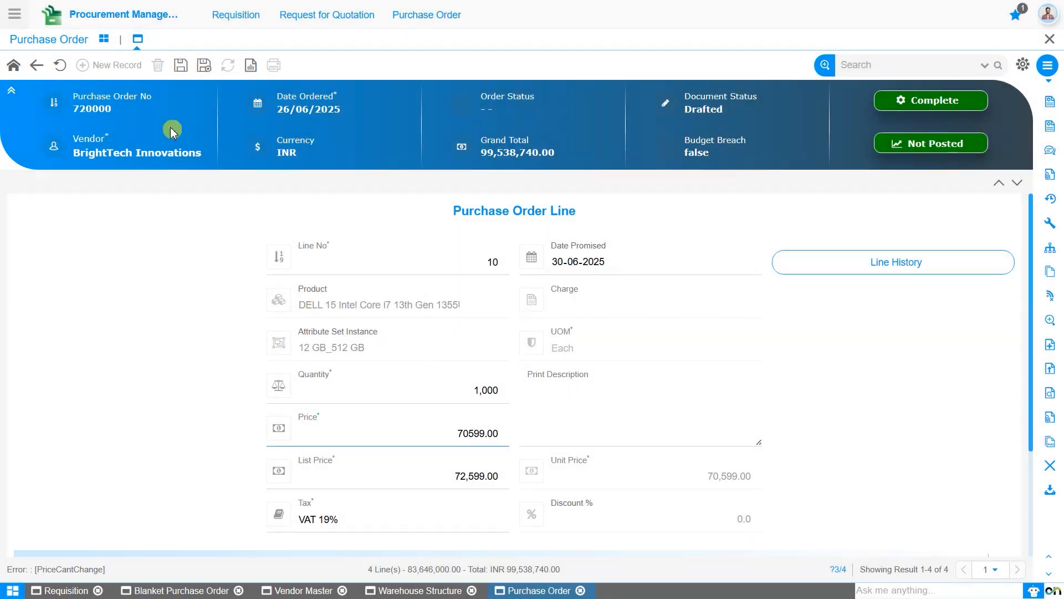
click(62, 67)
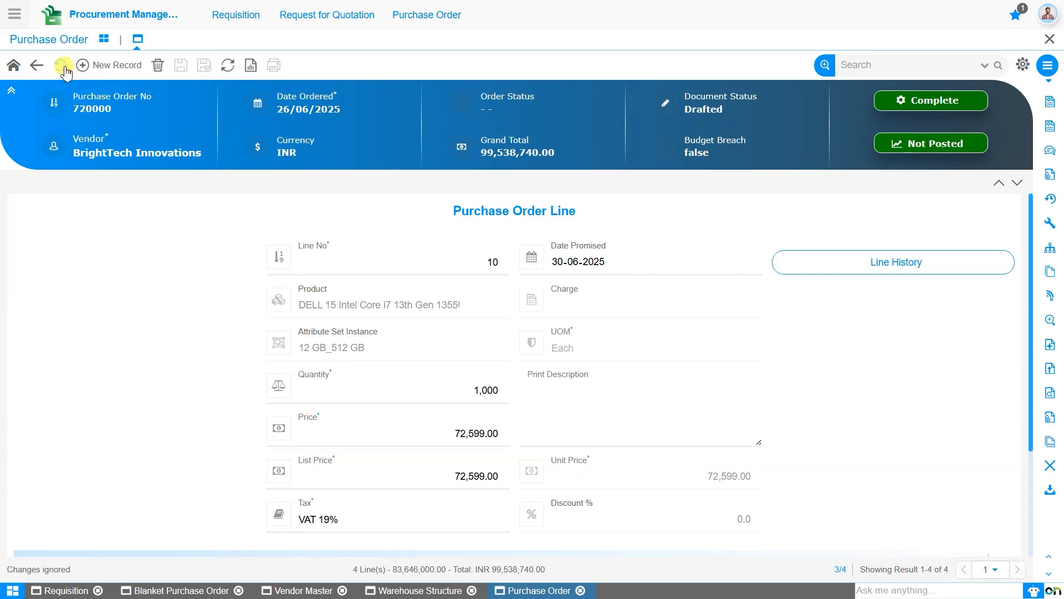
Return to the purchase order header and complete the released purchase order
click(14, 66)
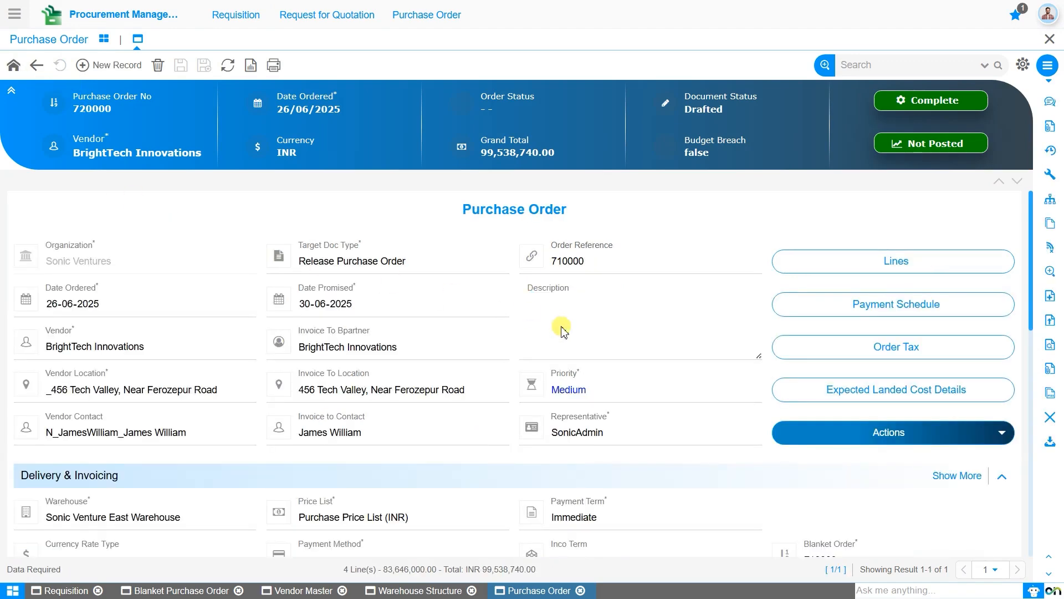
click(945, 110)
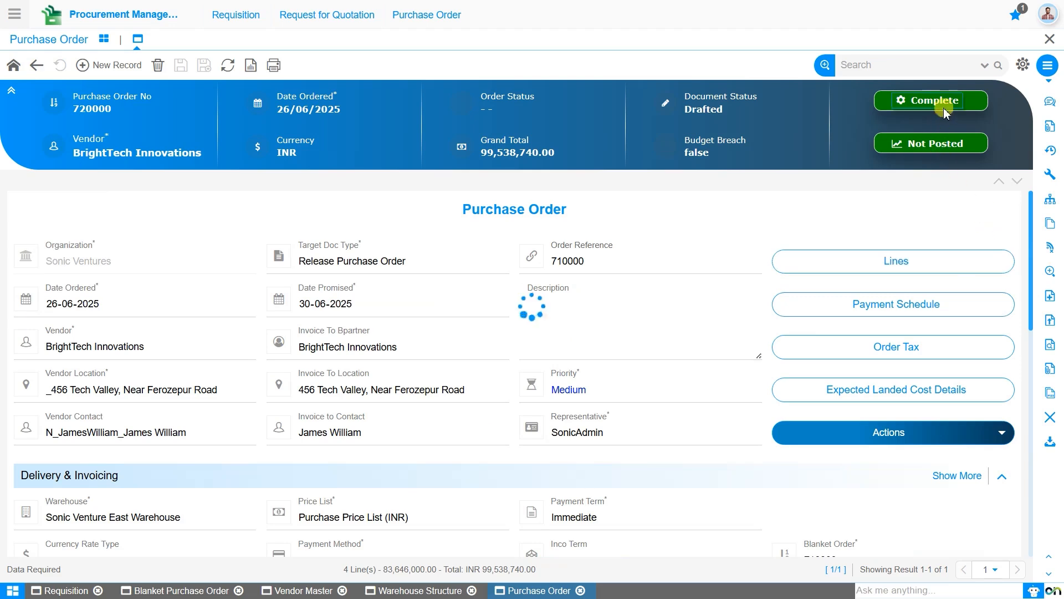
click(561, 336)
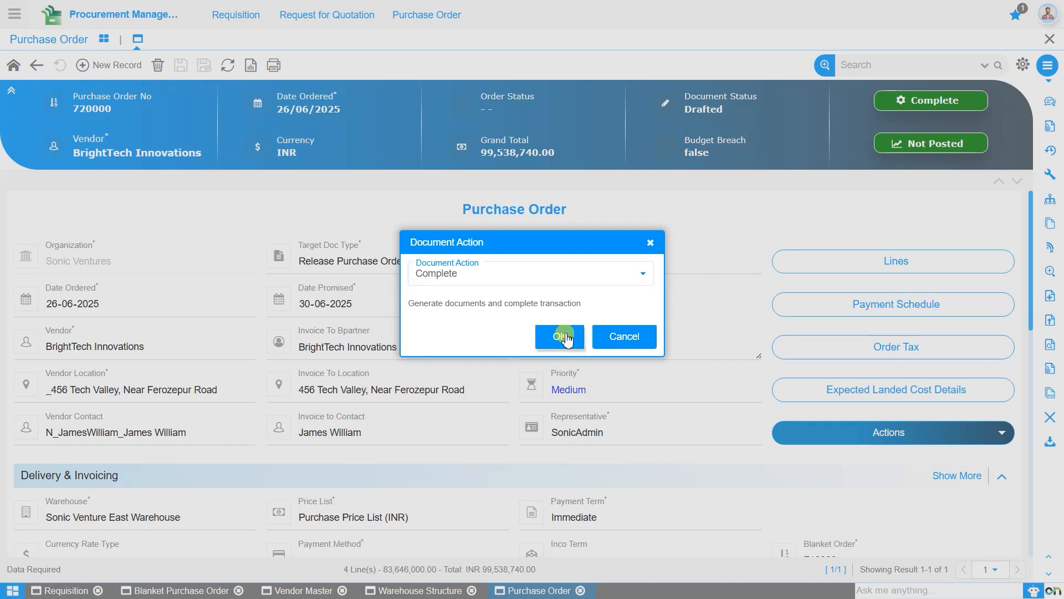
click(565, 337)
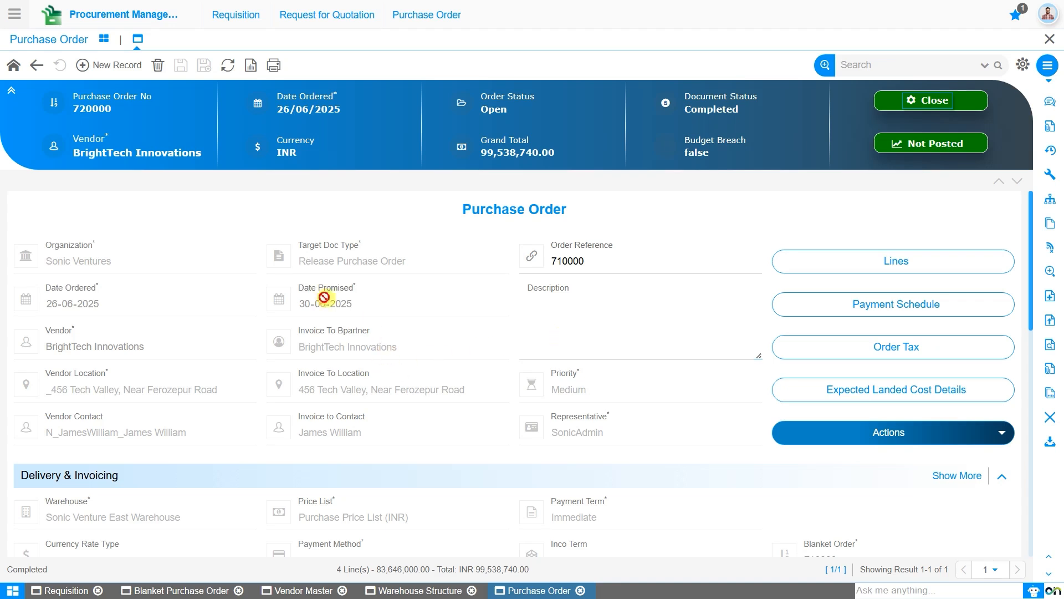
Open the Goods Receipt Note window in Material Management and review its pending and expected receipts and charts
click(17, 23)
text(goos)
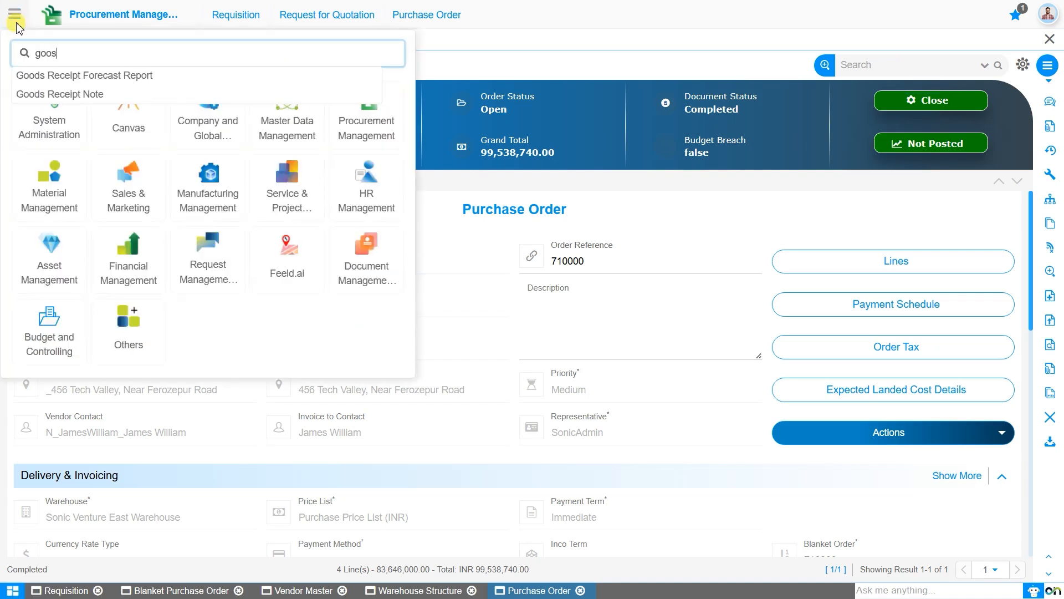
key(BackSpace)
text(ds)
key(BackSpace)
key(BackSpace)
key(BackSpace)
key(BackSpace)
click(60, 189)
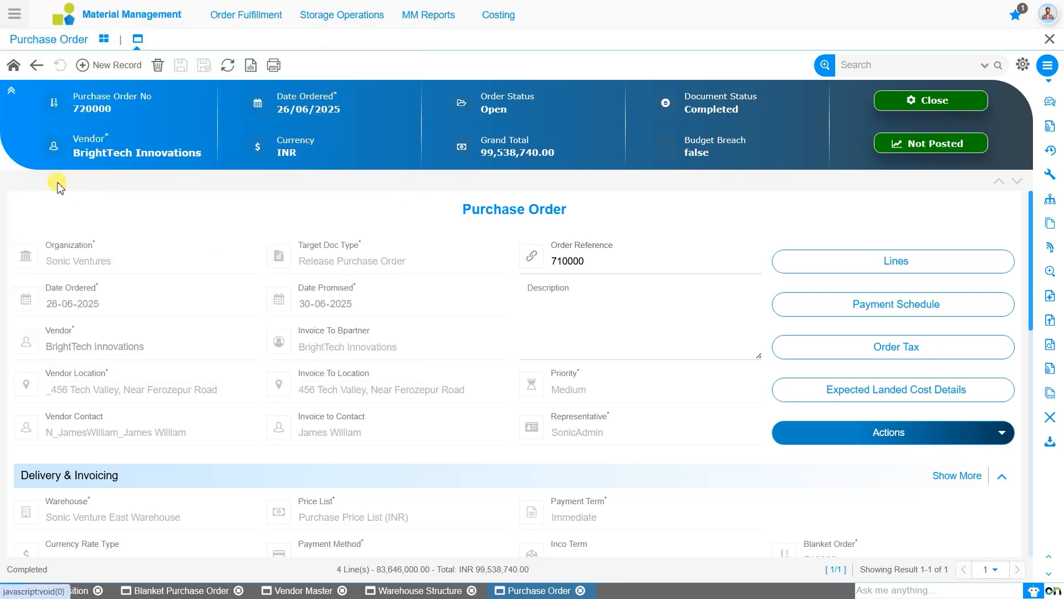
mouse_move(340, 27)
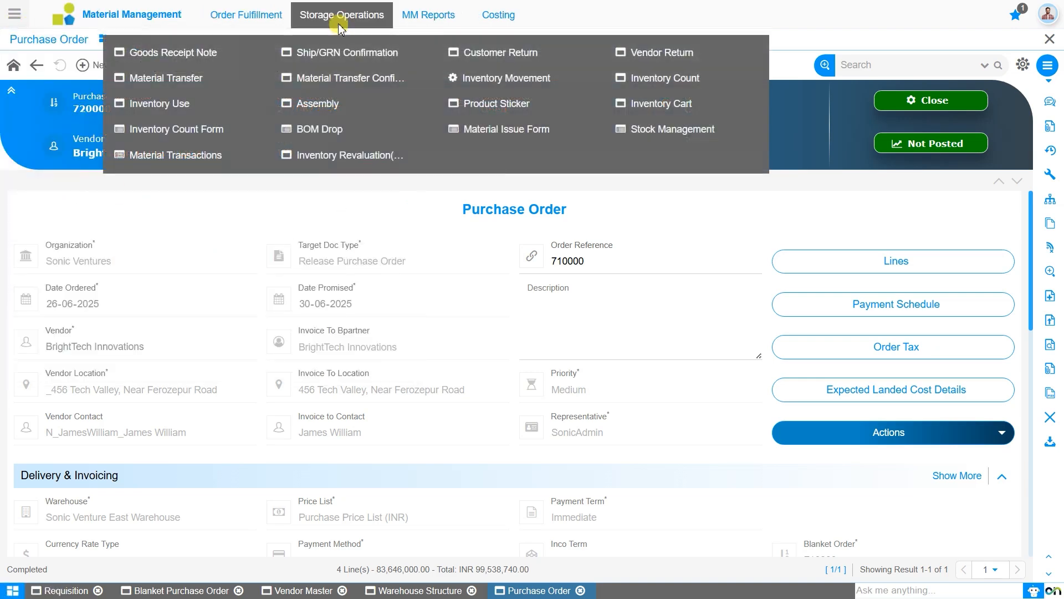
click(173, 53)
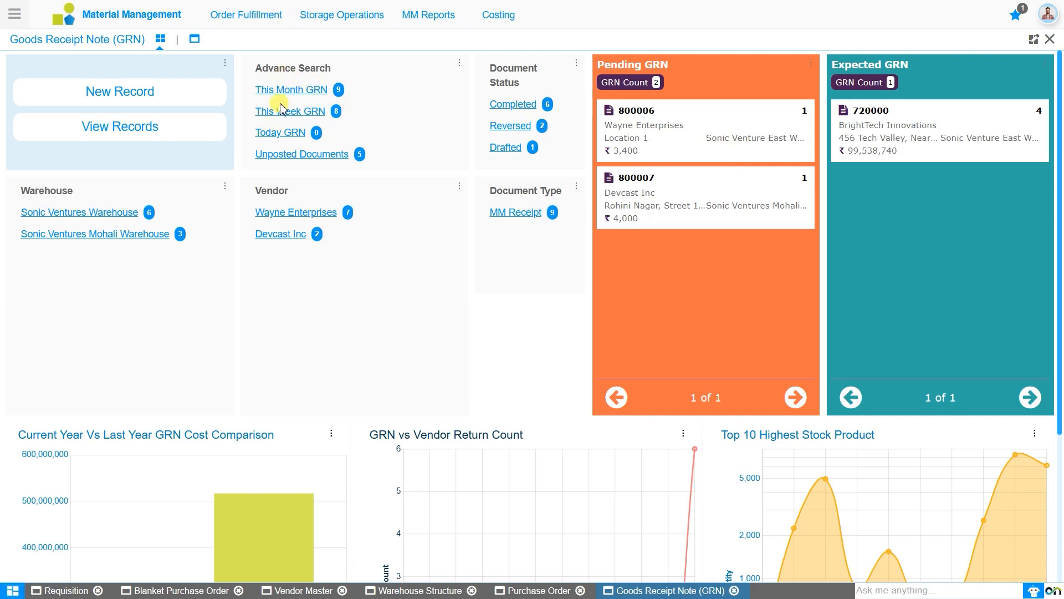
scroll(509, 395, down, 3)
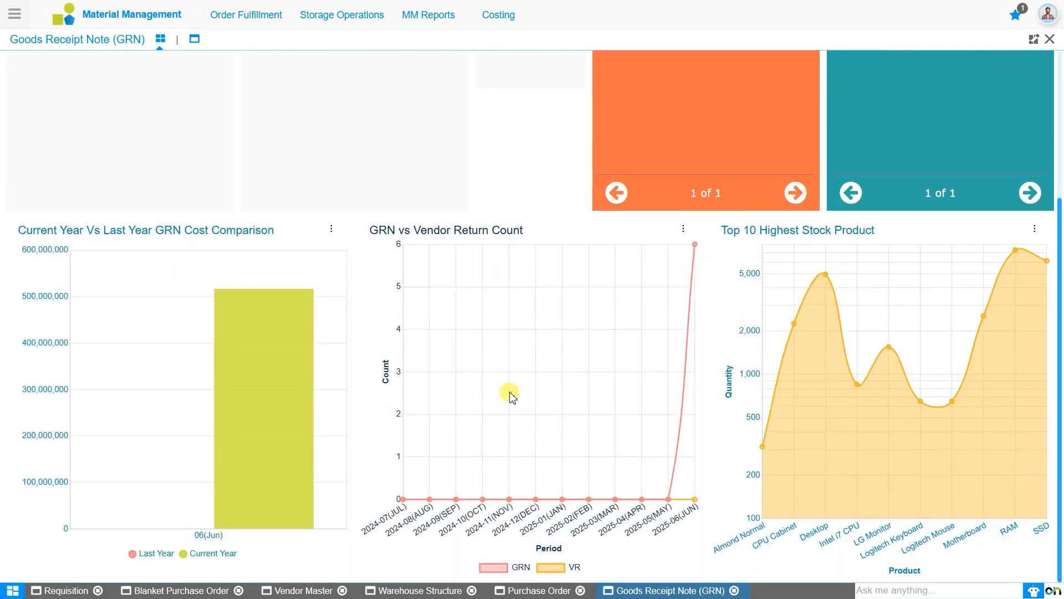
scroll(509, 395, up, 3)
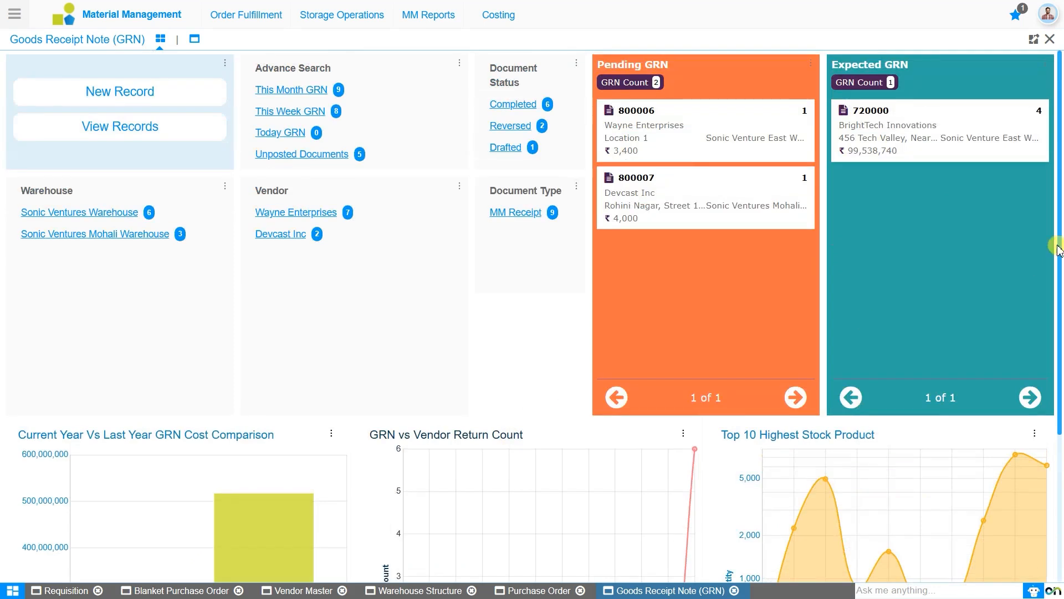
Generate a goods receipt note from the expected BrightTech Innovations order, including all four of its product lines
click(878, 114)
click(843, 120)
click(843, 164)
click(843, 208)
click(843, 251)
click(1028, 70)
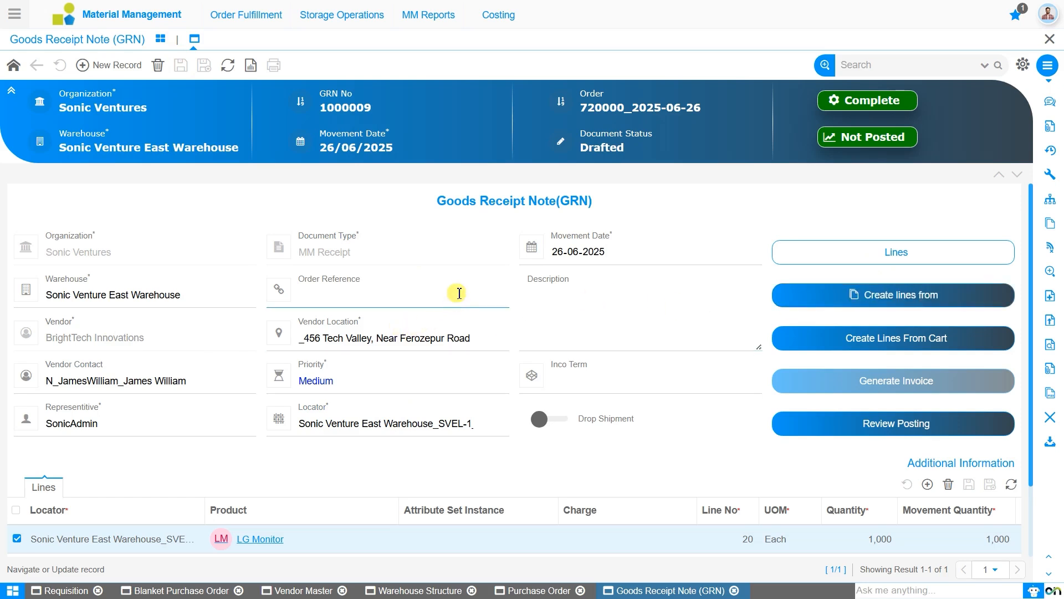
Check the lines of the drafted goods receipt note, complete it and post its accounting entries
scroll(459, 293, down, 2)
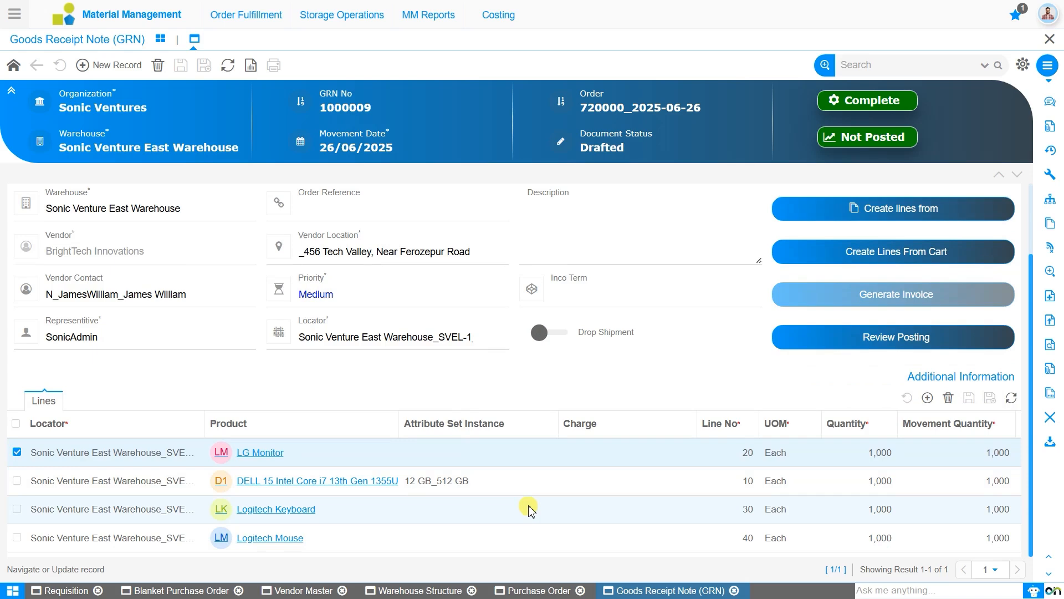
scroll(530, 509, up, 2)
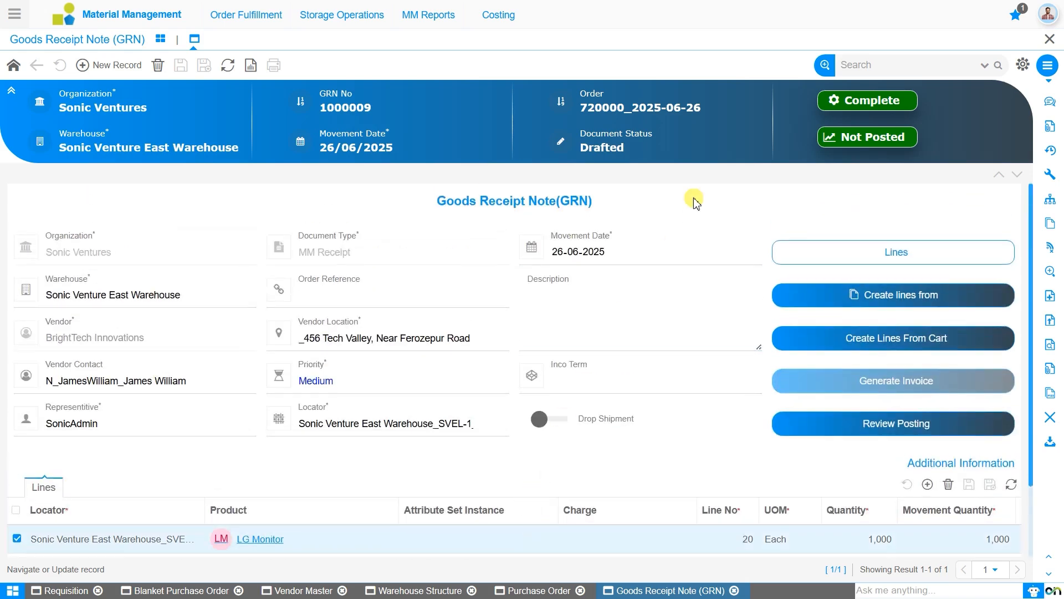
click(879, 100)
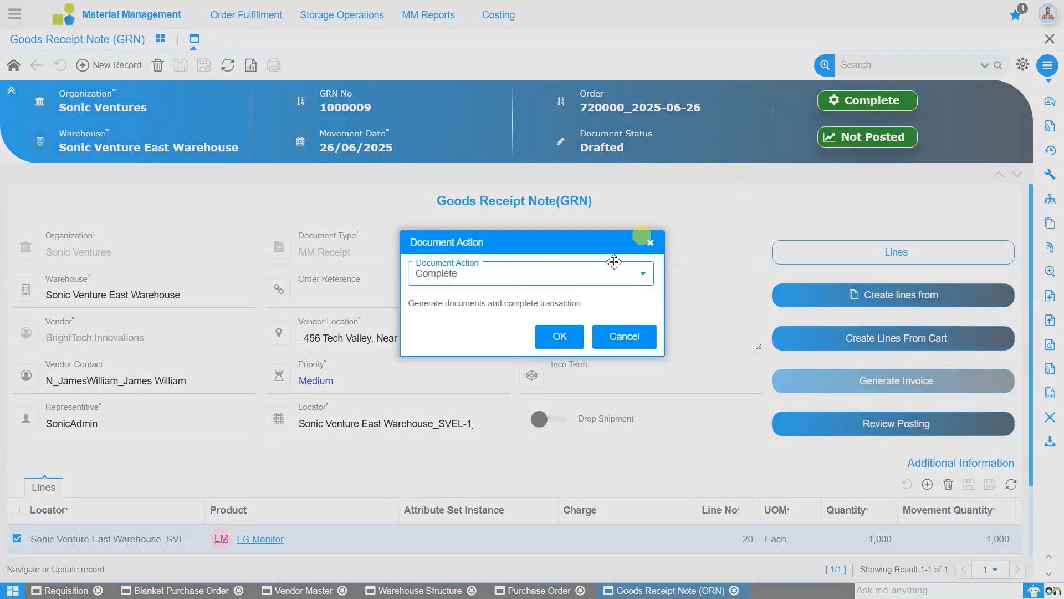
click(557, 335)
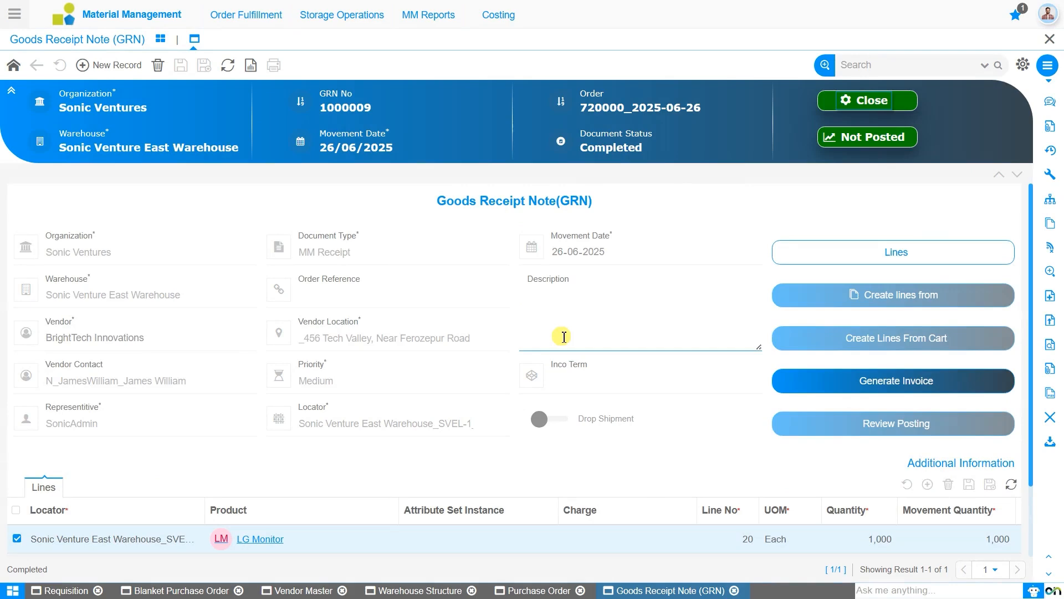
click(863, 138)
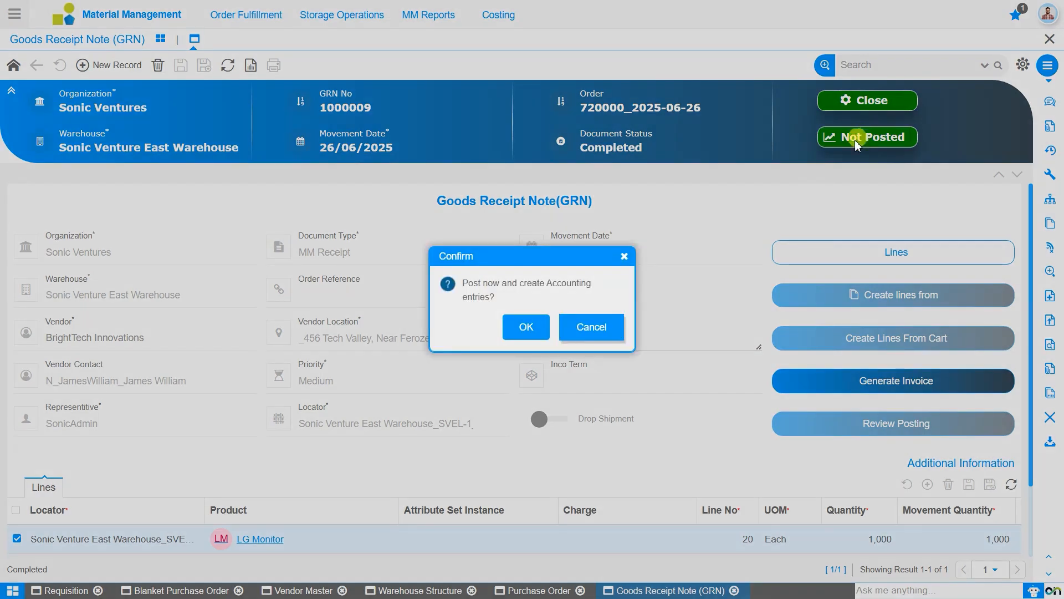
click(526, 331)
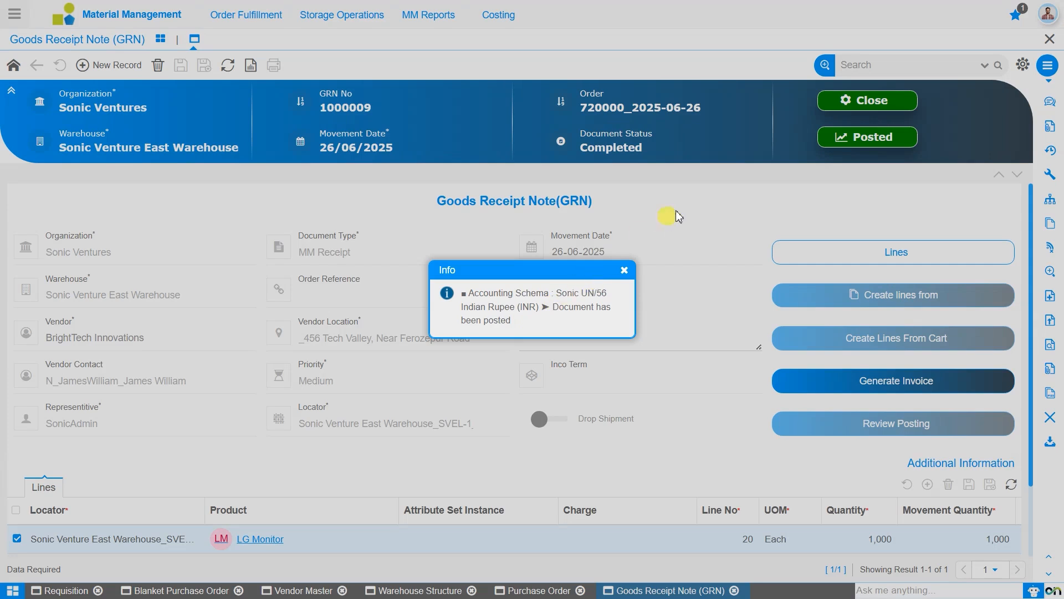
click(624, 271)
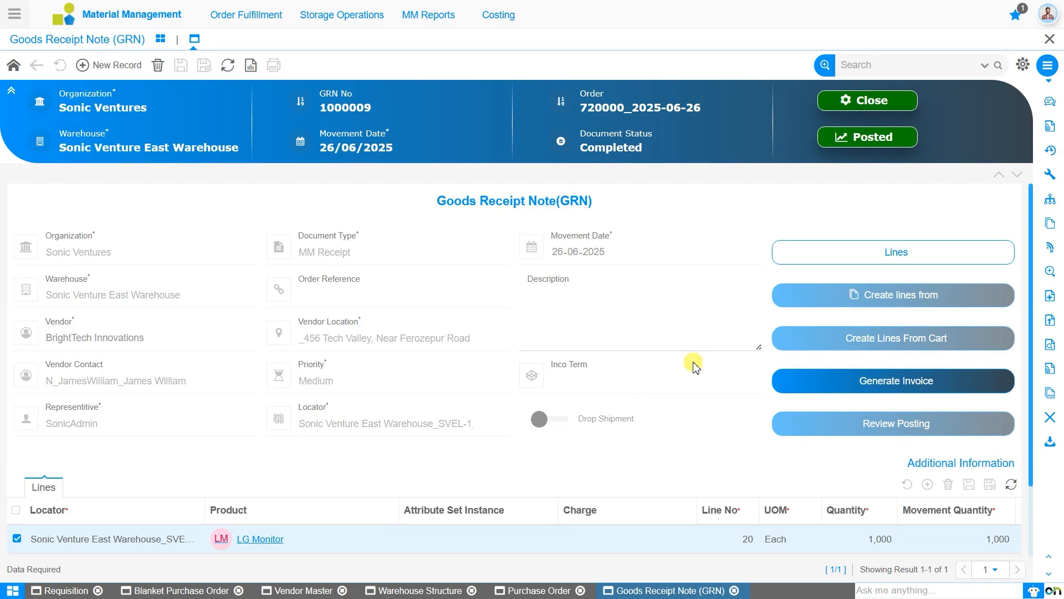
Generate an invoice from the goods receipt note with invoice document number AP1000009 and document type AP Invoice
click(848, 394)
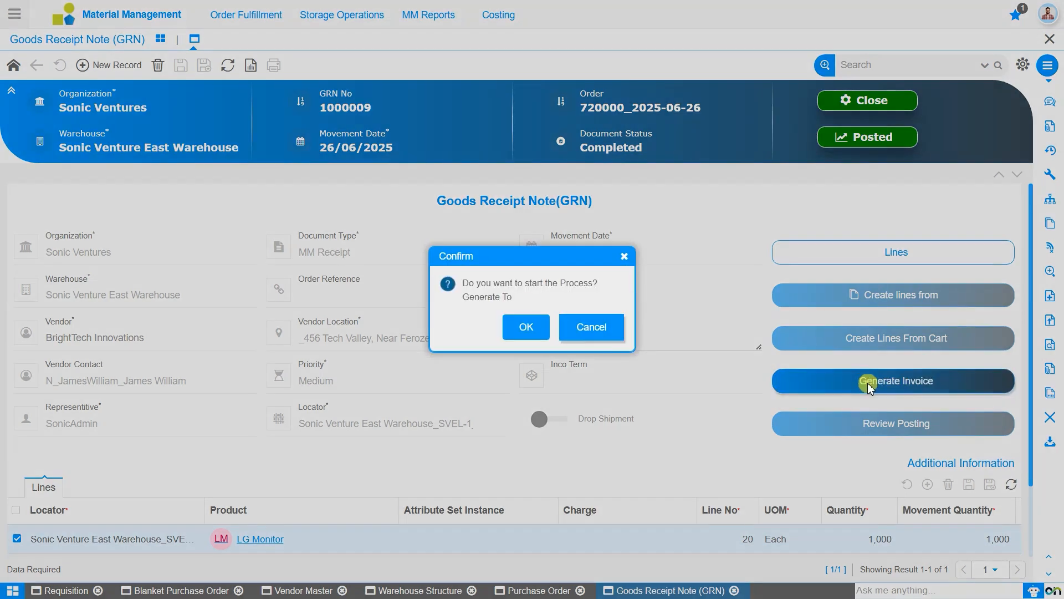
click(525, 327)
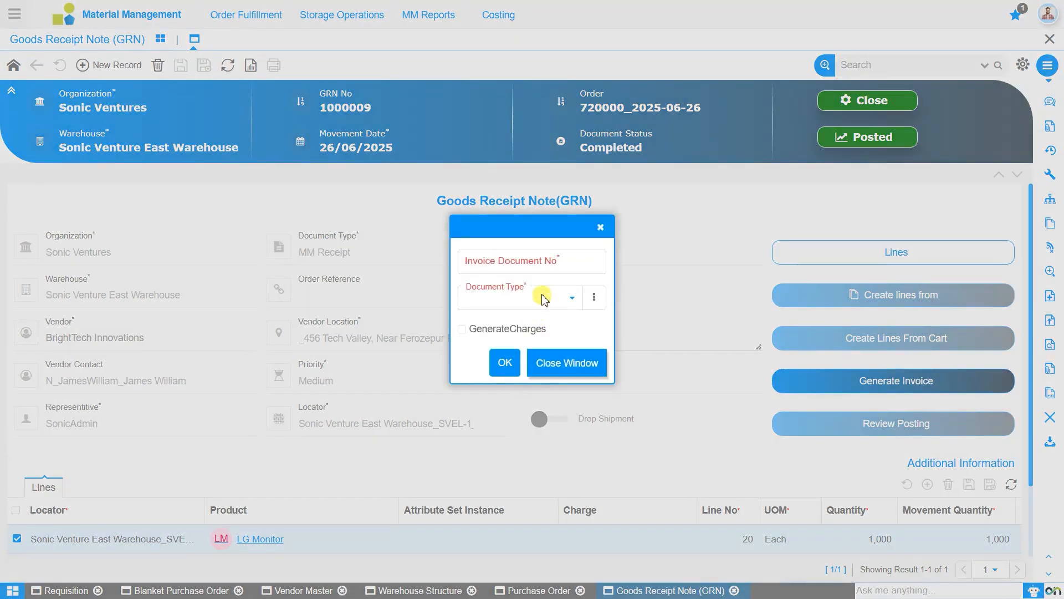
click(545, 258)
text(AP)
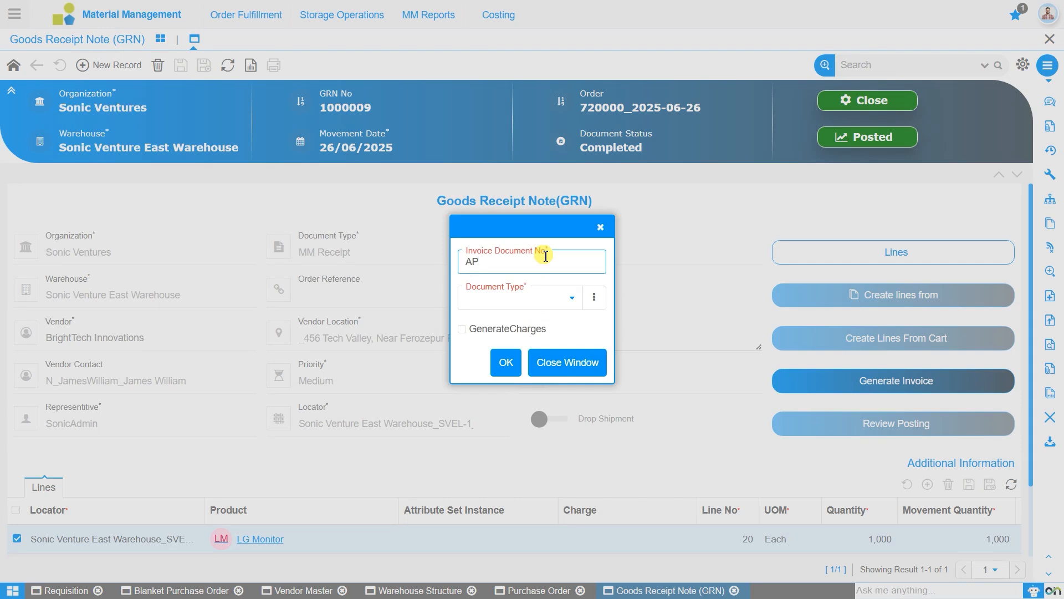
text(1000009)
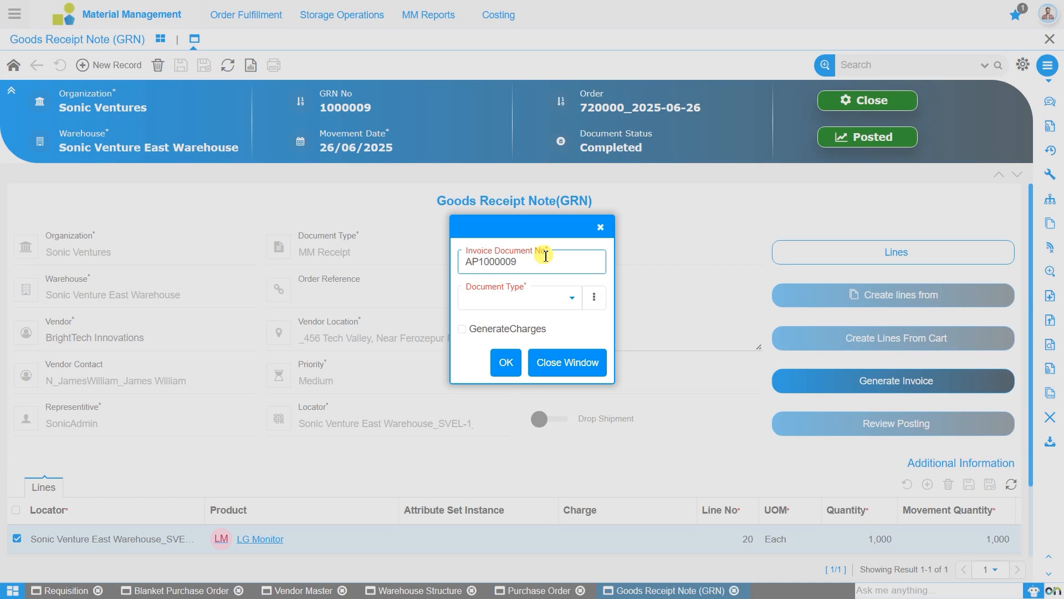
click(556, 295)
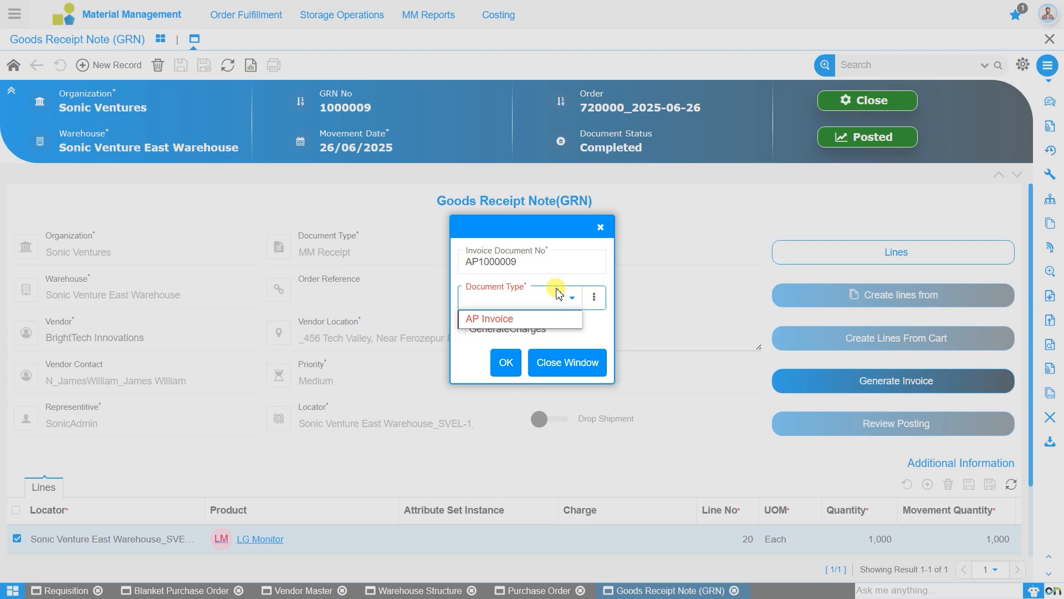
click(558, 324)
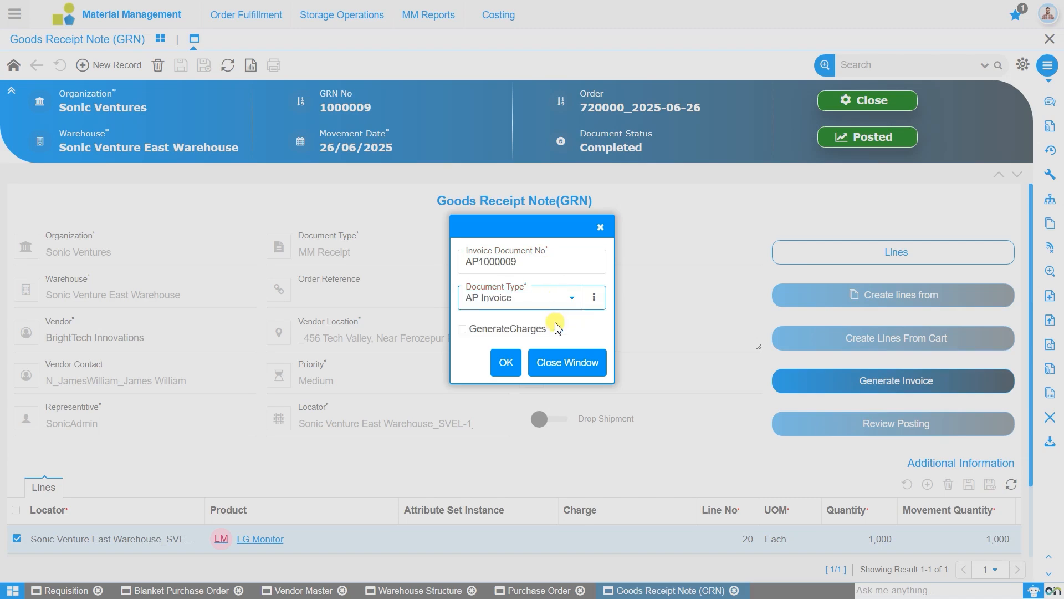
click(504, 367)
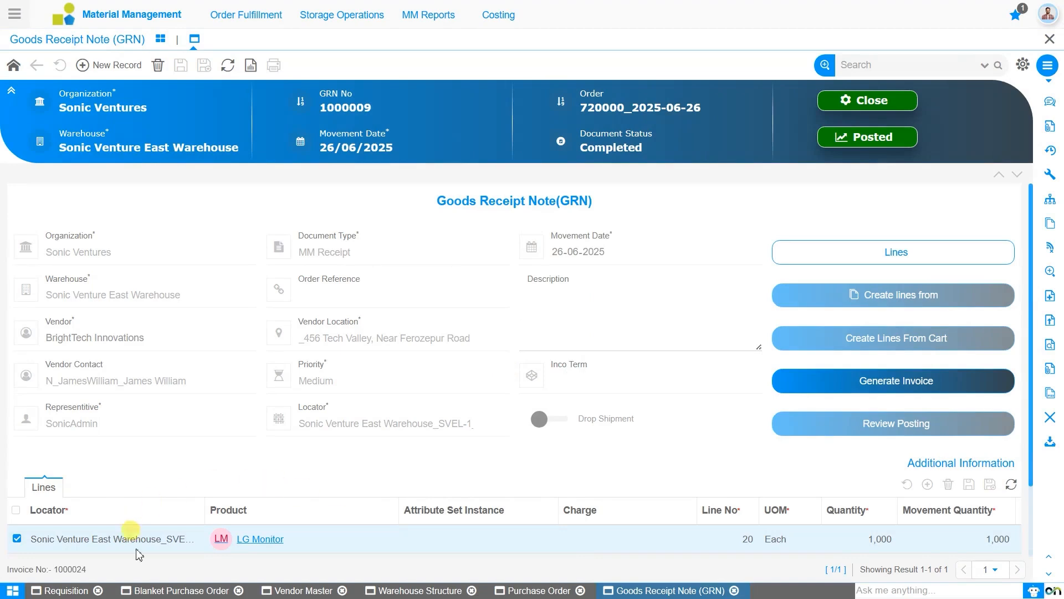
Copy the generated invoice's number from the status message of the goods receipt note
drag(97, 568, 78, 568)
double_click(78, 568)
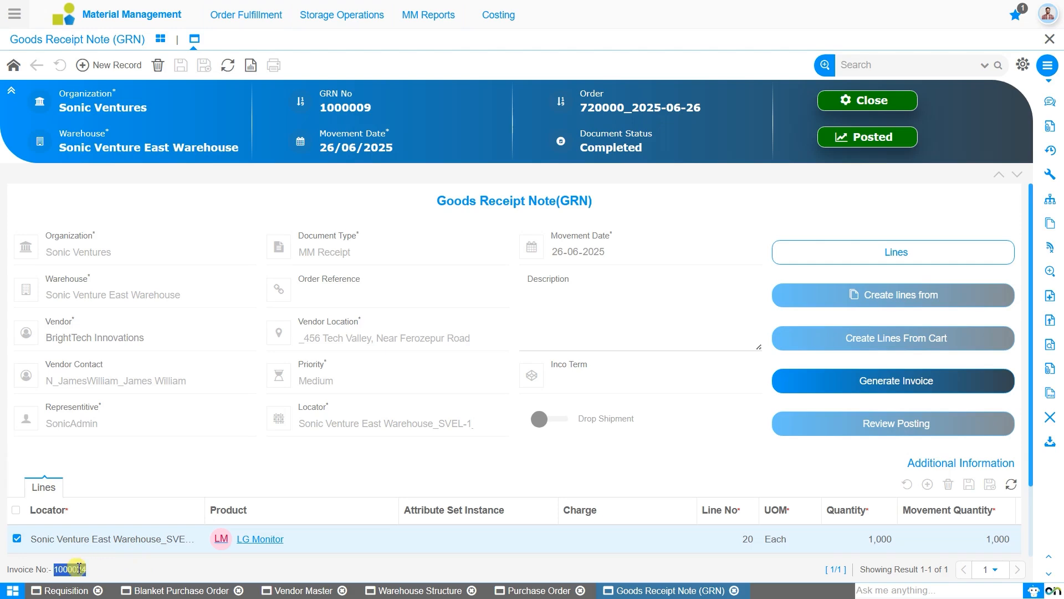
right_click(79, 567)
click(147, 424)
Open the drafted BrightTech Innovations invoice from the AP Invoice records in Financial Management and close its DMS Documents pane
click(22, 25)
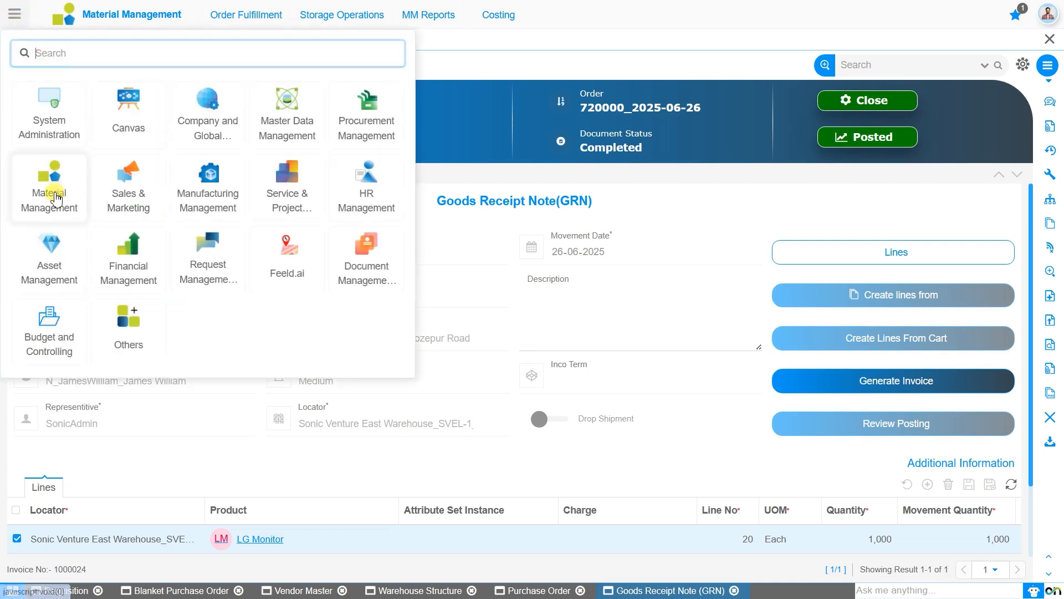
click(131, 252)
mouse_move(268, 17)
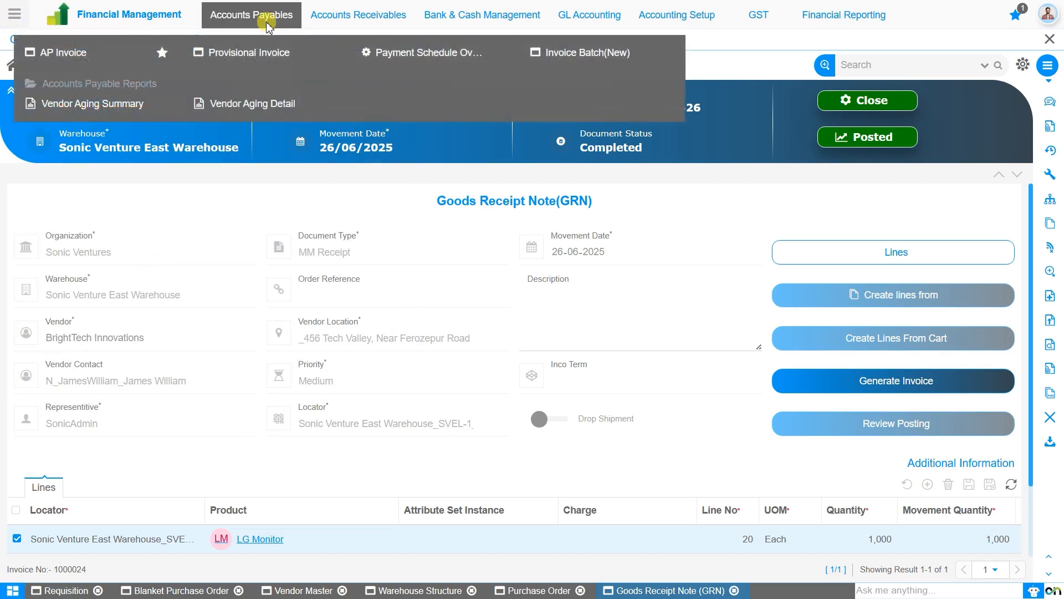
click(87, 55)
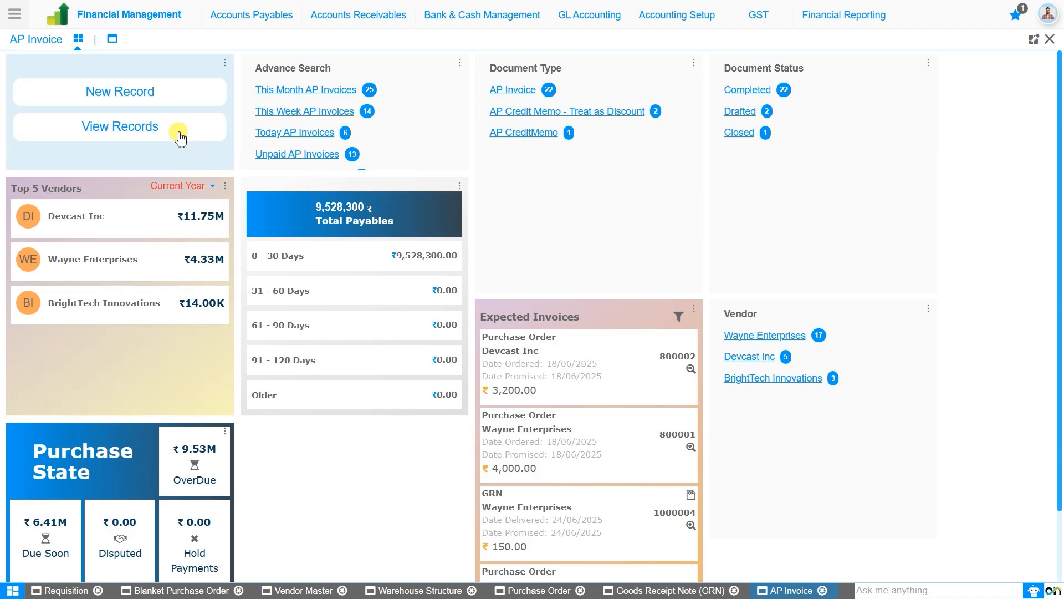
click(180, 138)
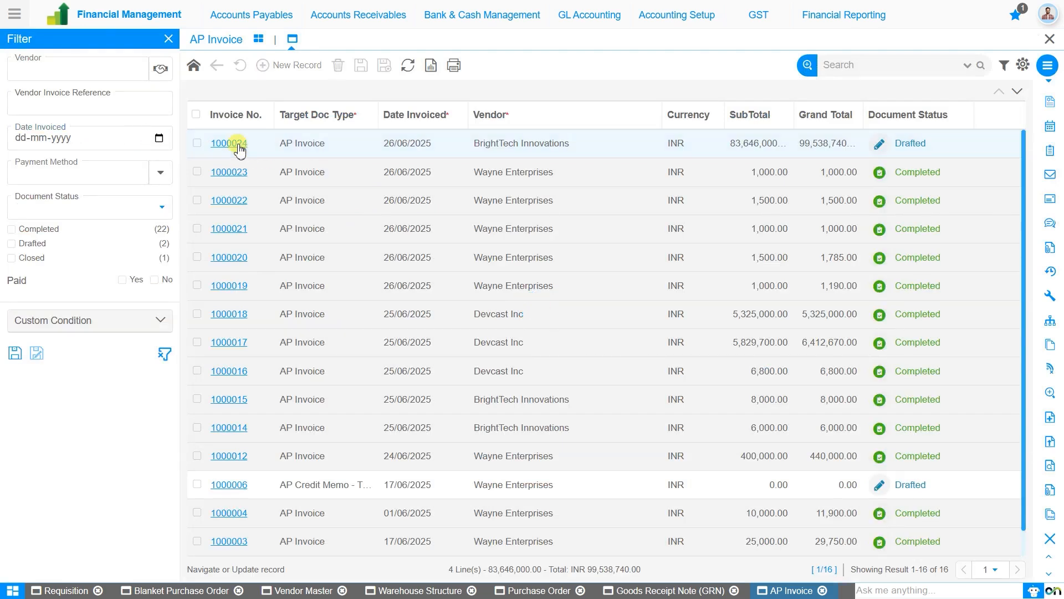
click(238, 146)
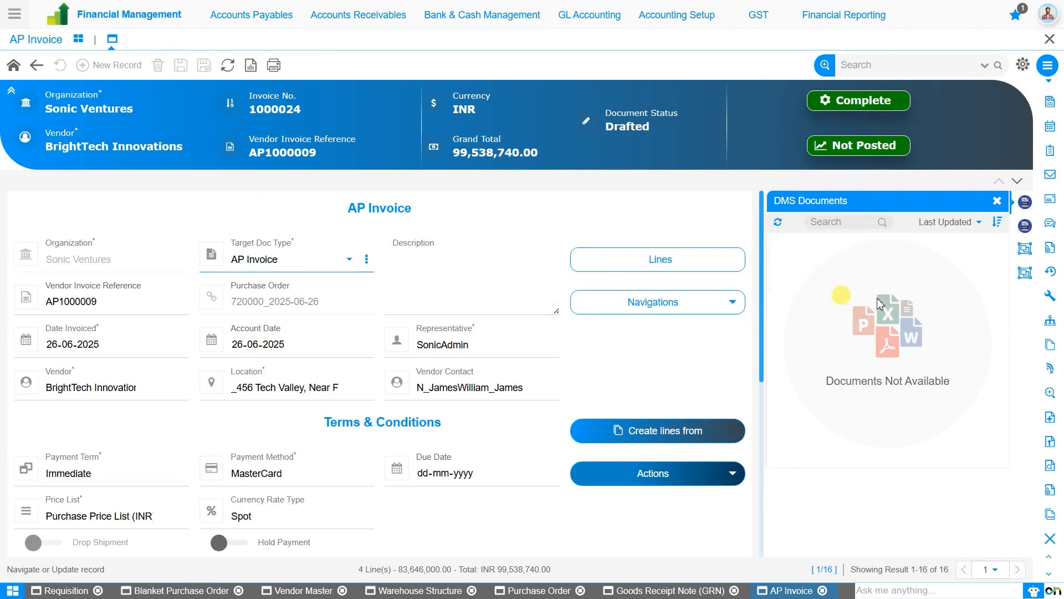
click(998, 201)
click(659, 282)
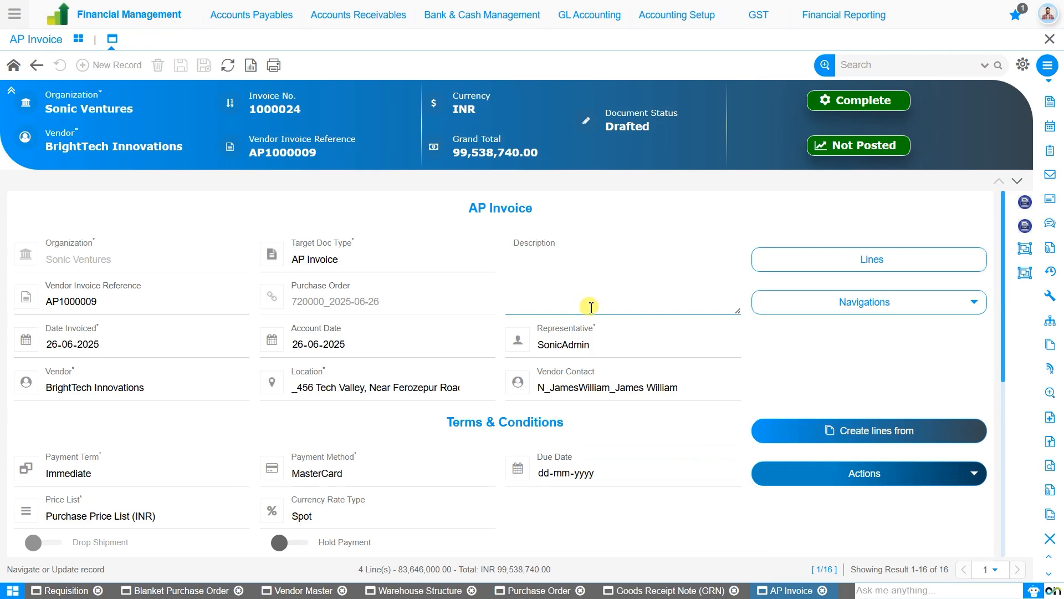
Check the lines and summary of the drafted AP invoice, complete it and post its accounting entries
click(625, 344)
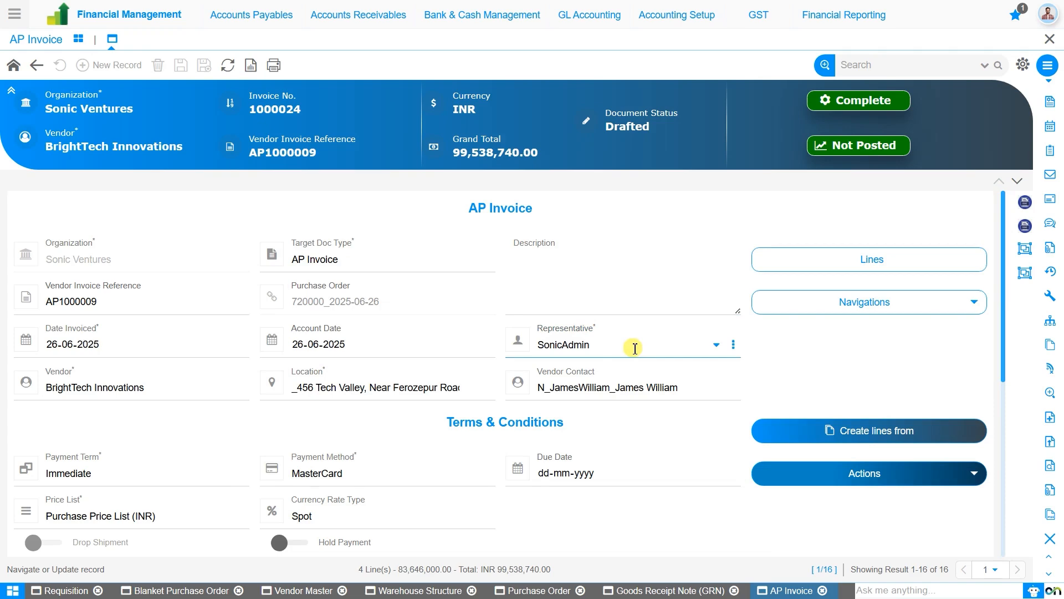
scroll(635, 348, down, 5)
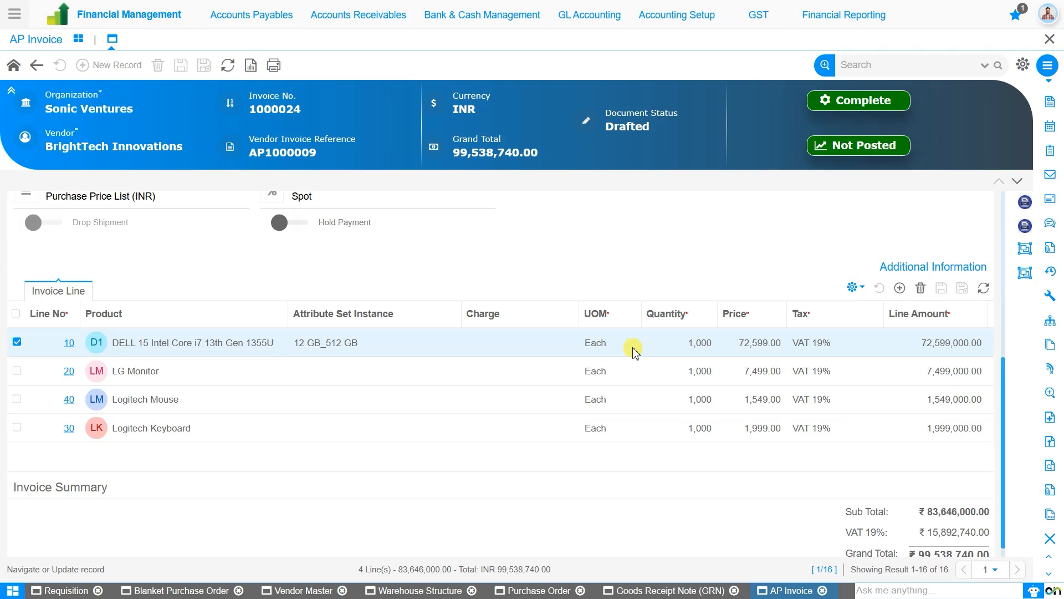
scroll(635, 349, up, 5)
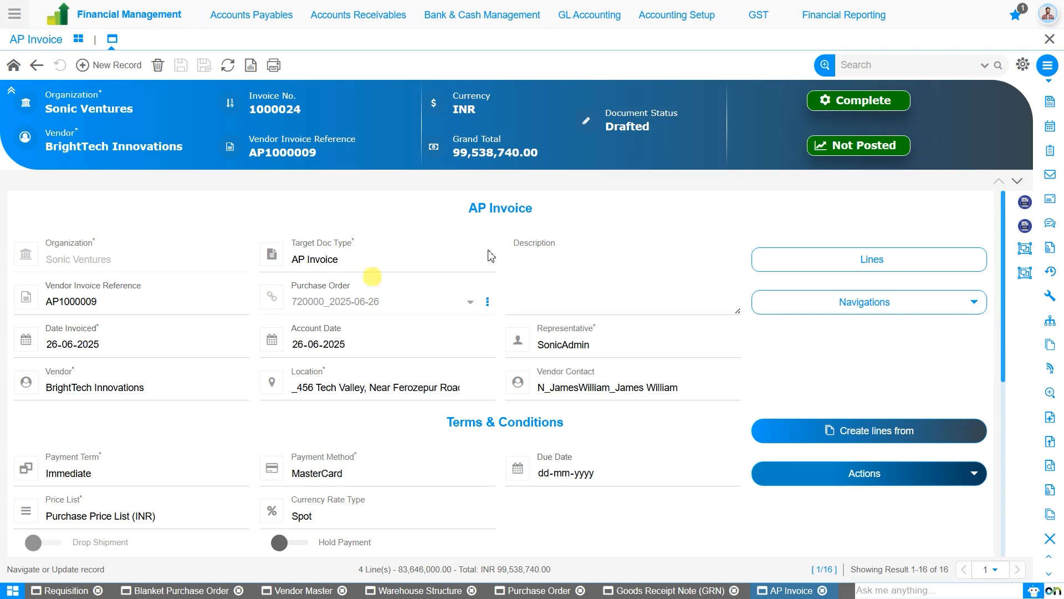
click(840, 102)
click(560, 337)
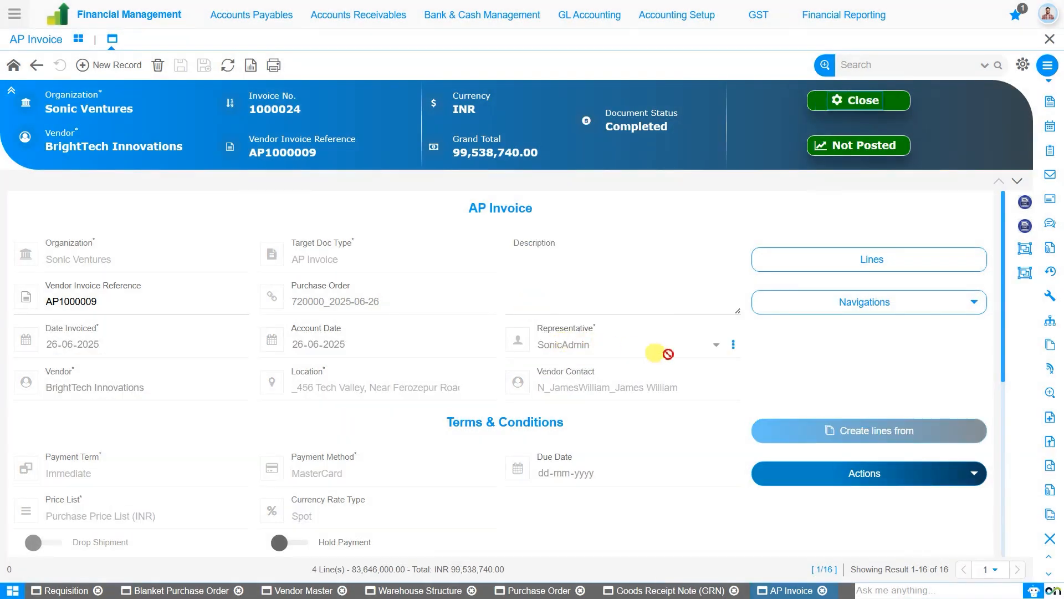
click(861, 151)
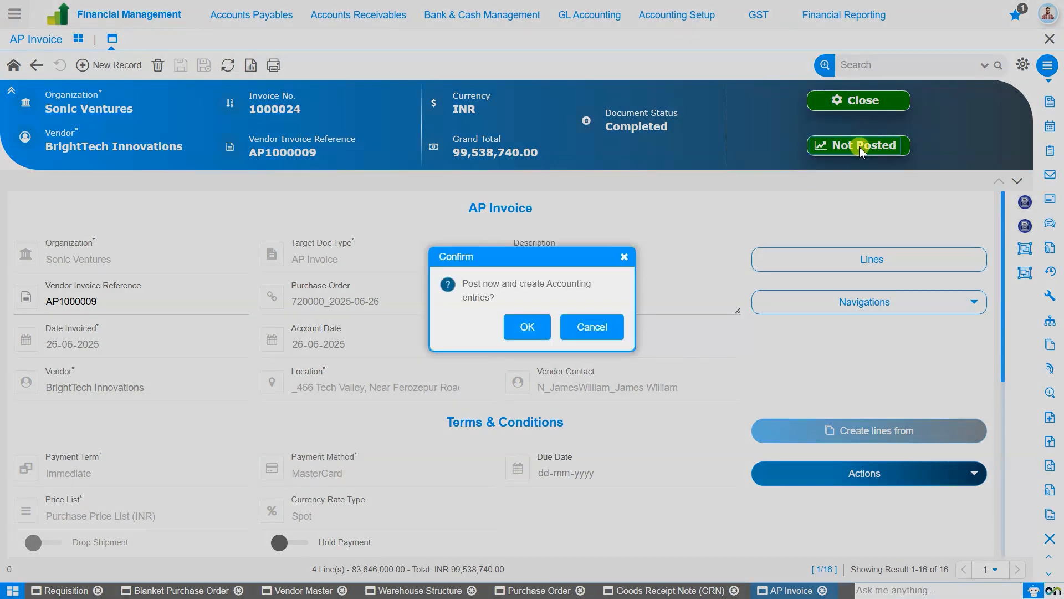
click(527, 328)
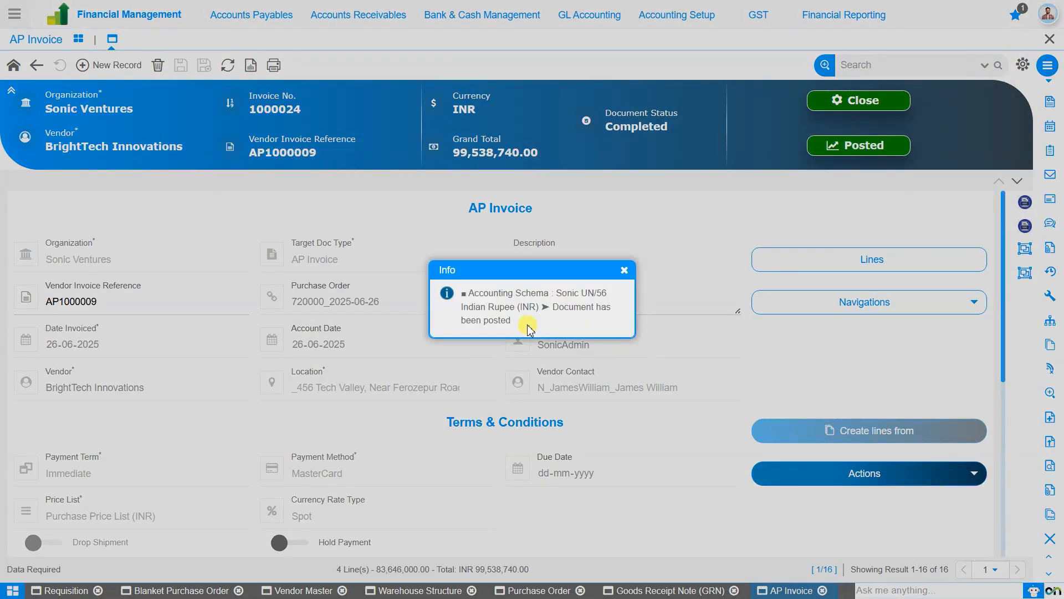
click(625, 271)
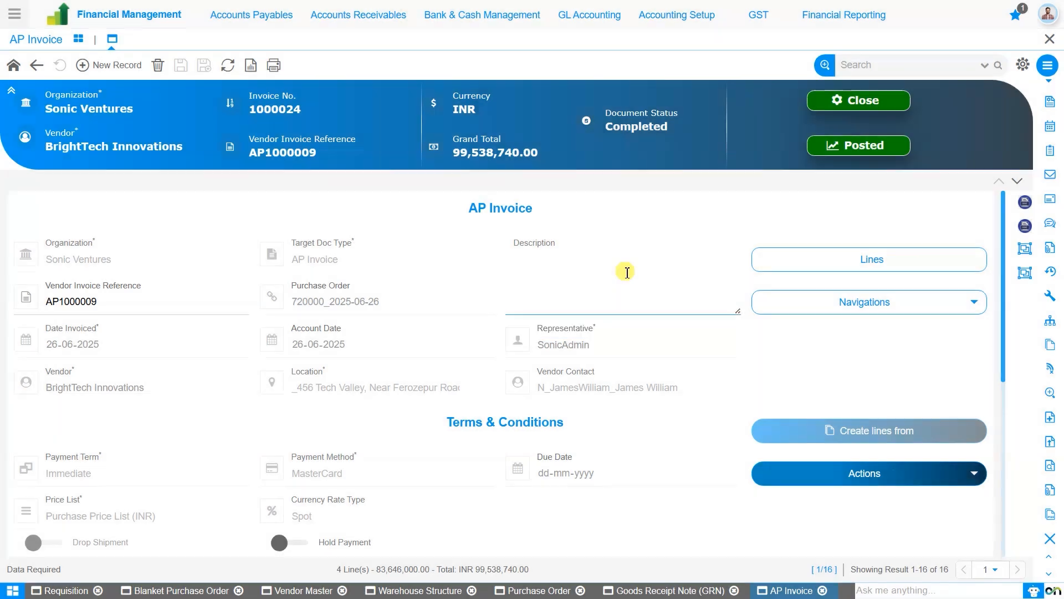